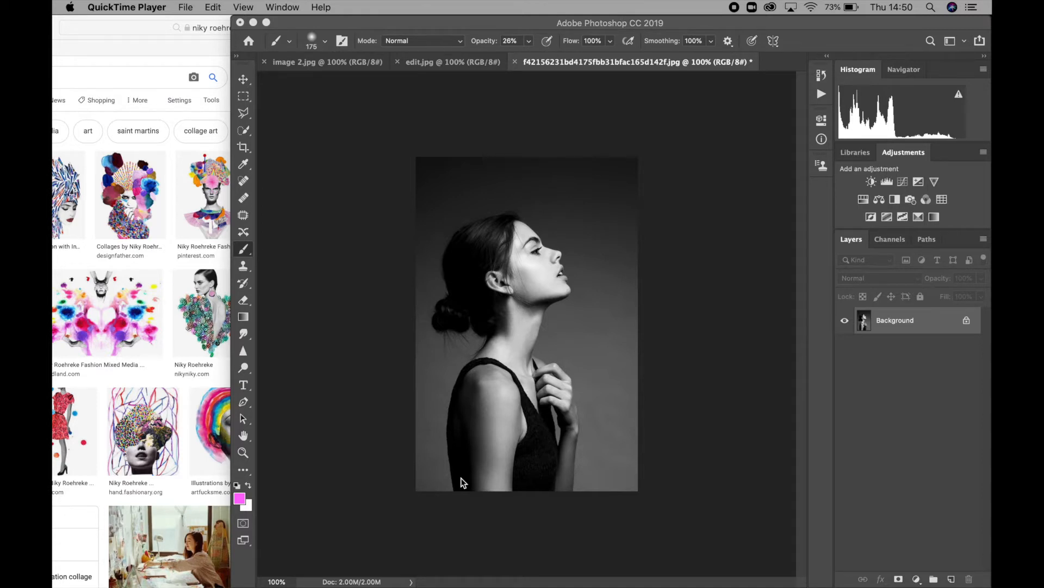
# Examine the example edits edit.jpg and image 2.jpg and the mixed-media collage image results in Safari, and return to the portrait in Photoshop.
pyautogui.click(430, 62)
pyautogui.click(429, 62)
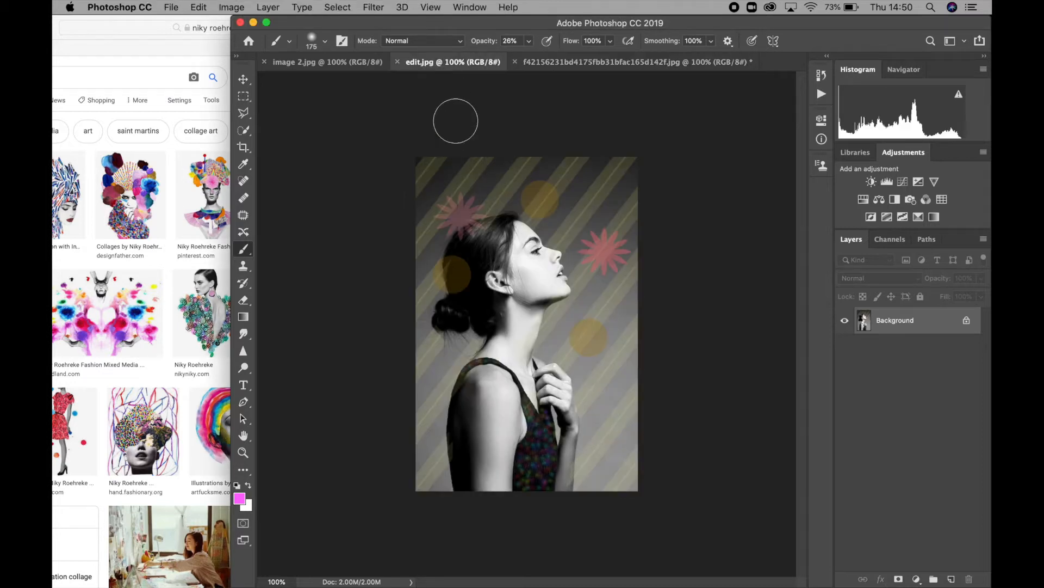
pyautogui.click(331, 64)
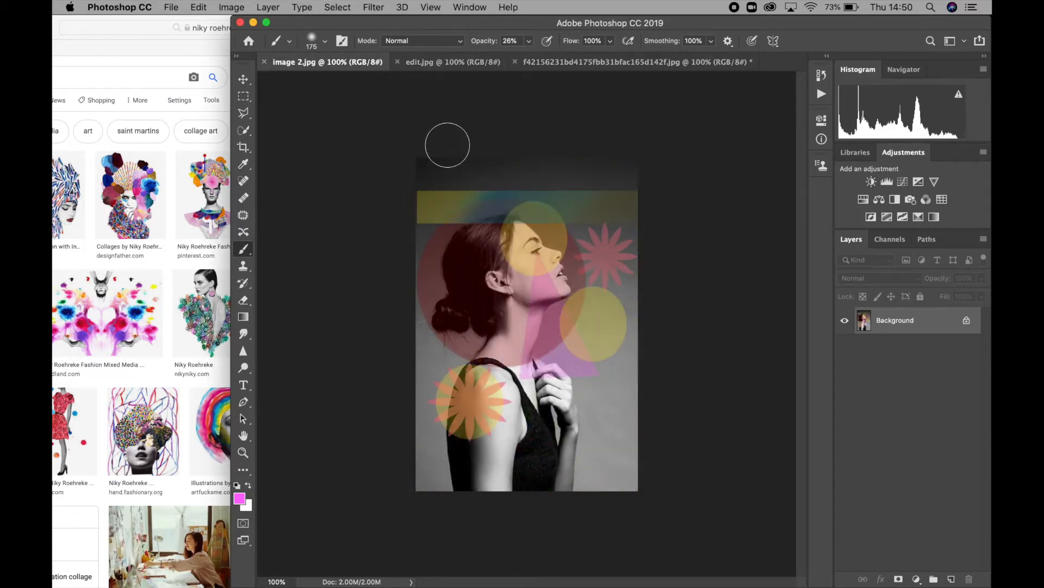
pyautogui.click(636, 61)
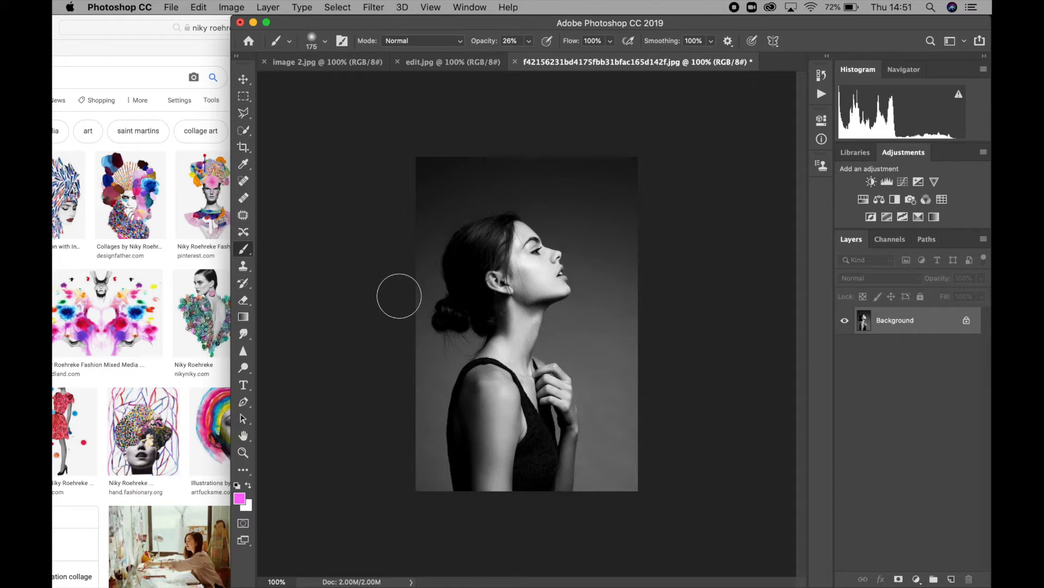
pyautogui.click(80, 349)
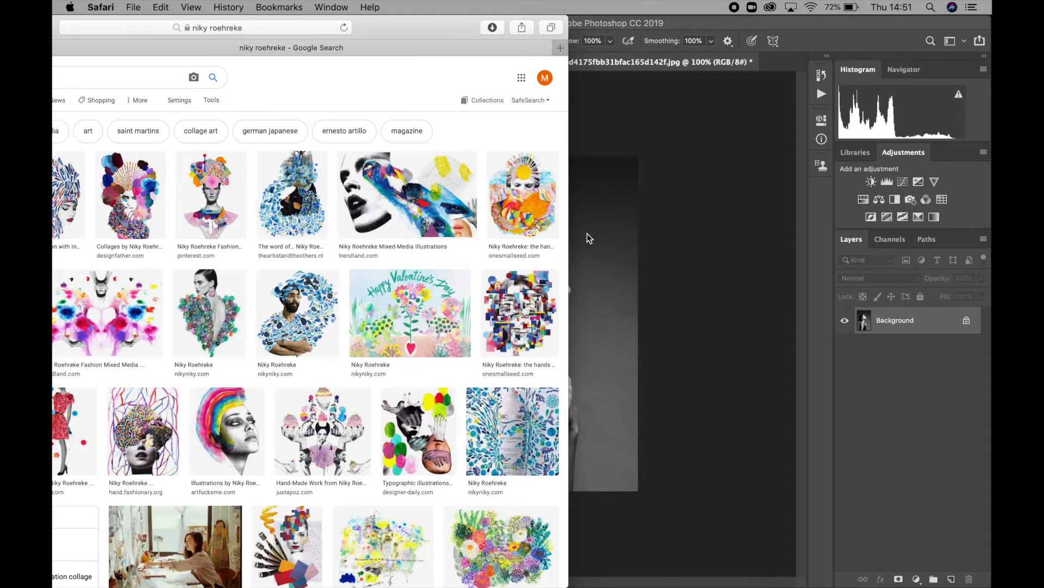
pyautogui.click(811, 247)
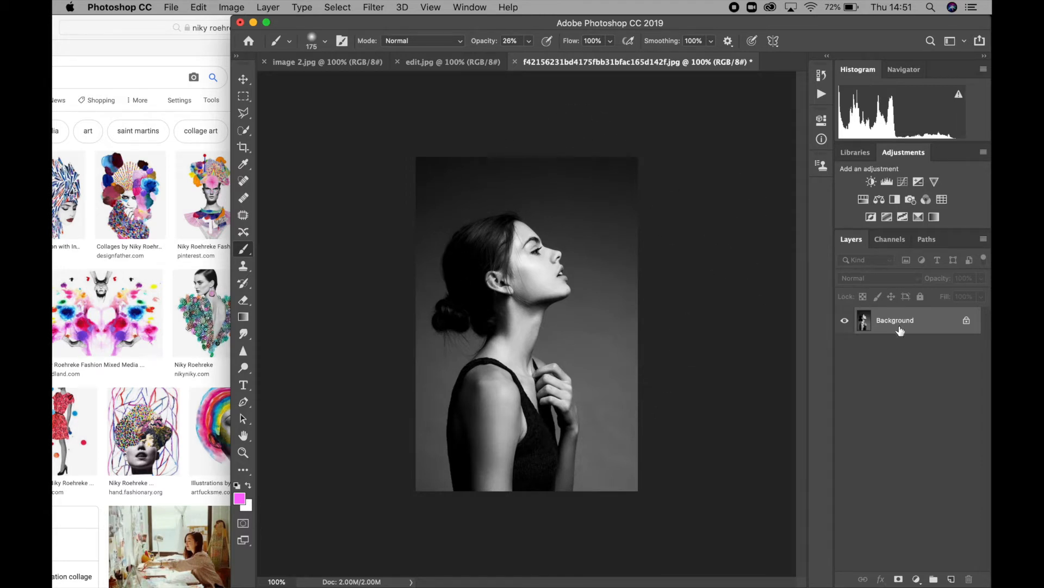
# Duplicate the Background layer and add a Curves adjustment above the copy, raising the midtones from input 125 to output 159.
pyautogui.moveTo(900, 333)
pyautogui.mouseDown()
pyautogui.moveTo(897, 405)
pyautogui.moveTo(893, 325)
pyautogui.mouseUp()
pyautogui.moveTo(893, 325); pyautogui.dragTo(951, 579)
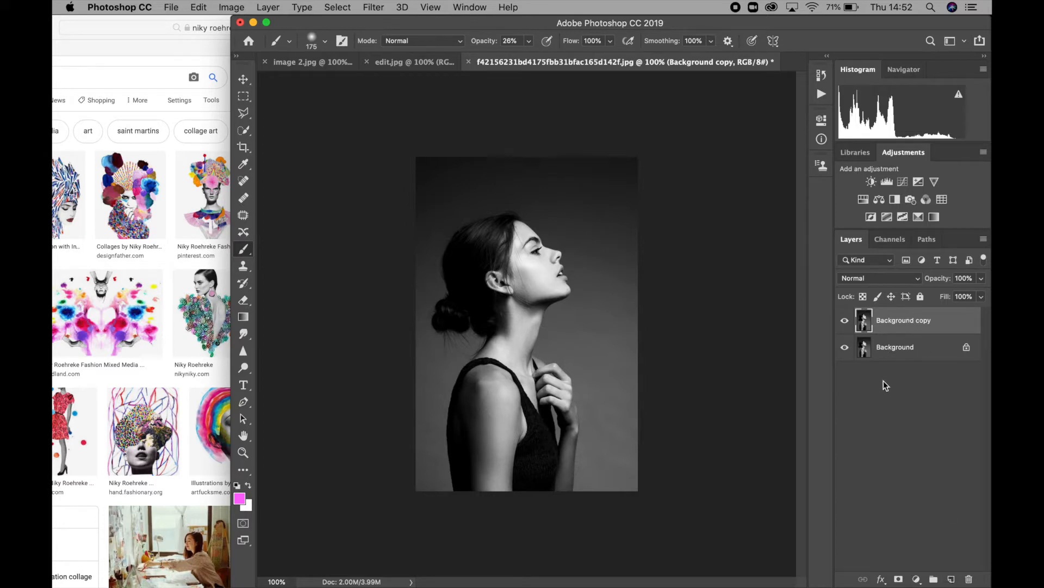
pyautogui.click(903, 182)
pyautogui.moveTo(745, 230); pyautogui.dragTo(743, 224)
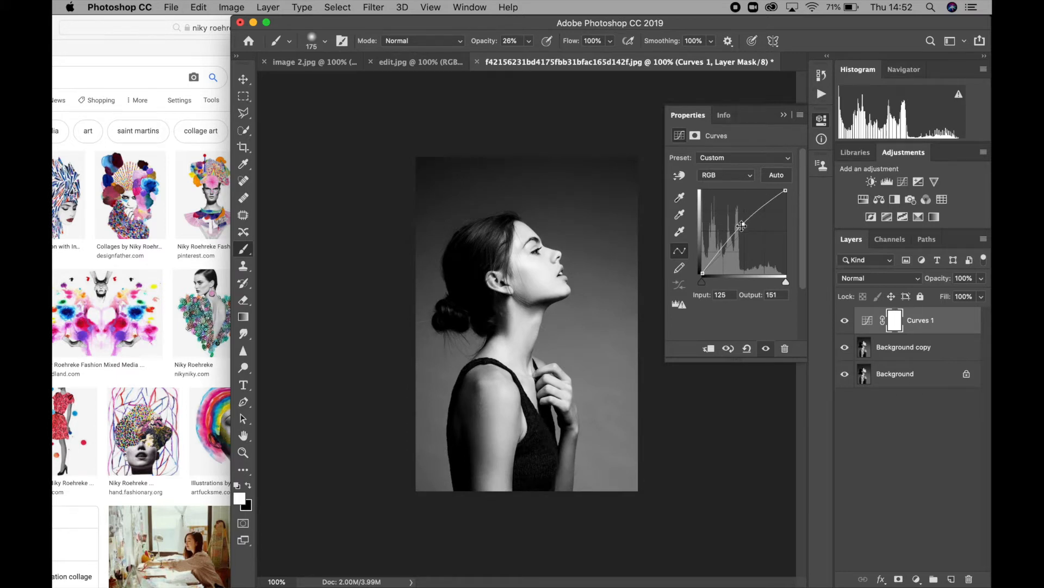
pyautogui.moveTo(743, 224); pyautogui.dragTo(743, 221)
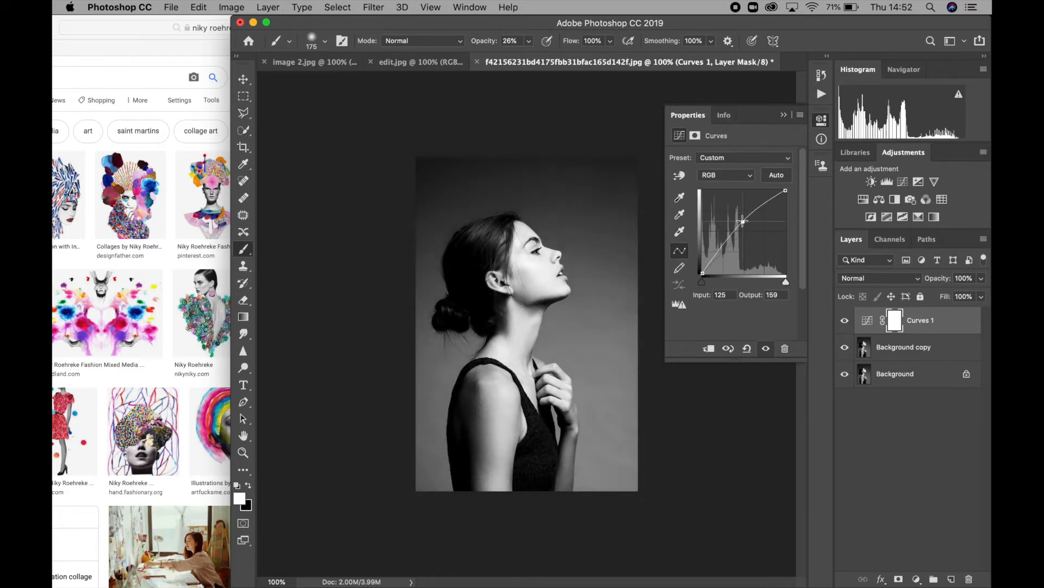
pyautogui.click(787, 113)
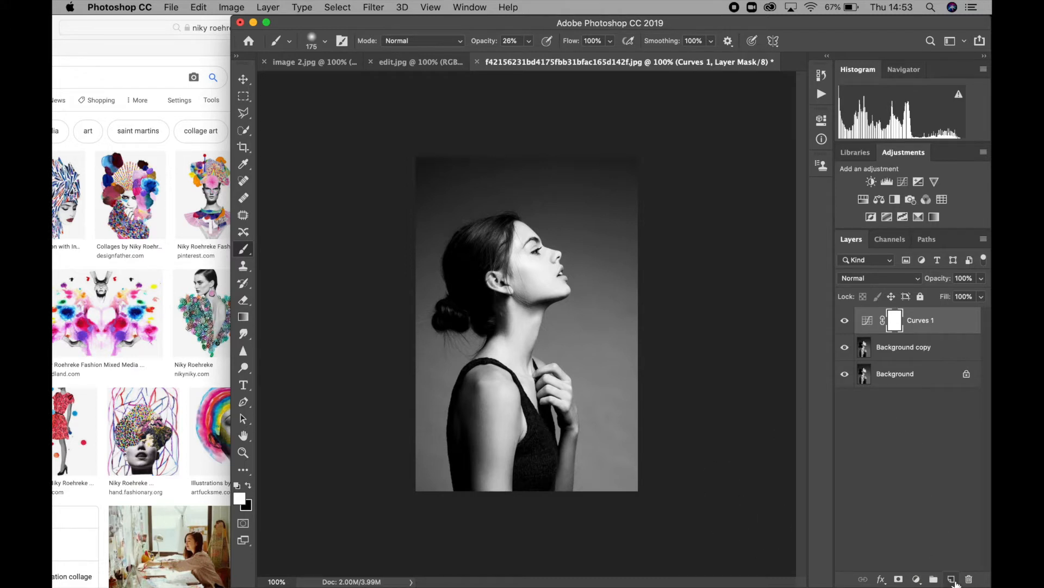
# Add a new empty layer above the Curves adjustment layer.
pyautogui.click(953, 580)
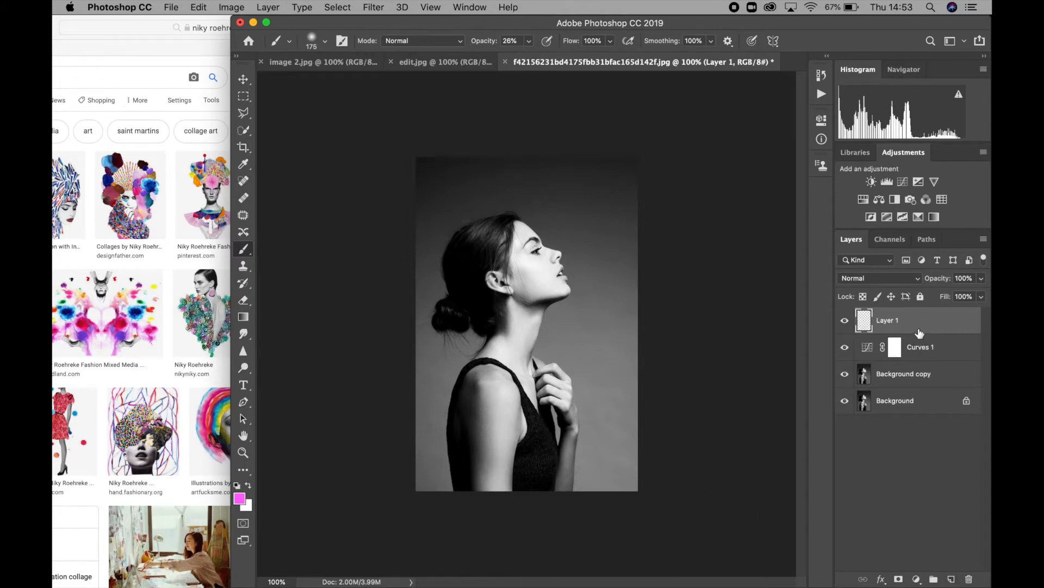
pyautogui.click(280, 6)
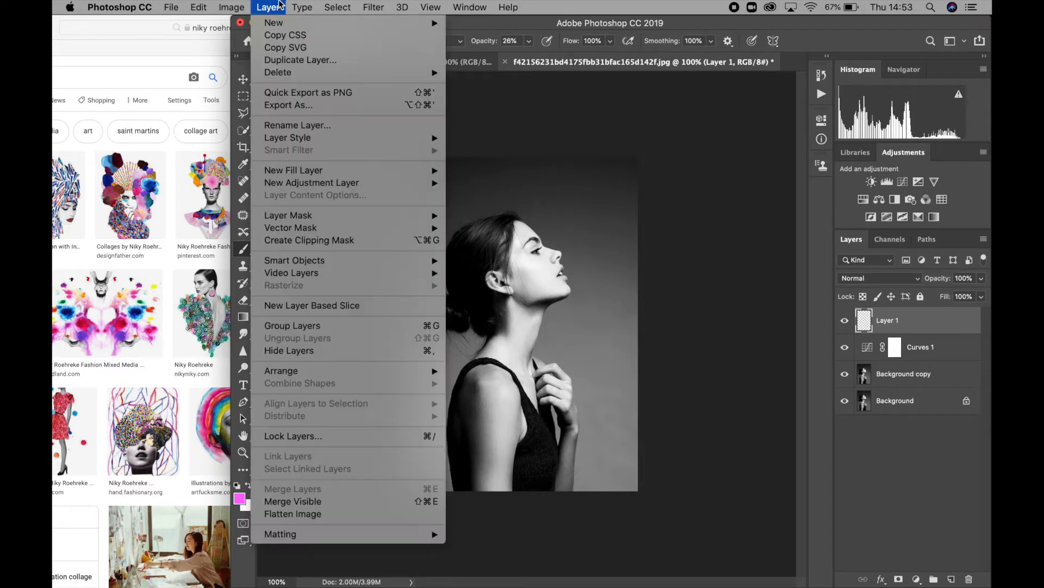
pyautogui.moveTo(272, 25)
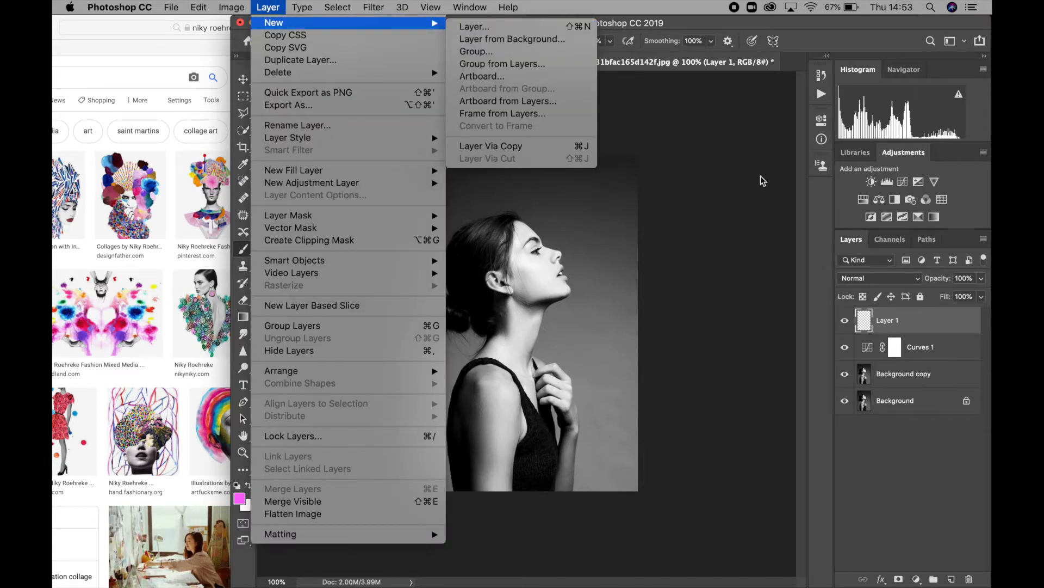
pyautogui.click(689, 200)
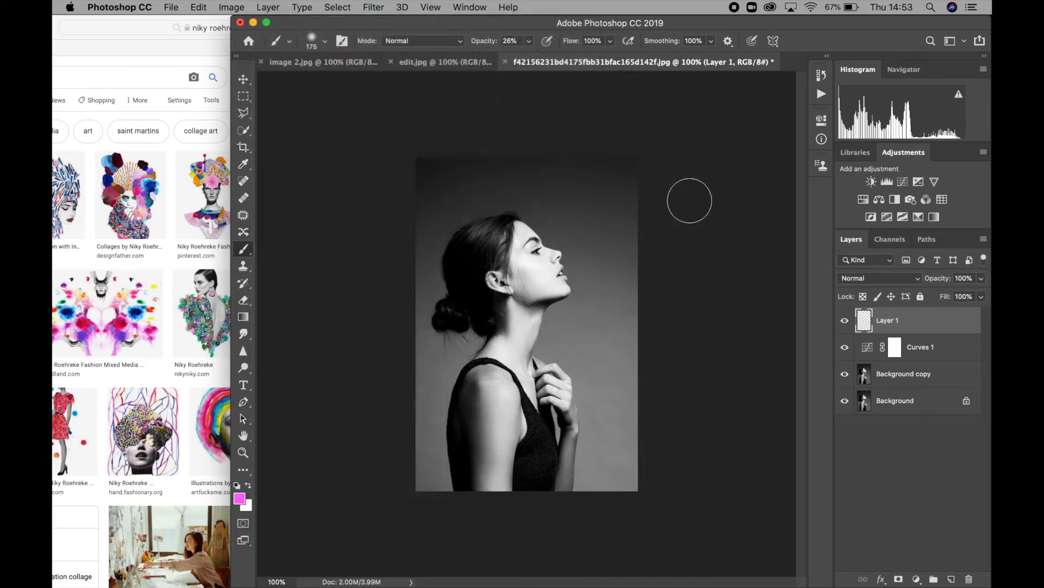
# Activate the Rectangular Marquee tool.
pyautogui.click(243, 97)
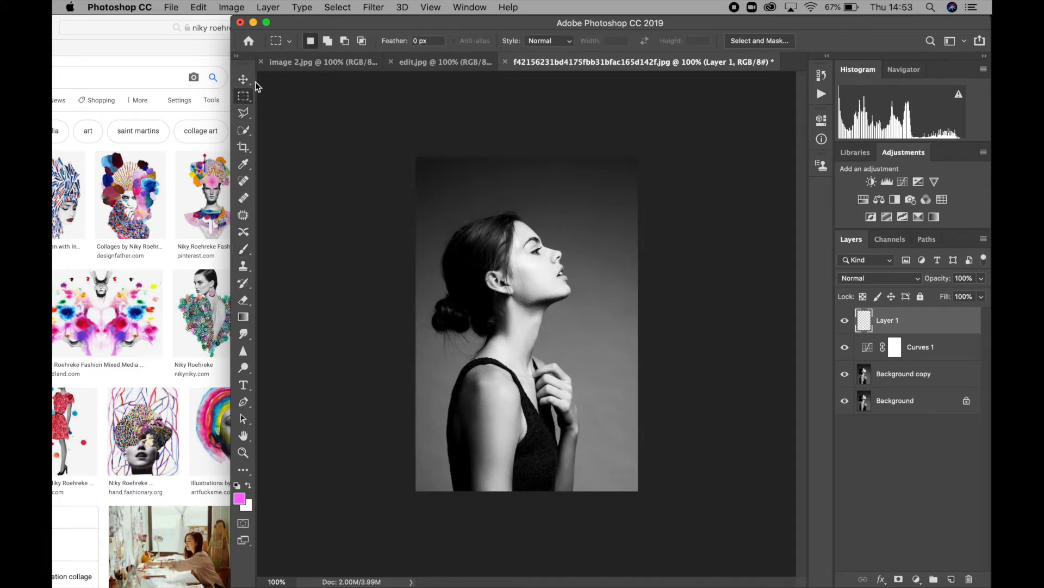
pyautogui.rightClick(245, 103)
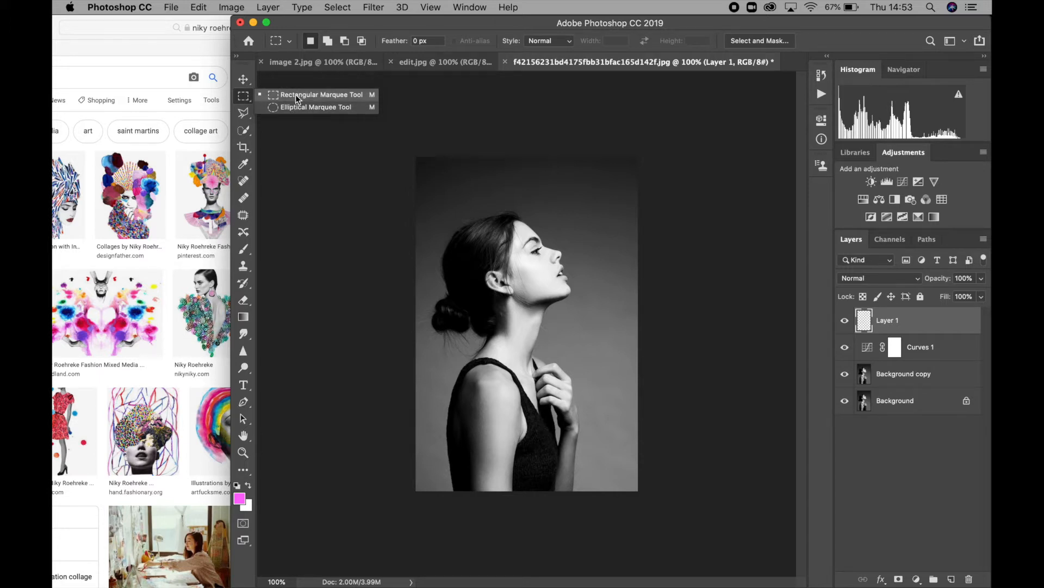
pyautogui.click(439, 91)
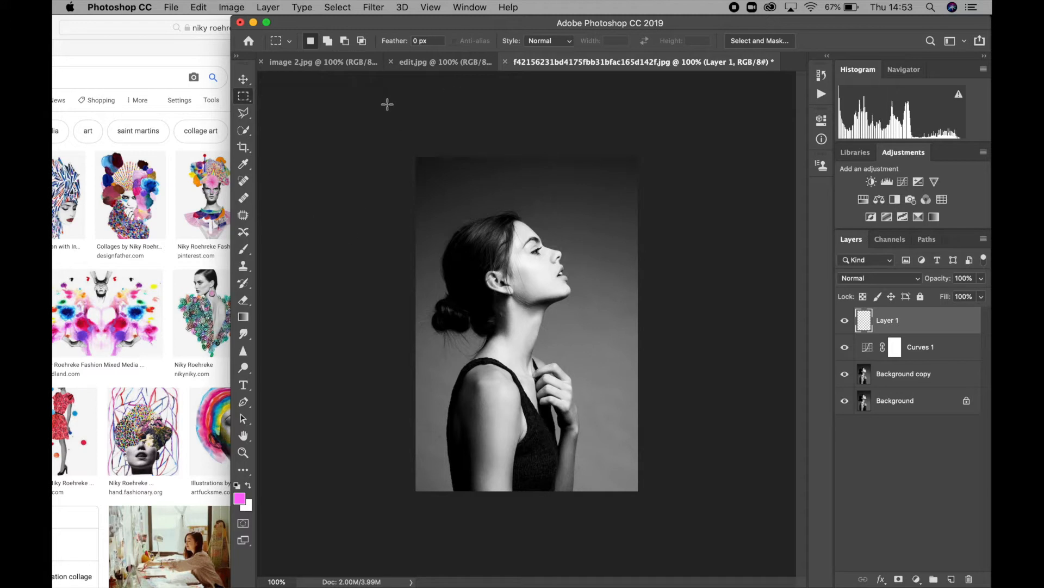
# Make sure the Photography workspace is in use.
pyautogui.click(468, 7)
pyautogui.moveTo(486, 43)
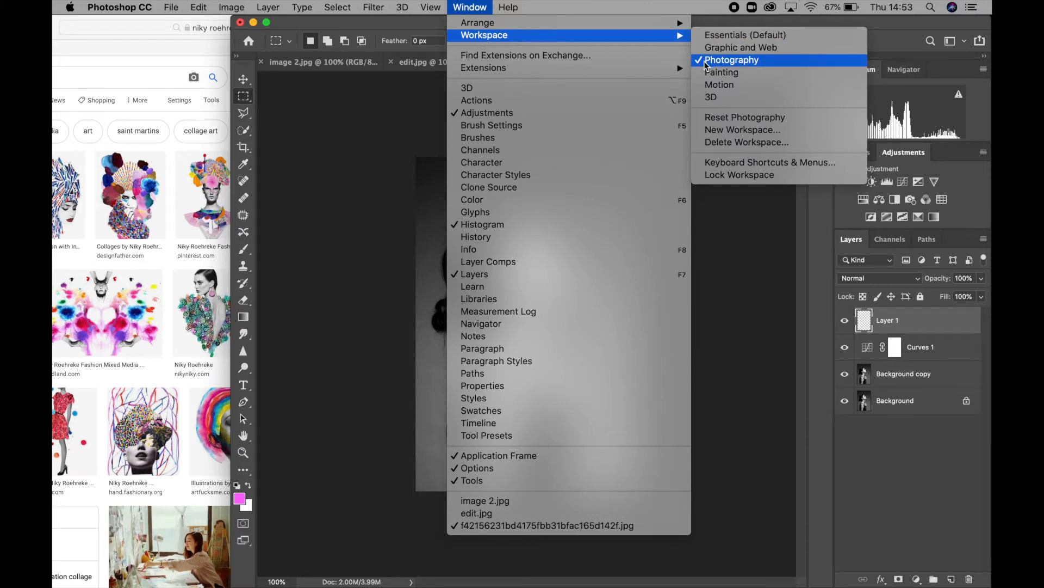
pyautogui.click(692, 61)
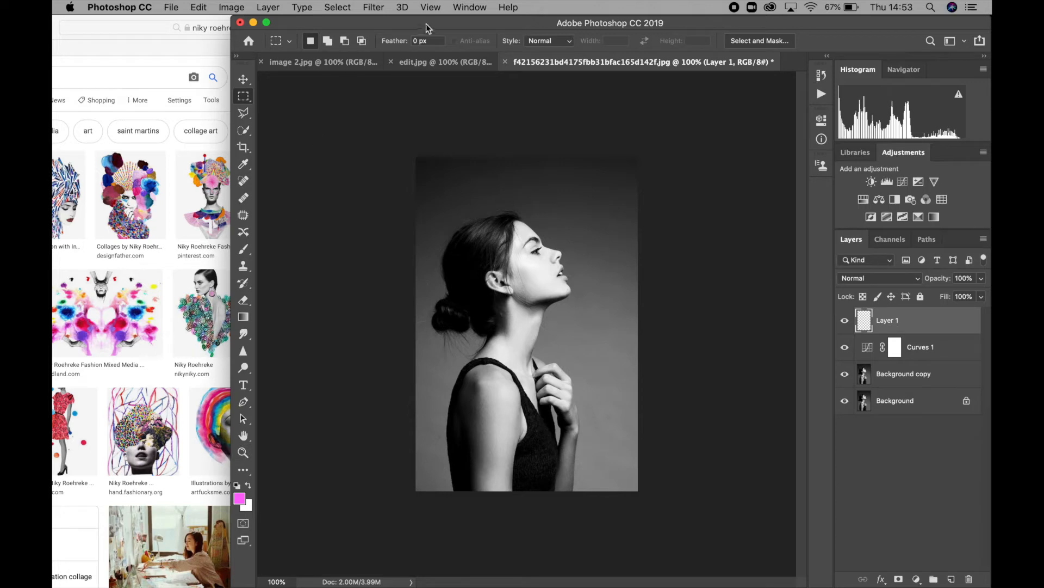
pyautogui.click(468, 6)
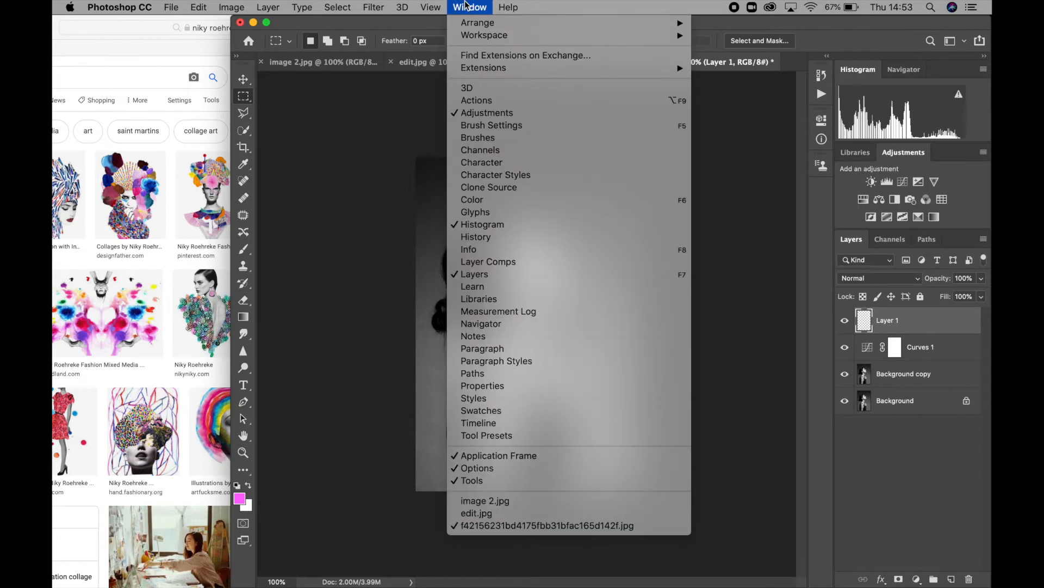
pyautogui.moveTo(478, 38)
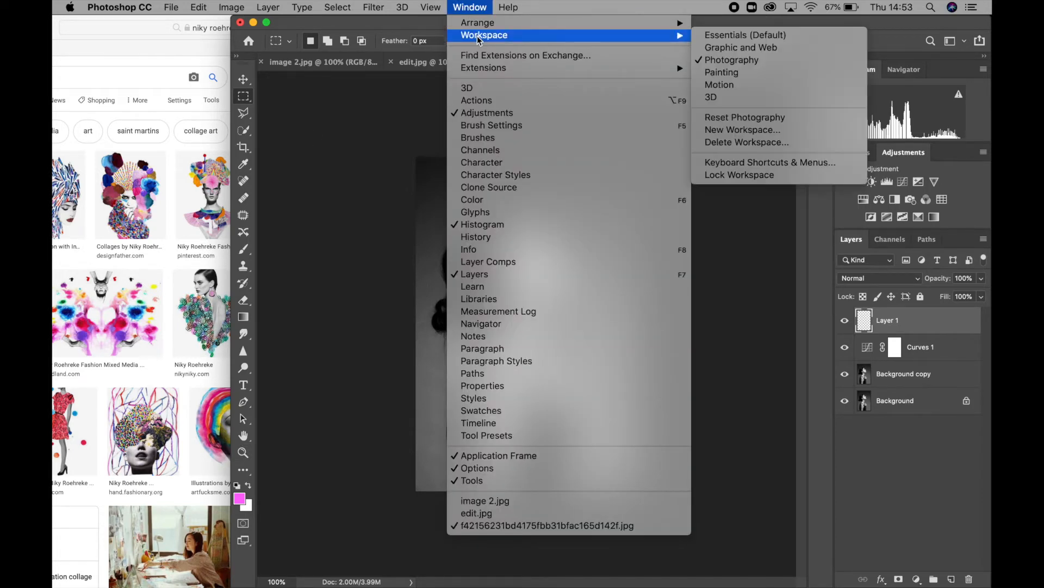
pyautogui.click(715, 70)
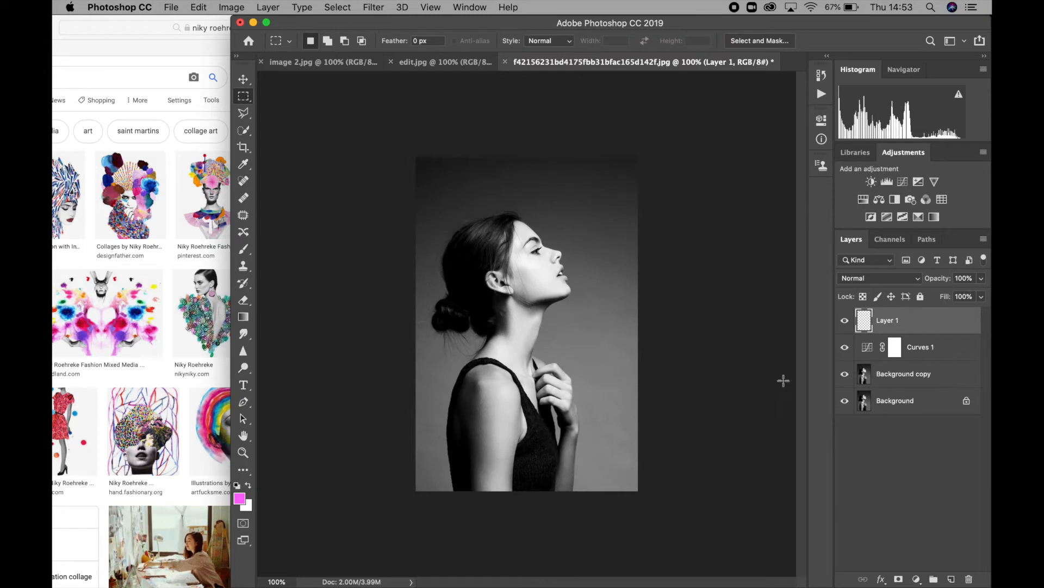
# Select a thin horizontal strip across the full width of the photo, at the top of the woman's head, with the Rectangular Marquee tool.
pyautogui.rightClick(248, 99)
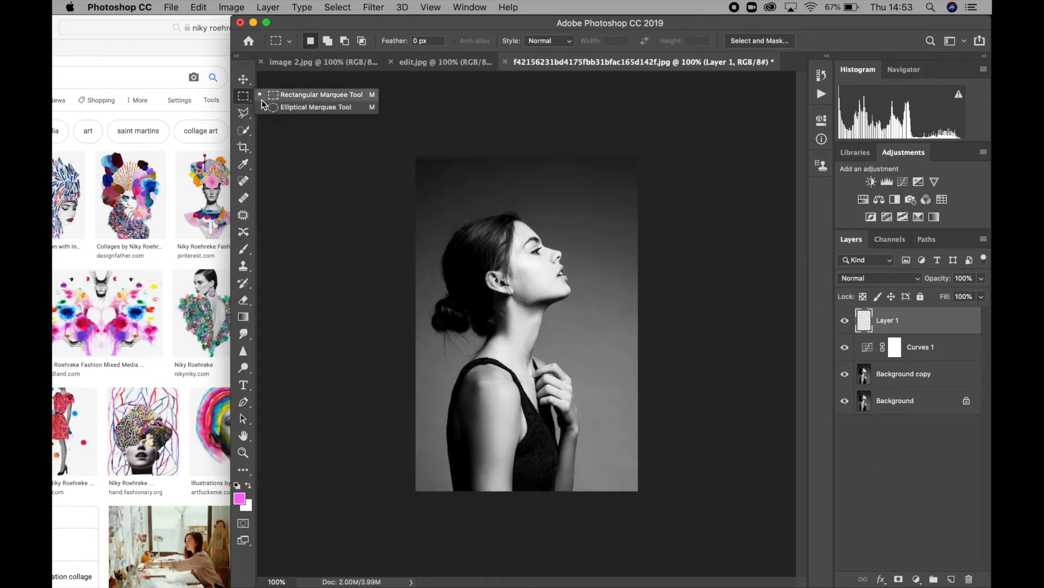
pyautogui.click(265, 96)
pyautogui.moveTo(398, 189); pyautogui.dragTo(648, 217)
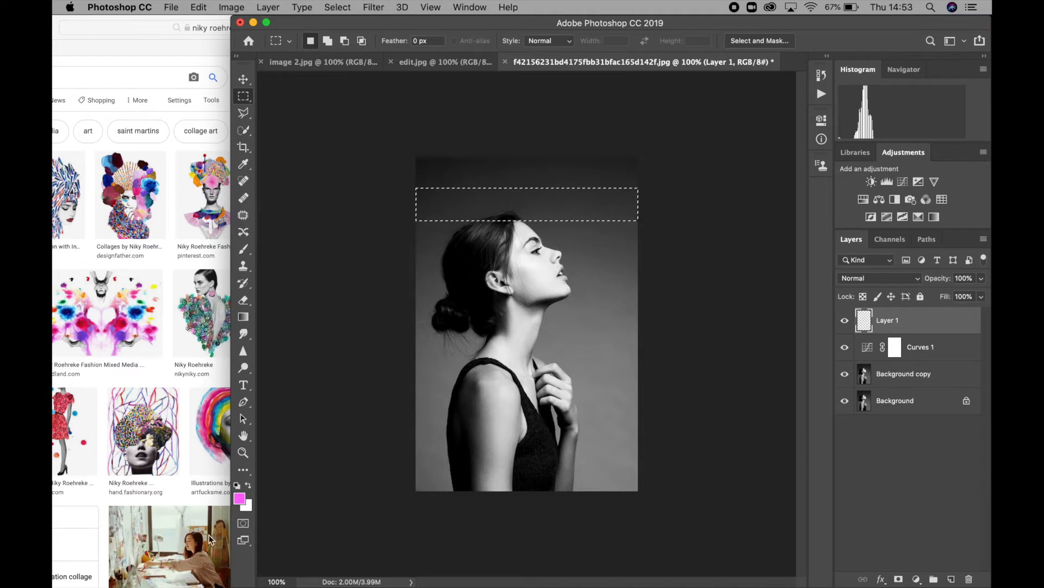
# Choose the Brush tool and set the foreground colour to a bright blue with a hue of 229°.
pyautogui.click(244, 251)
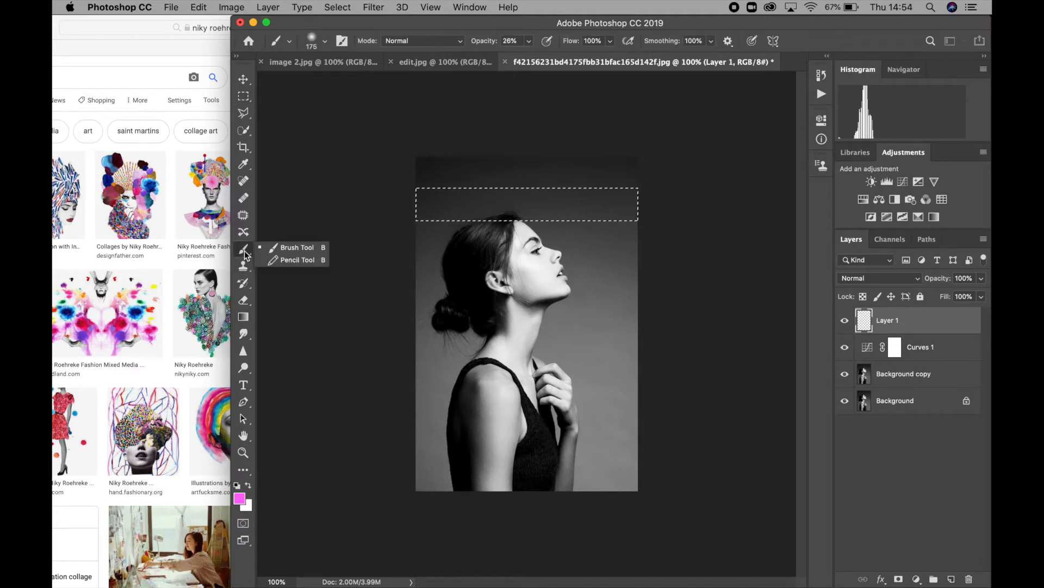
pyautogui.click(240, 497)
pyautogui.click(502, 456)
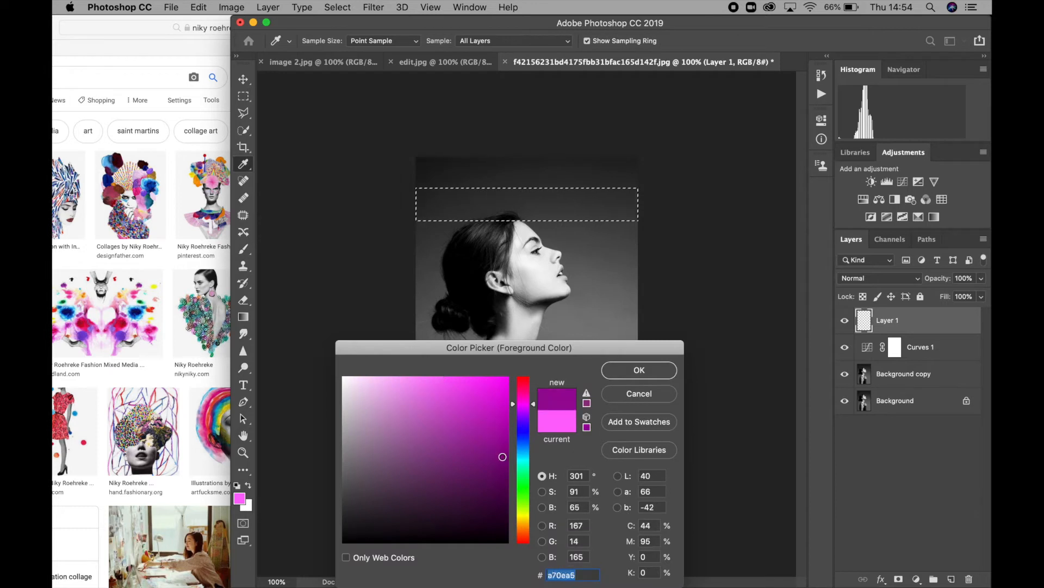
pyautogui.click(526, 428)
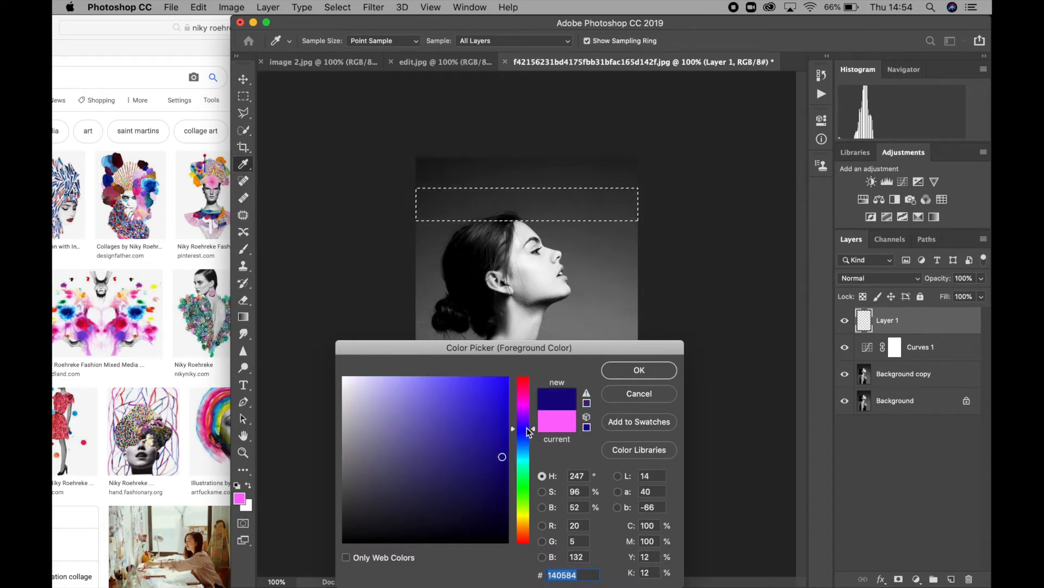
pyautogui.moveTo(475, 381); pyautogui.dragTo(478, 380)
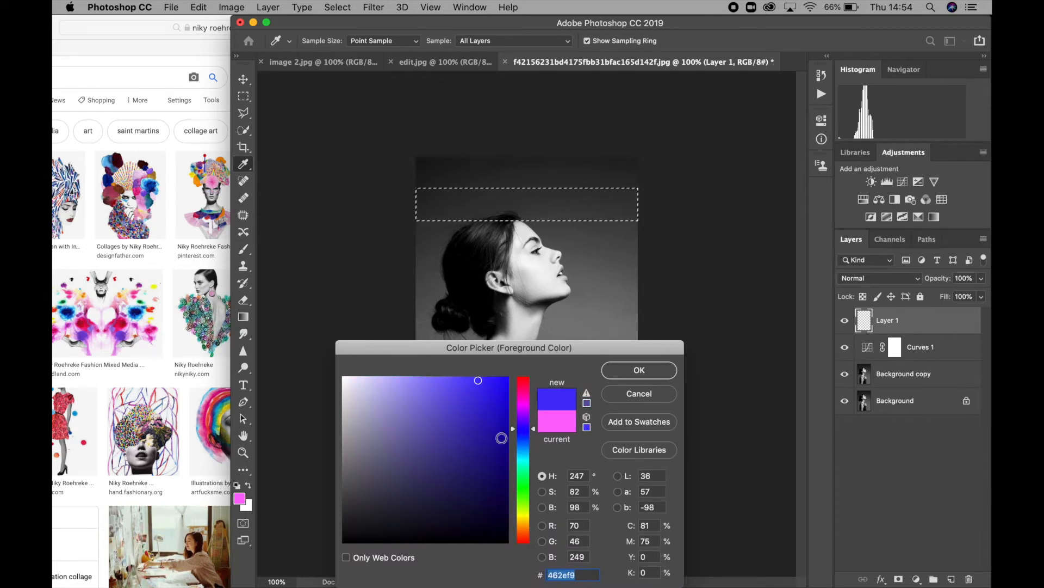
pyautogui.moveTo(532, 428); pyautogui.dragTo(532, 437)
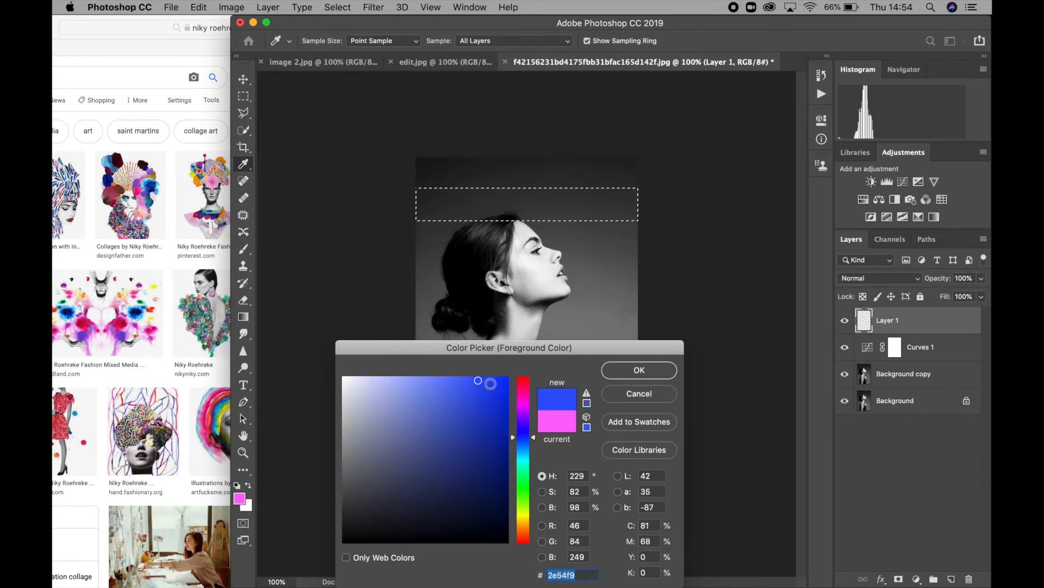
pyautogui.click(624, 374)
# Brush translucent blue across the selected strip at 26% brush opacity, and set the brush opacity to 25%.
pyautogui.press('b')
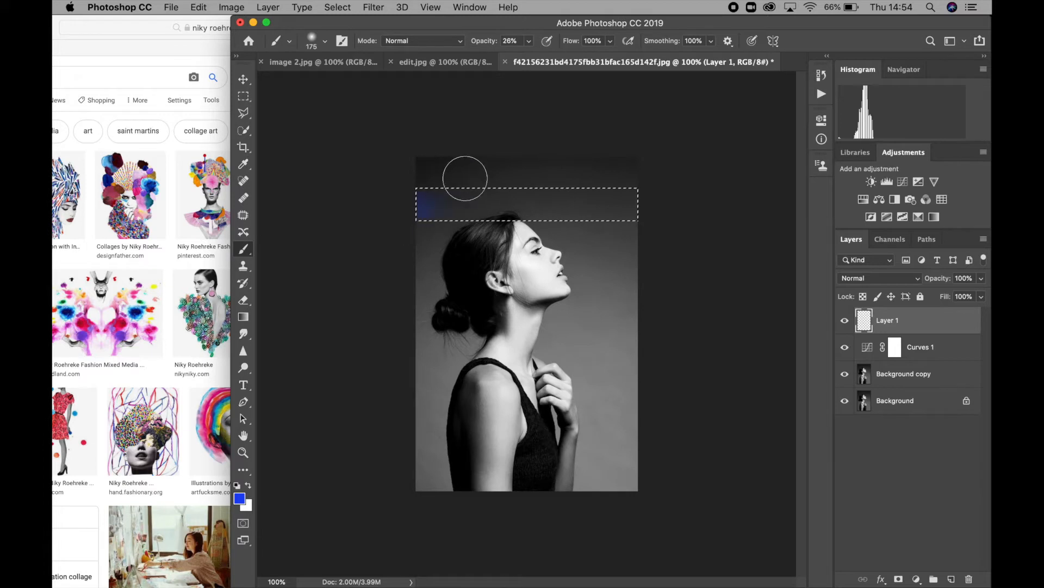
pyautogui.moveTo(404, 259)
pyautogui.mouseDown()
pyautogui.moveTo(503, 193)
pyautogui.moveTo(532, 193)
pyautogui.moveTo(481, 259)
pyautogui.mouseUp()
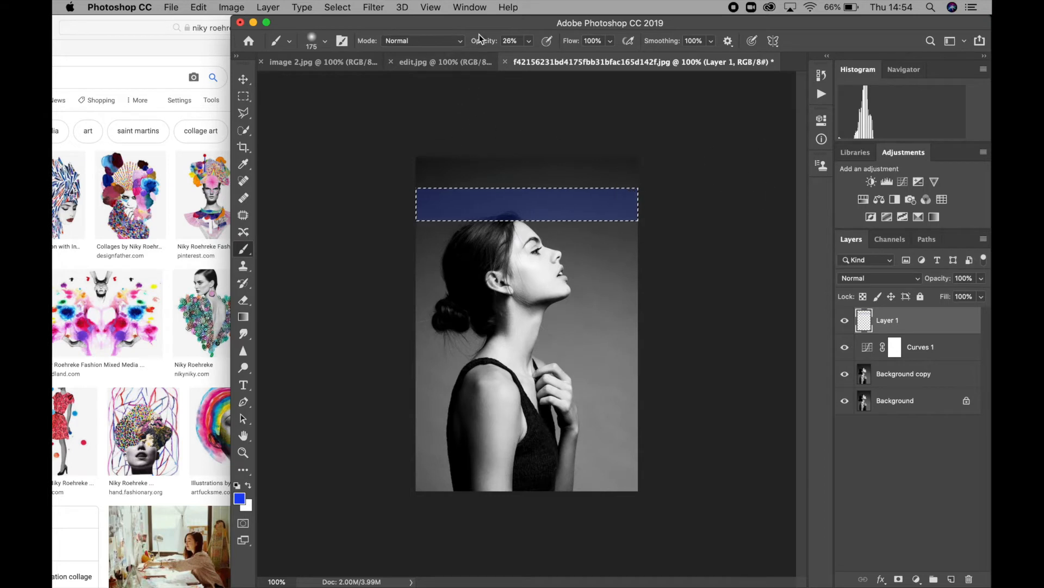
pyautogui.click(527, 43)
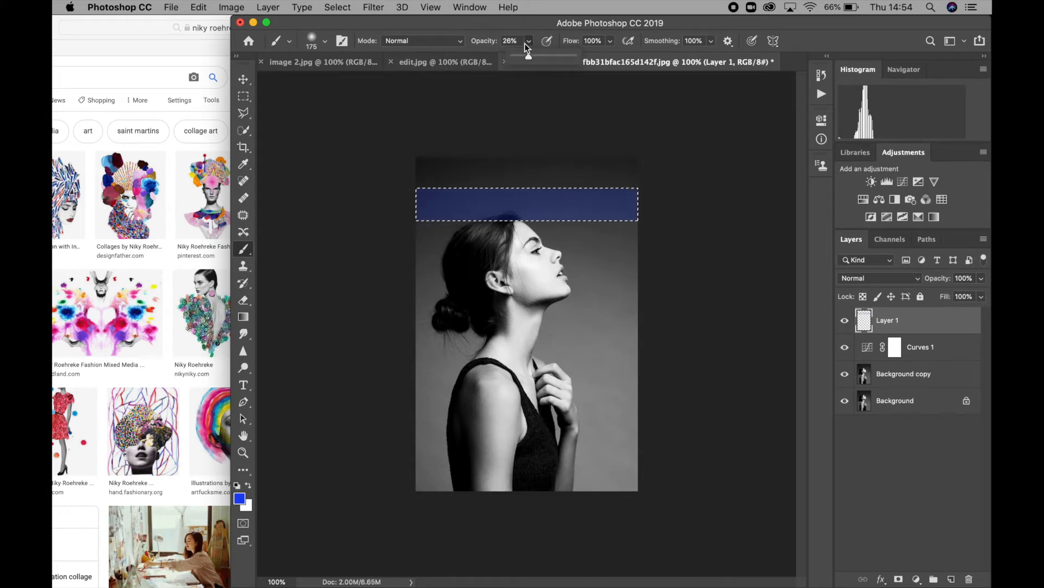
pyautogui.moveTo(570, 56); pyautogui.dragTo(517, 64)
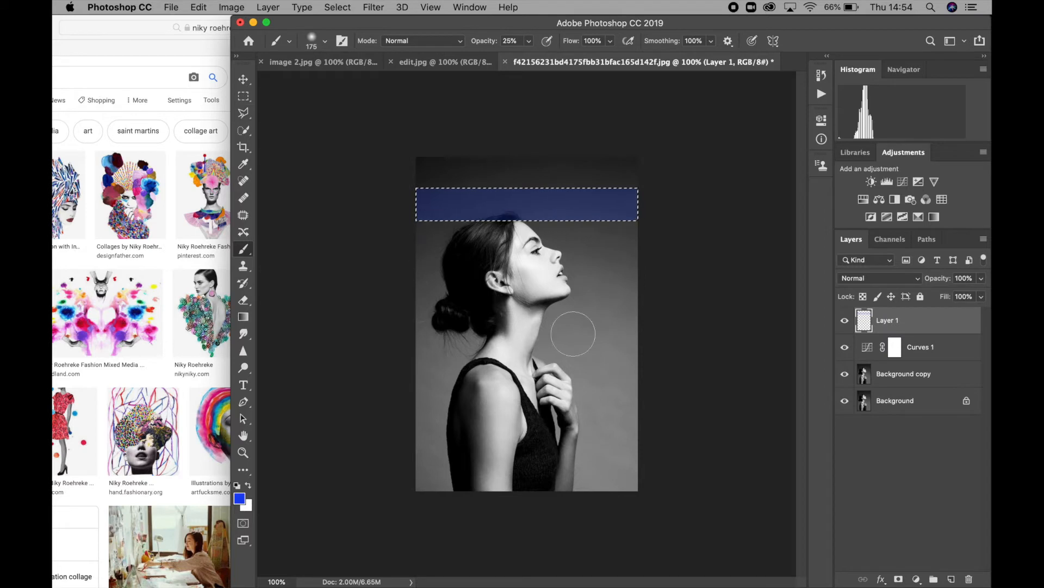
# Set the brush opacity to 100% and paint the whole selected strip solid blue on Layer 1.
pyautogui.click(528, 41)
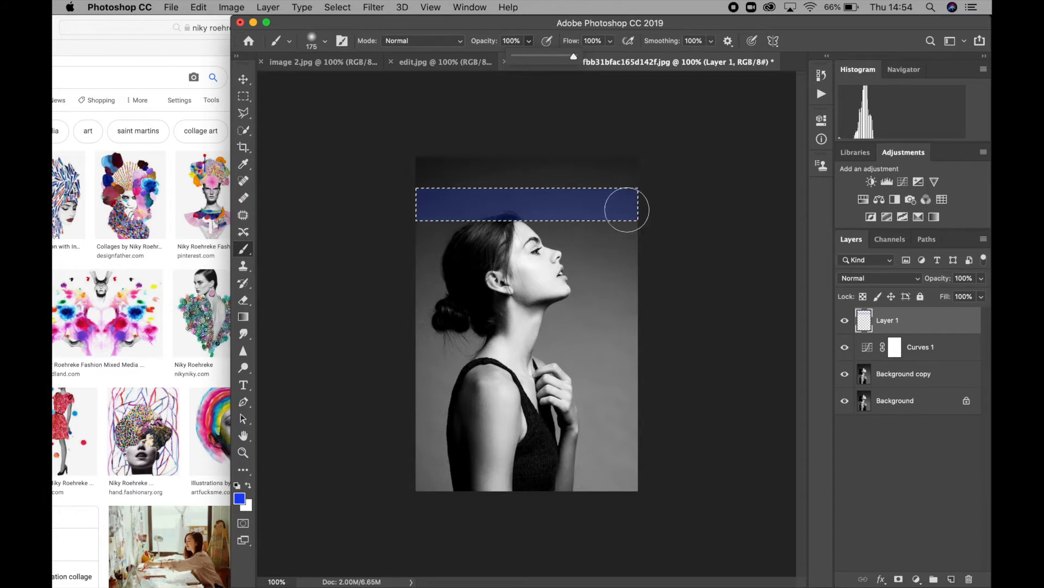
pyautogui.moveTo(626, 209); pyautogui.dragTo(454, 206)
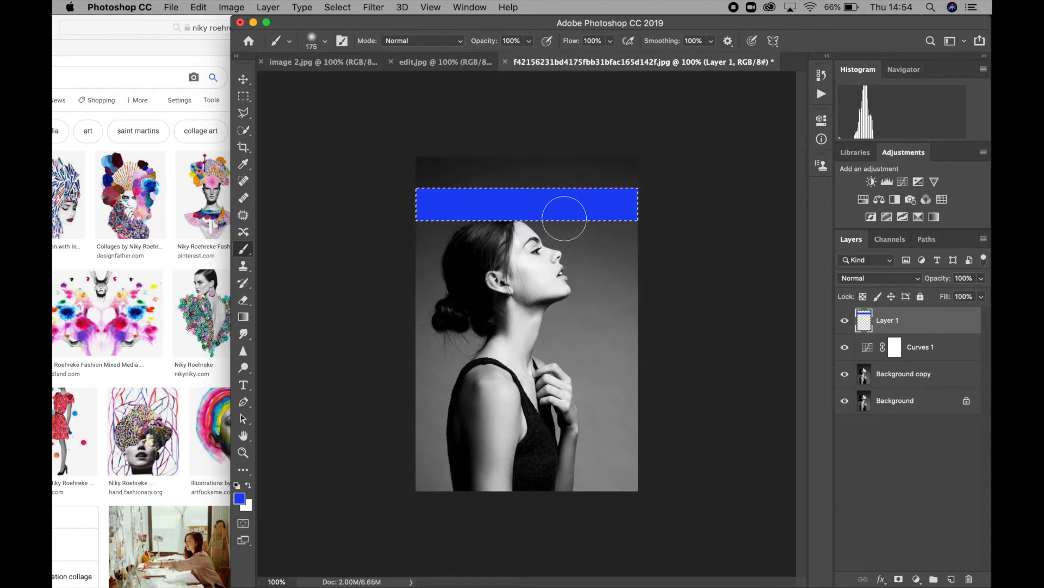
# Try 30% opacity on Layer 1, and undo that change and the solid painting back to the translucent blue strip.
pyautogui.click(981, 279)
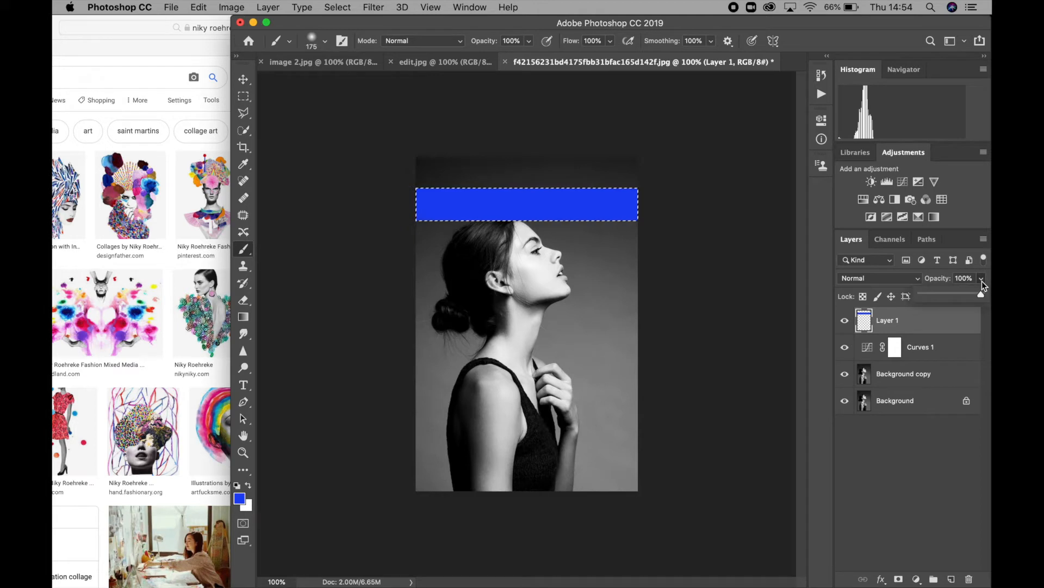
pyautogui.moveTo(958, 295)
pyautogui.mouseDown()
pyautogui.moveTo(921, 294)
pyautogui.moveTo(940, 293)
pyautogui.mouseUp()
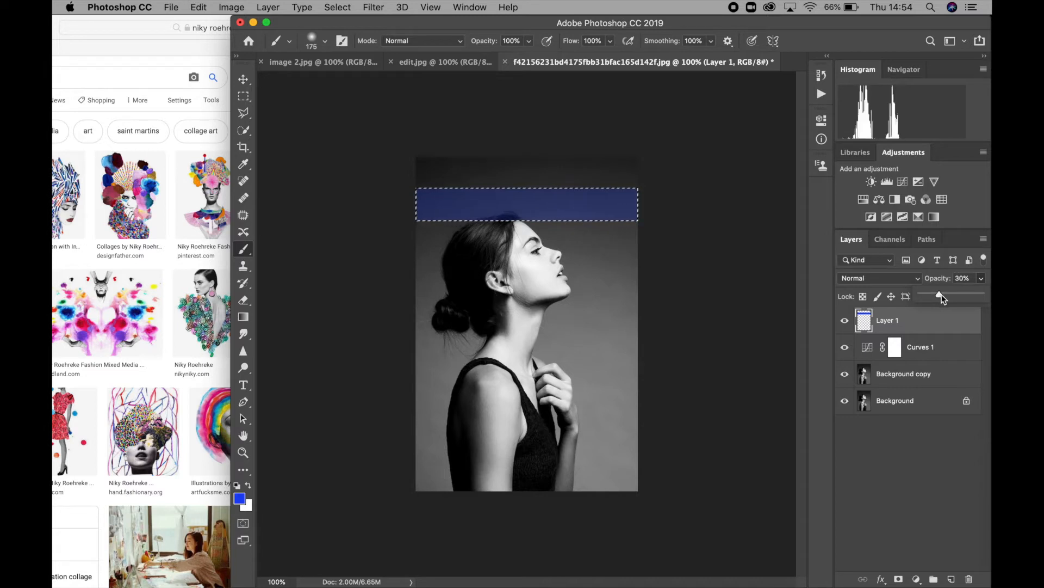
pyautogui.press('super+z')
pyautogui.press('super+z')
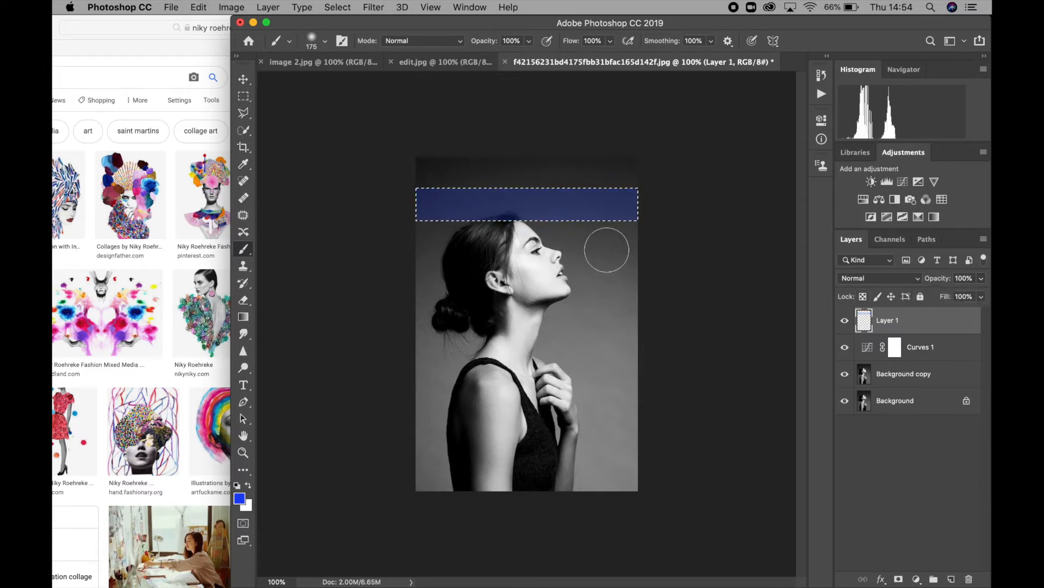
# Move the blue strip down with the Move tool so it crosses the woman's eyes, and drop the selection.
pyautogui.click(243, 79)
pyautogui.moveTo(520, 204); pyautogui.dragTo(524, 250)
pyautogui.click(771, 333)
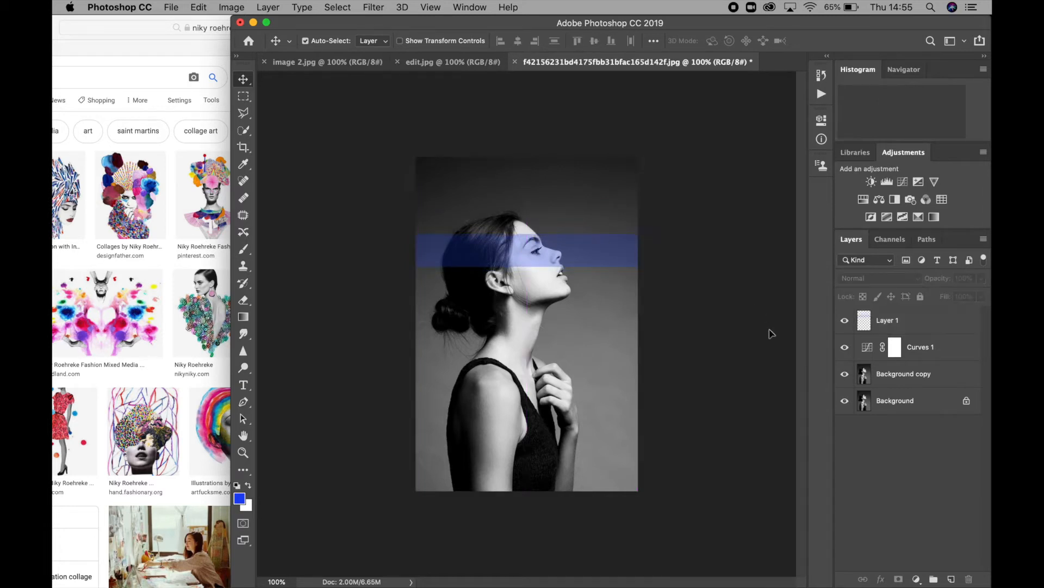
# Rename the blue strip's layer as Rectangle.
pyautogui.doubleClick(893, 326)
pyautogui.write('Recta')
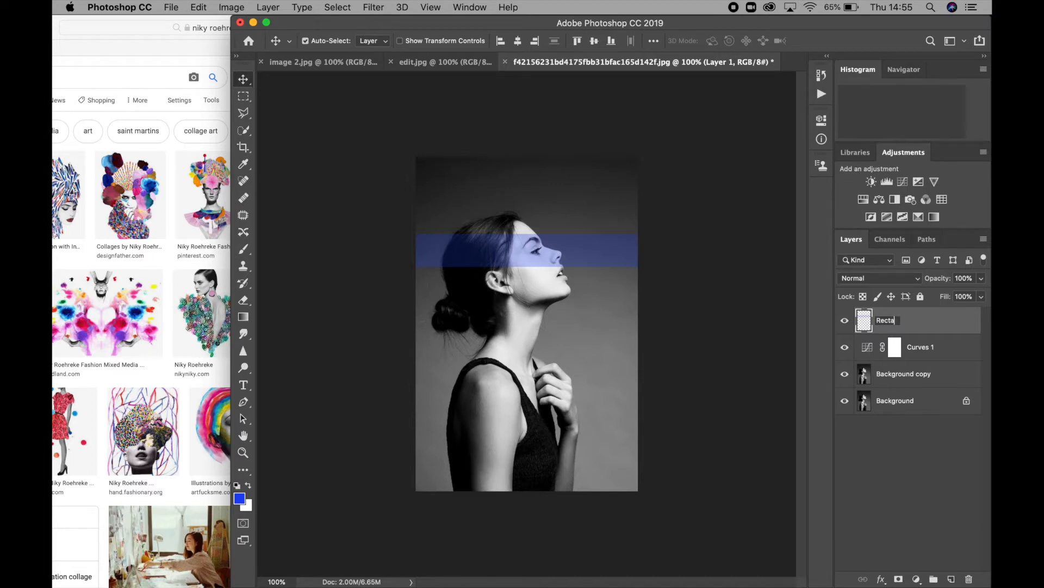
pyautogui.press('Return')
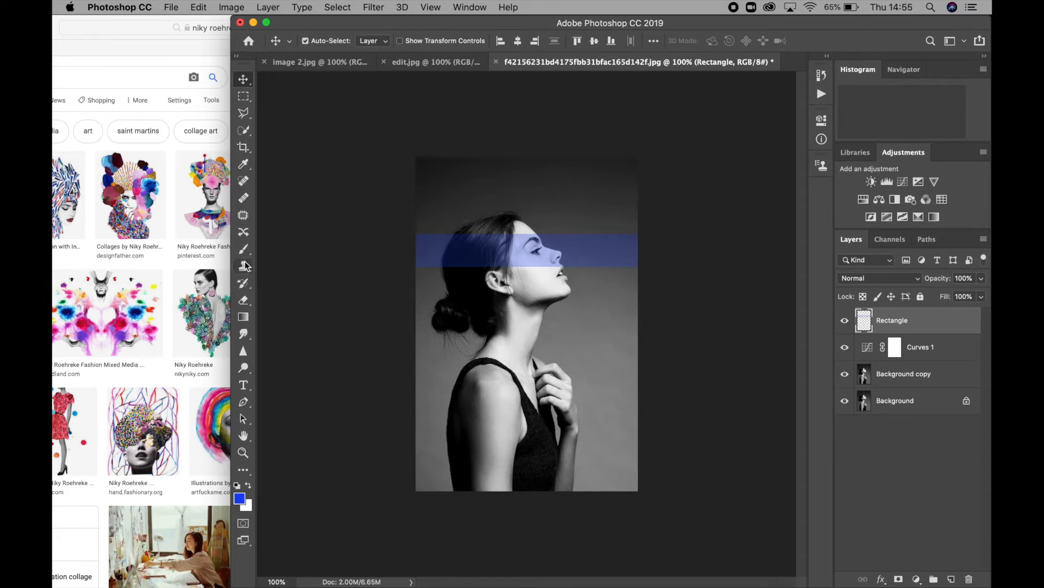
pyautogui.rightClick(243, 98)
pyautogui.click(289, 111)
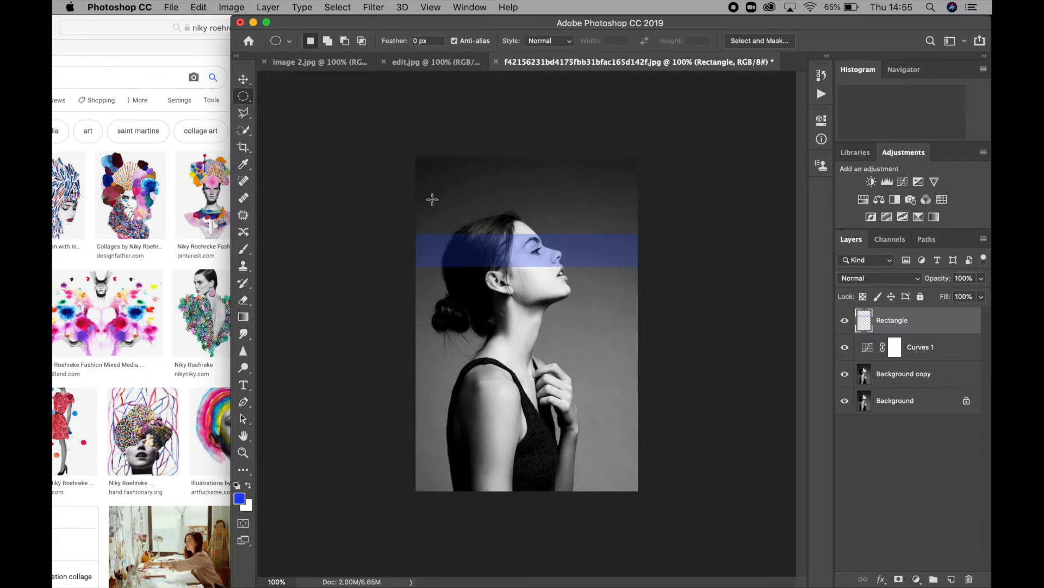
pyautogui.moveTo(432, 195); pyautogui.dragTo(592, 371)
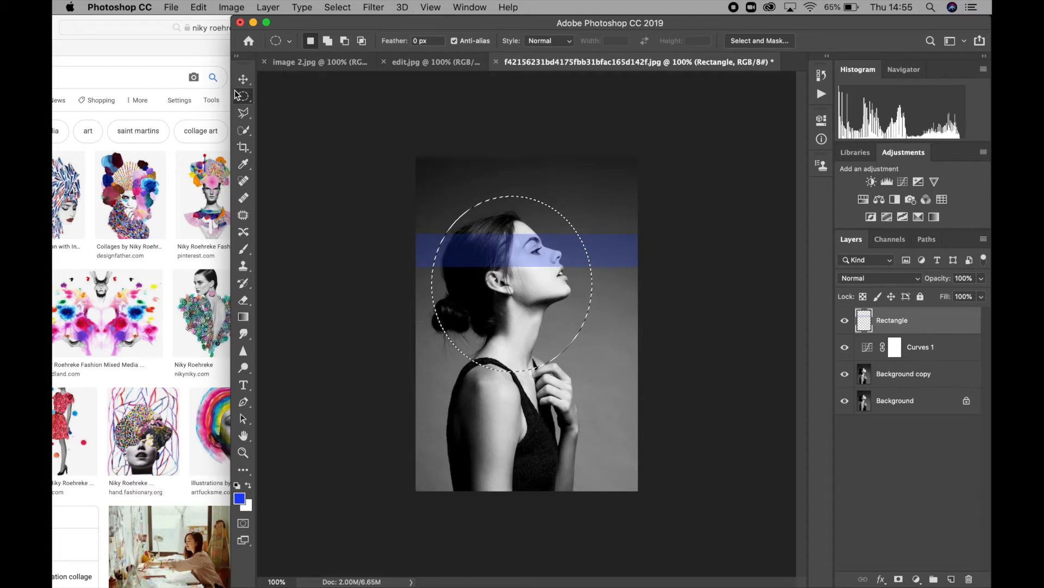
pyautogui.press('super+d')
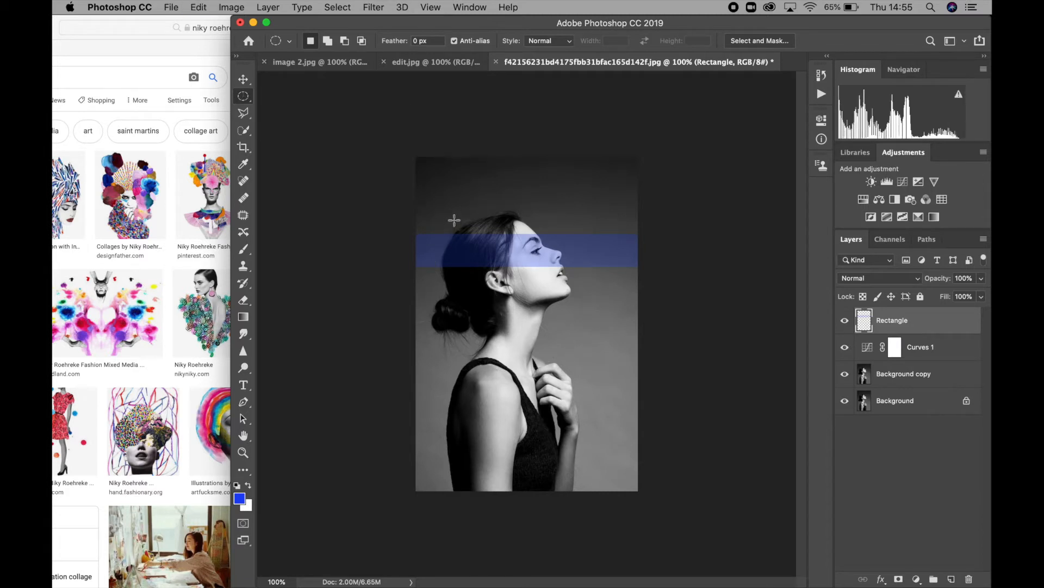
pyautogui.moveTo(436, 206); pyautogui.dragTo(640, 382)
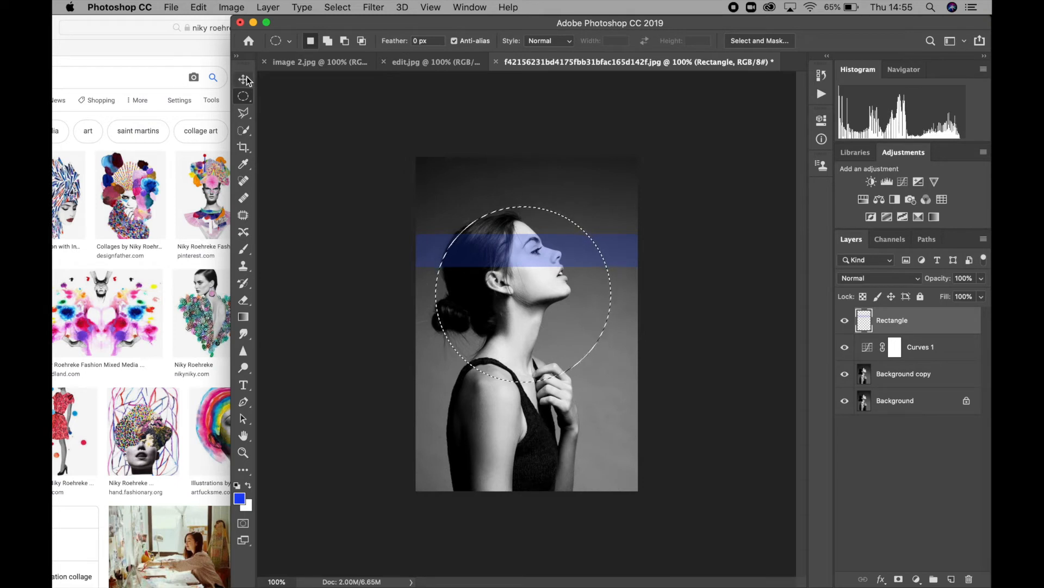
pyautogui.press('v')
pyautogui.moveTo(548, 300)
pyautogui.mouseDown()
pyautogui.moveTo(547, 279)
pyautogui.moveTo(548, 300)
pyautogui.mouseUp()
pyautogui.press('super+z')
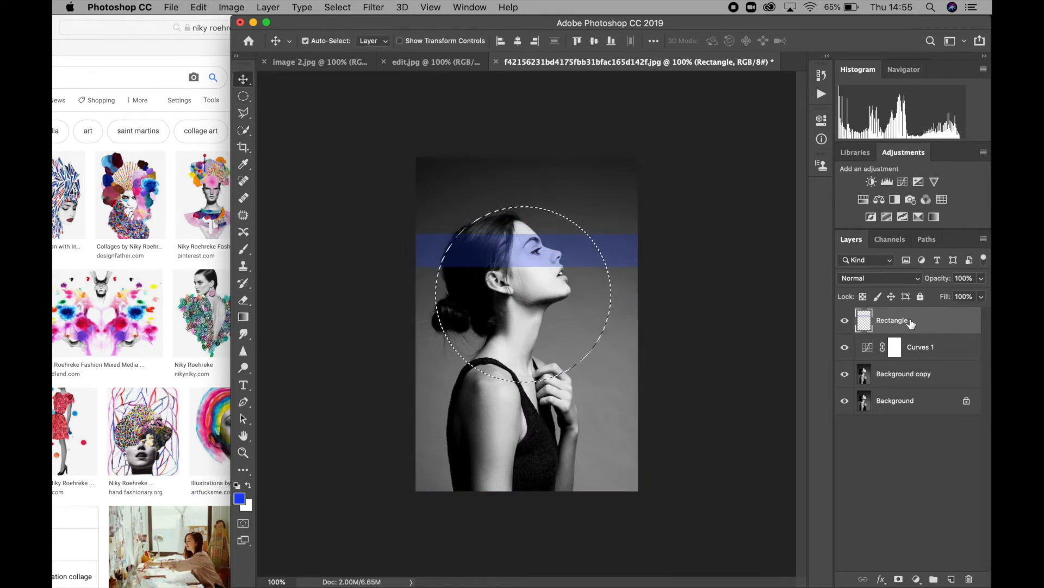
pyautogui.press('super')
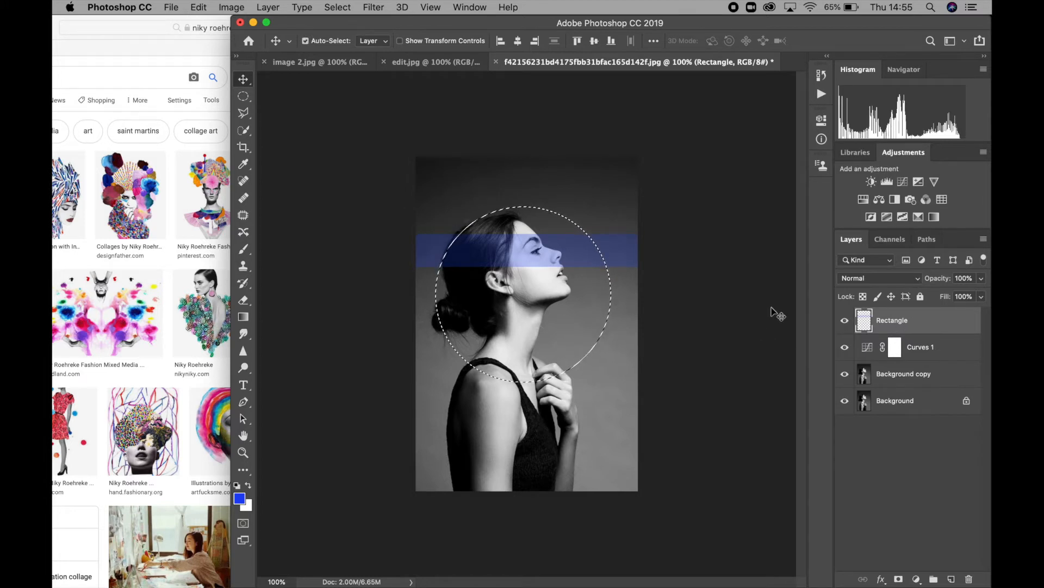
pyautogui.keyDown('super'); pyautogui.click(716, 397); pyautogui.keyUp('super')
pyautogui.press('super+d')
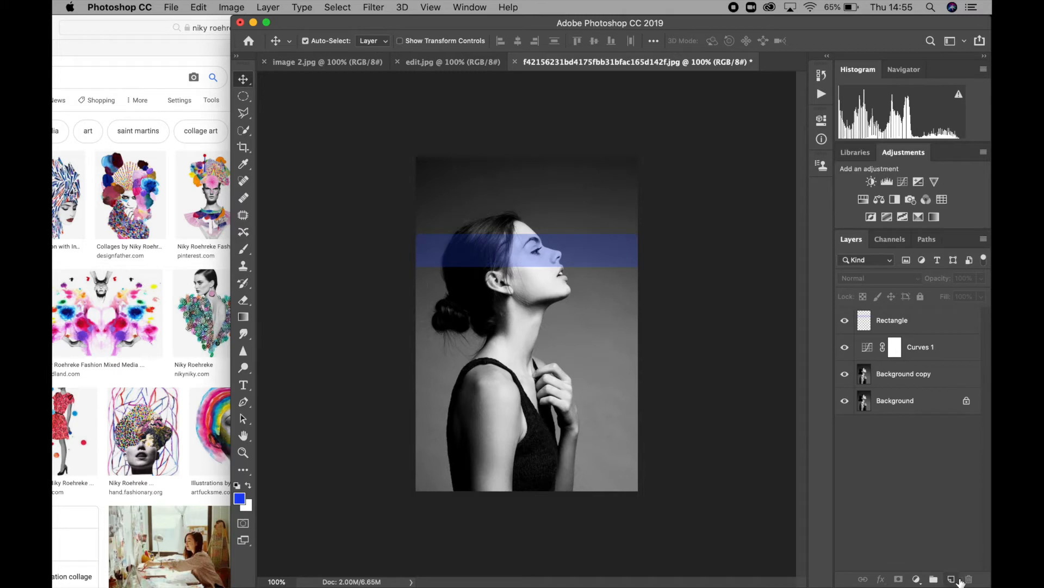
# Add a new layer and make a circular selection around the woman's head with the Elliptical Marquee tool.
pyautogui.click(951, 579)
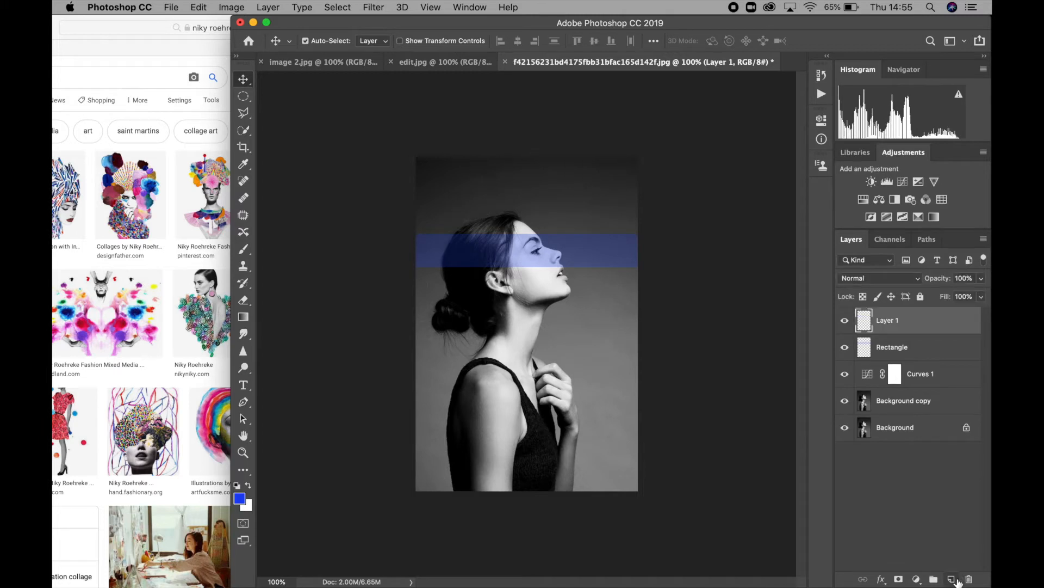
pyautogui.click(243, 96)
pyautogui.moveTo(435, 194); pyautogui.dragTo(599, 360)
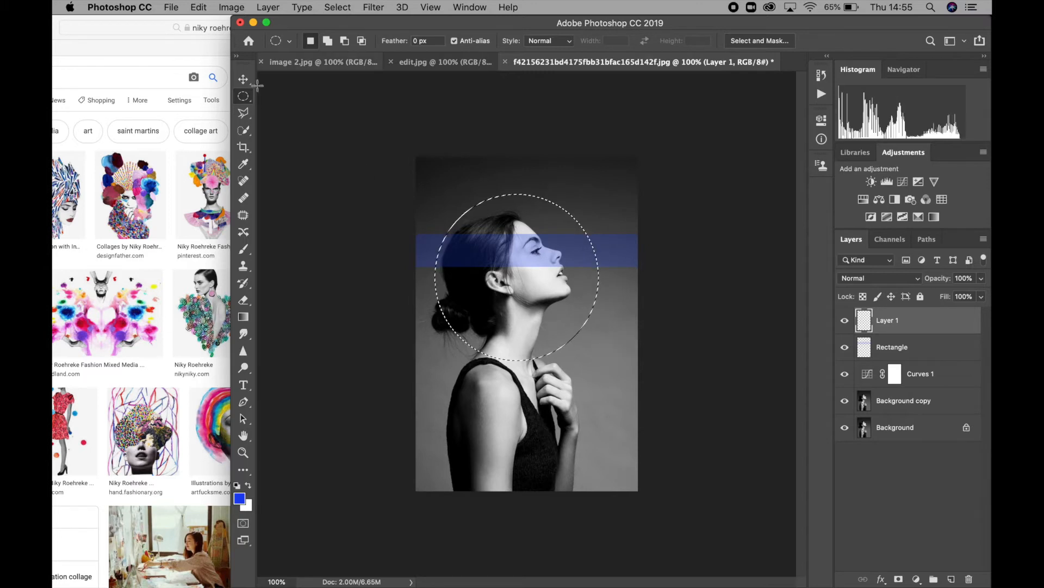
pyautogui.press('v')
pyautogui.click(482, 294)
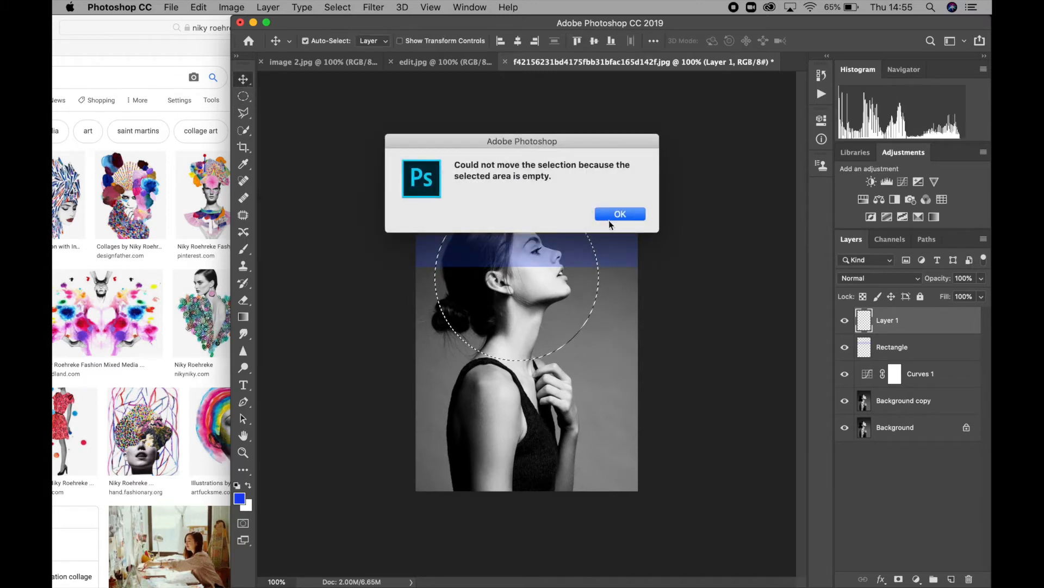
pyautogui.click(613, 214)
pyautogui.click(631, 213)
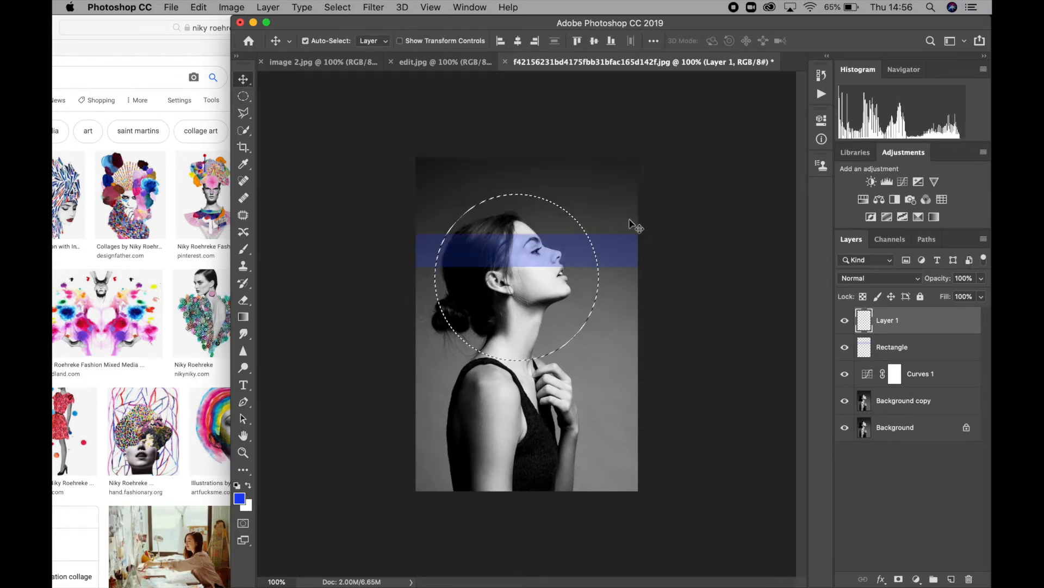
# Choose the Brush tool and set the foreground colour to orange, e98900.
pyautogui.click(244, 248)
pyautogui.click(240, 498)
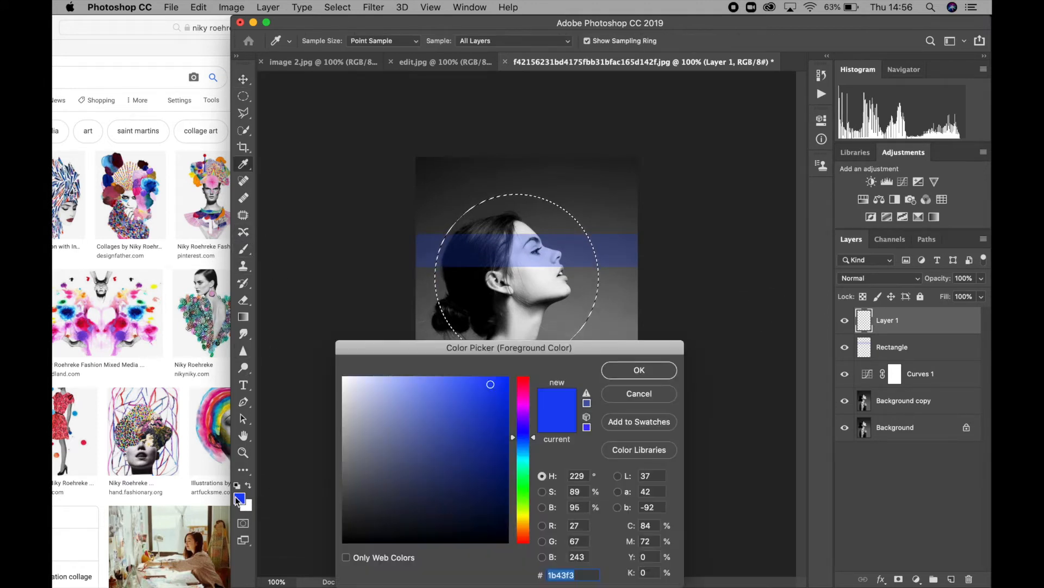
pyautogui.click(500, 431)
pyautogui.click(528, 376)
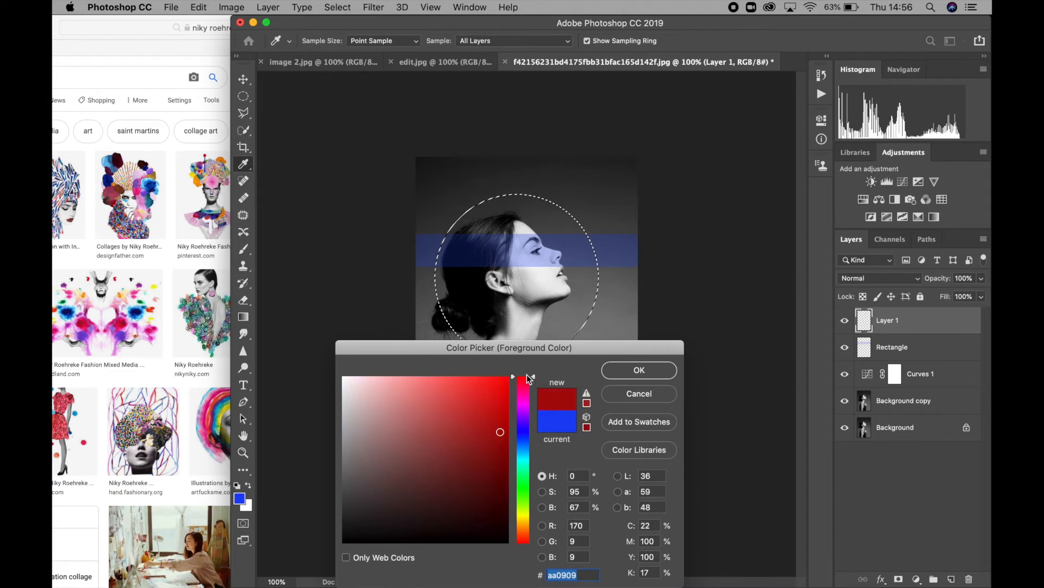
pyautogui.moveTo(499, 435); pyautogui.dragTo(510, 405)
pyautogui.moveTo(535, 444); pyautogui.dragTo(532, 525)
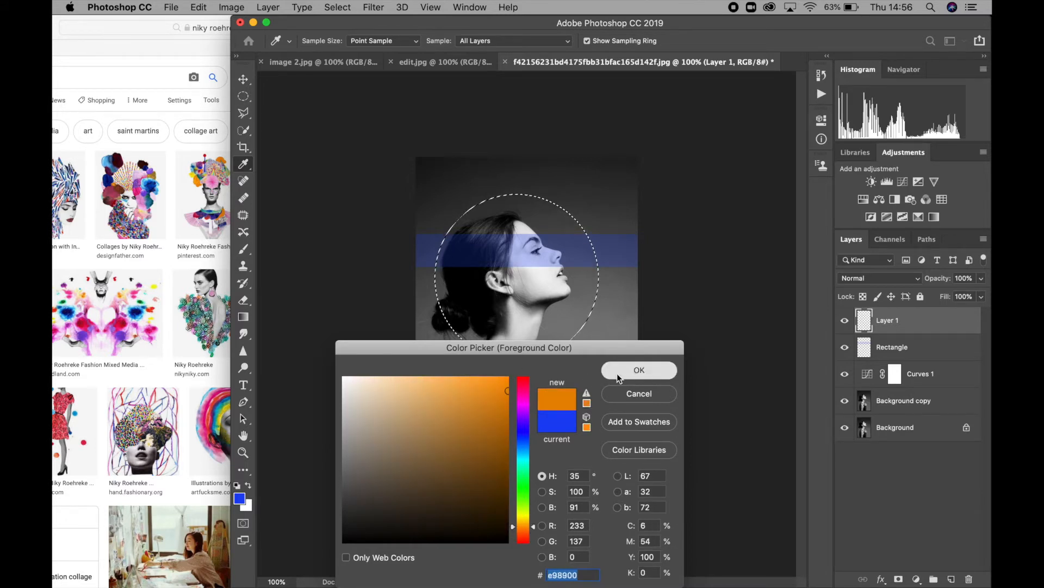
pyautogui.click(639, 370)
# Undo a trial solid orange stroke, set the brush opacity to 30% and paint the whole circular selection translucent orange.
pyautogui.moveTo(520, 212)
pyautogui.mouseDown()
pyautogui.moveTo(489, 245)
pyautogui.moveTo(479, 299)
pyautogui.moveTo(498, 352)
pyautogui.mouseUp()
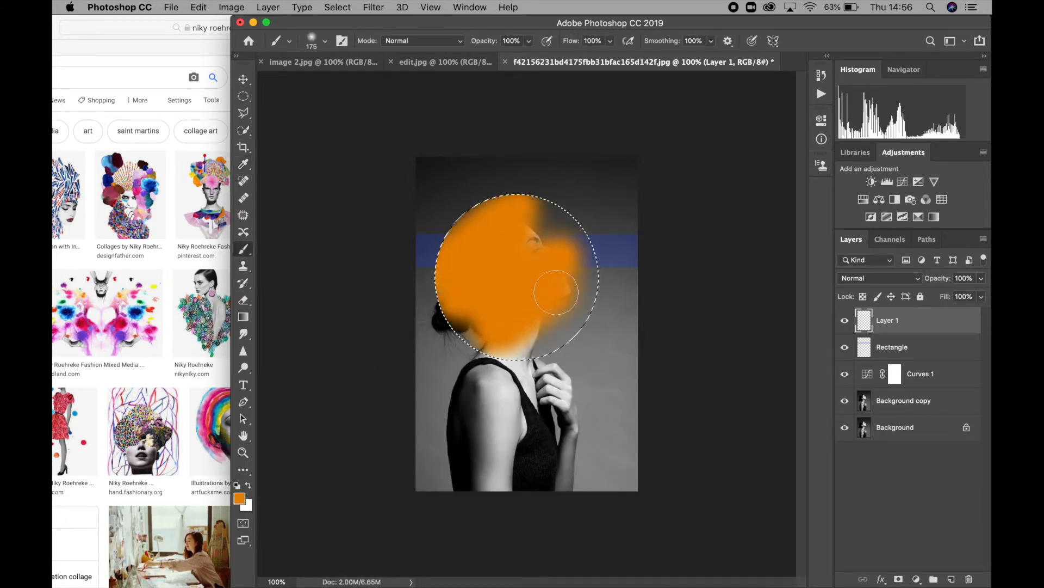
pyautogui.press('super+z')
pyautogui.click(529, 41)
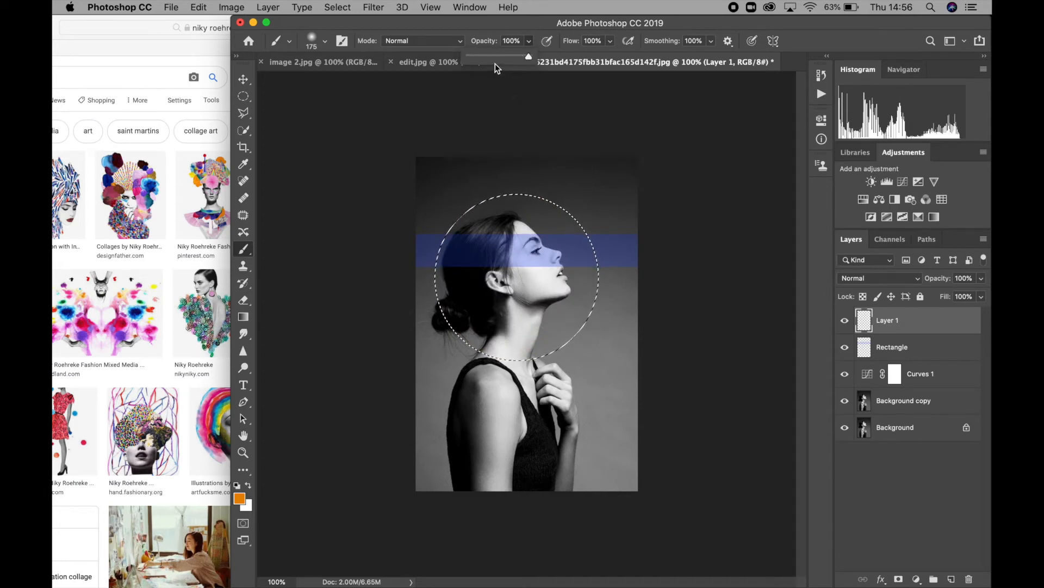
pyautogui.moveTo(492, 57); pyautogui.dragTo(486, 57)
pyautogui.moveTo(501, 229)
pyautogui.mouseDown()
pyautogui.moveTo(602, 122)
pyautogui.moveTo(473, 305)
pyautogui.moveTo(566, 245)
pyautogui.moveTo(451, 321)
pyautogui.moveTo(500, 359)
pyautogui.moveTo(626, 251)
pyautogui.moveTo(636, 205)
pyautogui.moveTo(571, 207)
pyautogui.mouseUp()
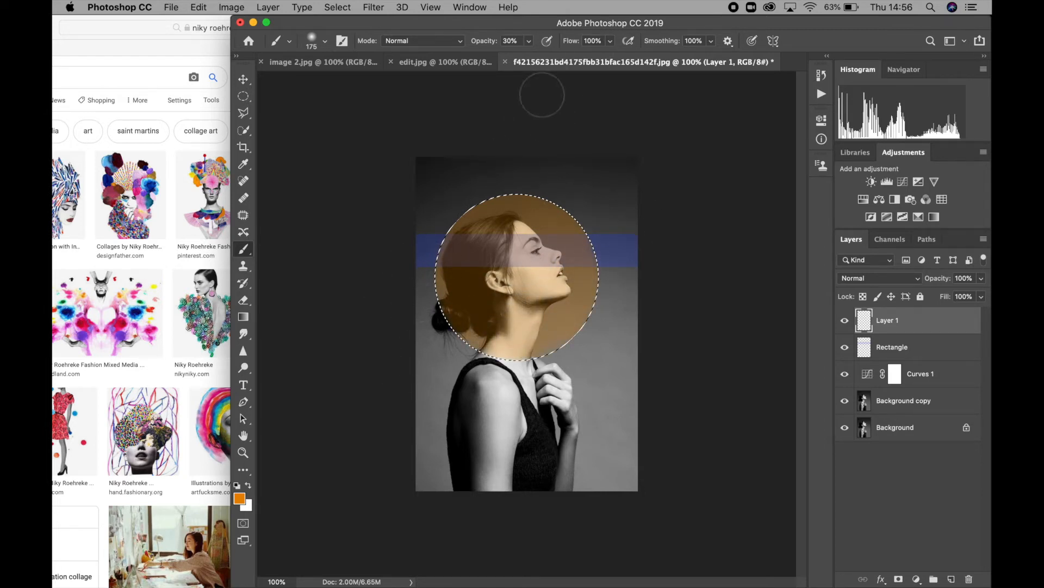
# Enlarge the orange circle slightly down and to the left with Free Transform so it covers the hair bun, and deselect.
pyautogui.press('super+t')
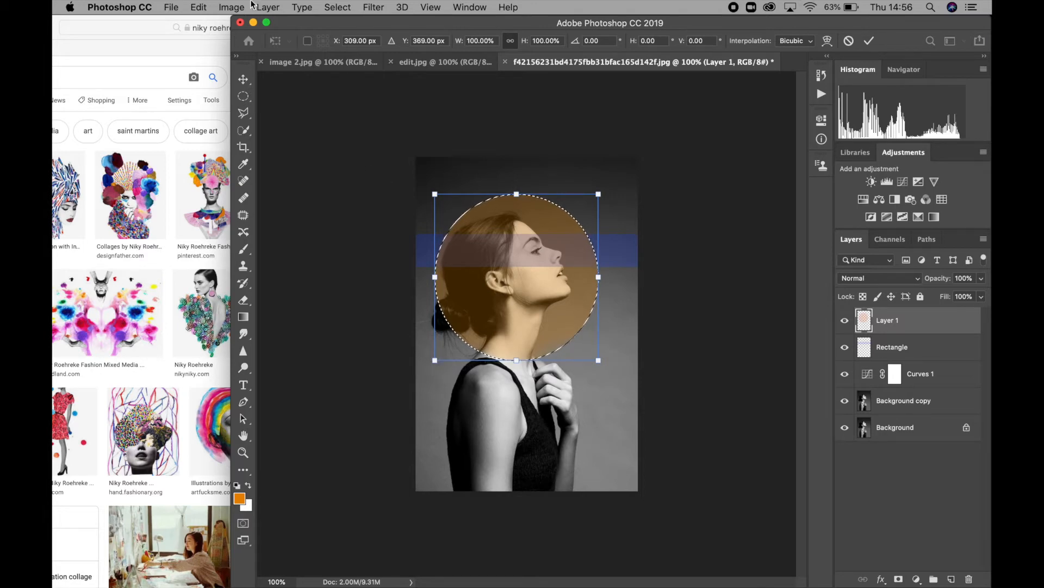
pyautogui.click(199, 8)
pyautogui.moveTo(268, 7)
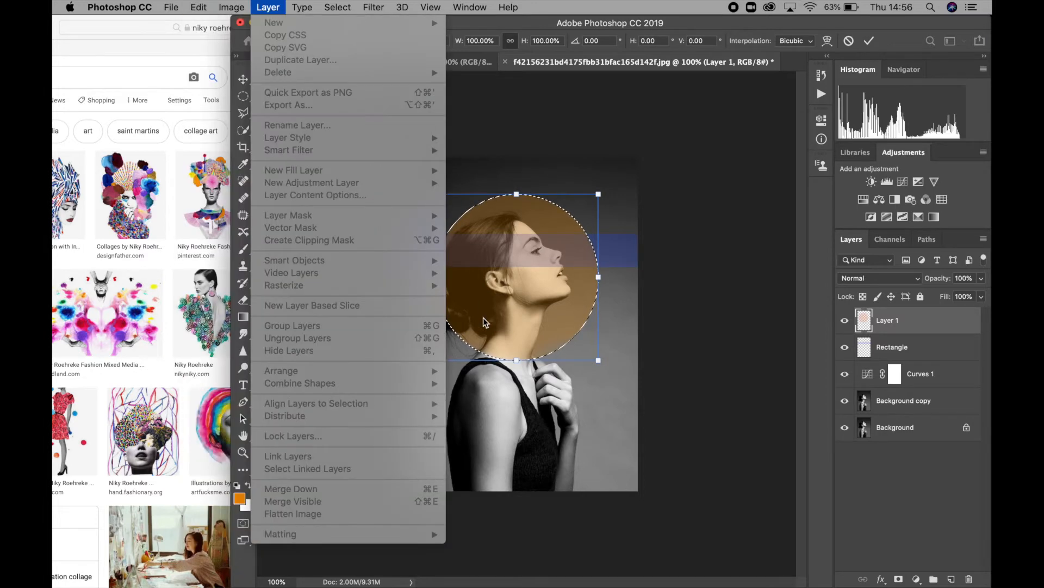
pyautogui.moveTo(199, 7)
pyautogui.moveTo(223, 309)
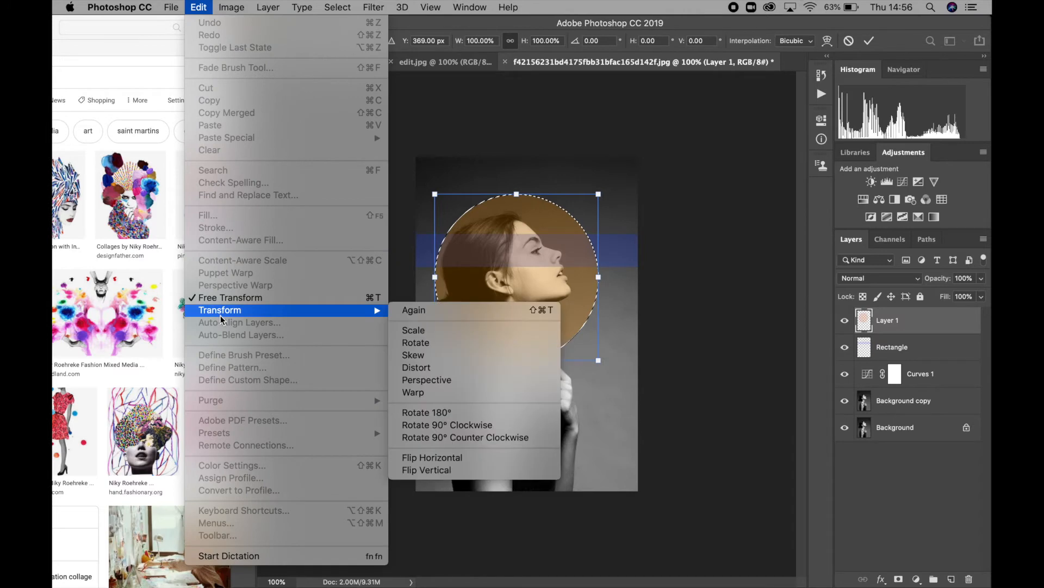
pyautogui.click(678, 305)
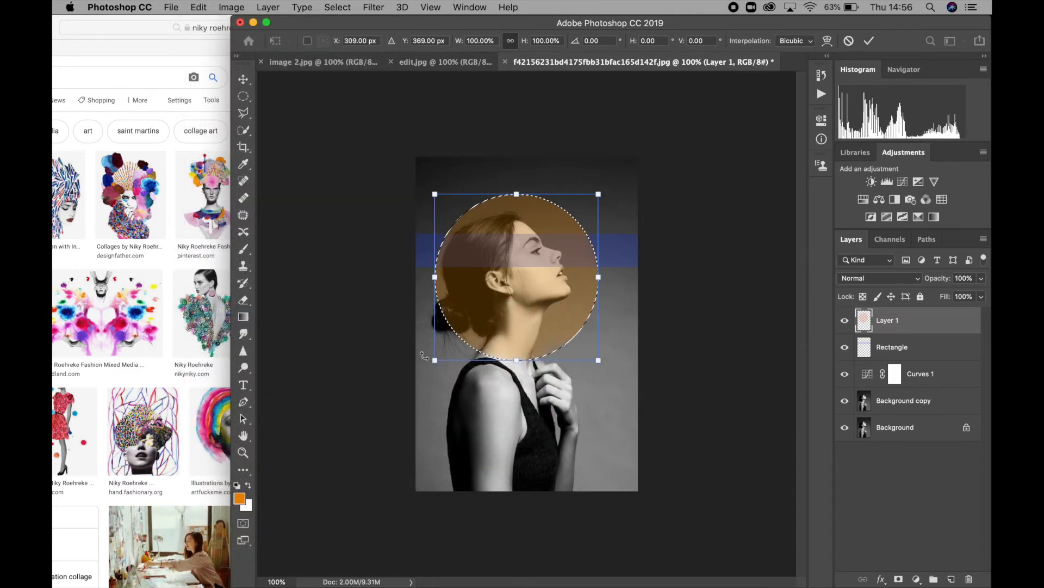
pyautogui.moveTo(437, 366); pyautogui.dragTo(418, 382)
pyautogui.press('Return')
pyautogui.press('b')
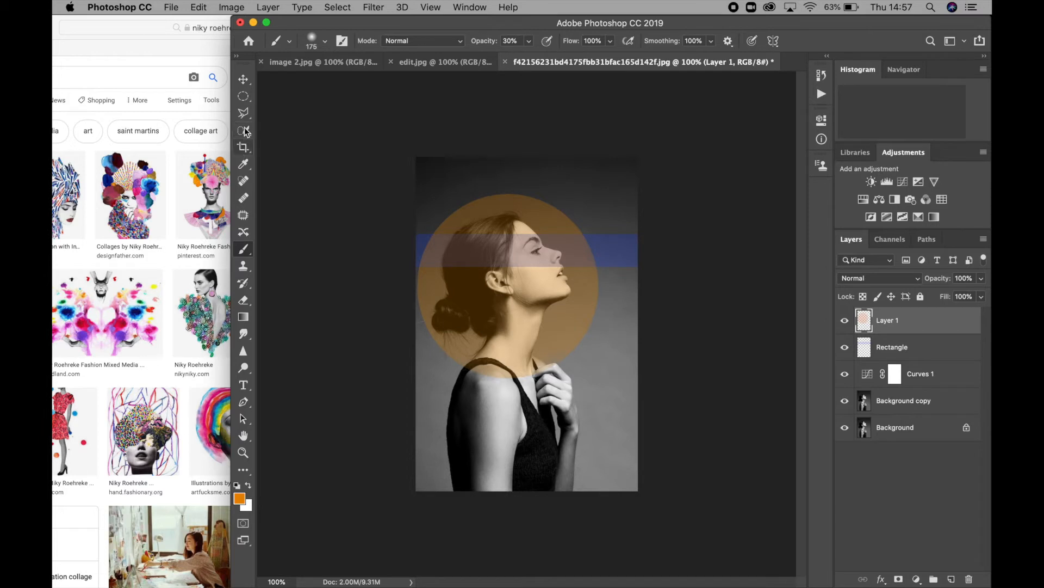
# Select the part of the blue strip that overlaps the orange circle with the Rectangular Marquee tool.
pyautogui.click(243, 96)
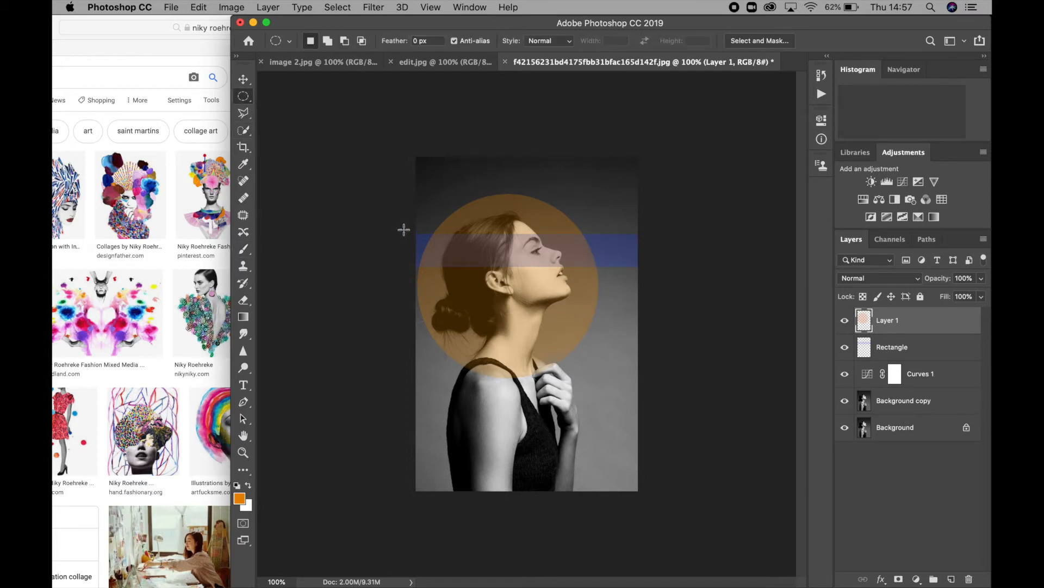
pyautogui.moveTo(405, 230); pyautogui.dragTo(489, 242)
pyautogui.click(275, 141)
pyautogui.click(250, 96)
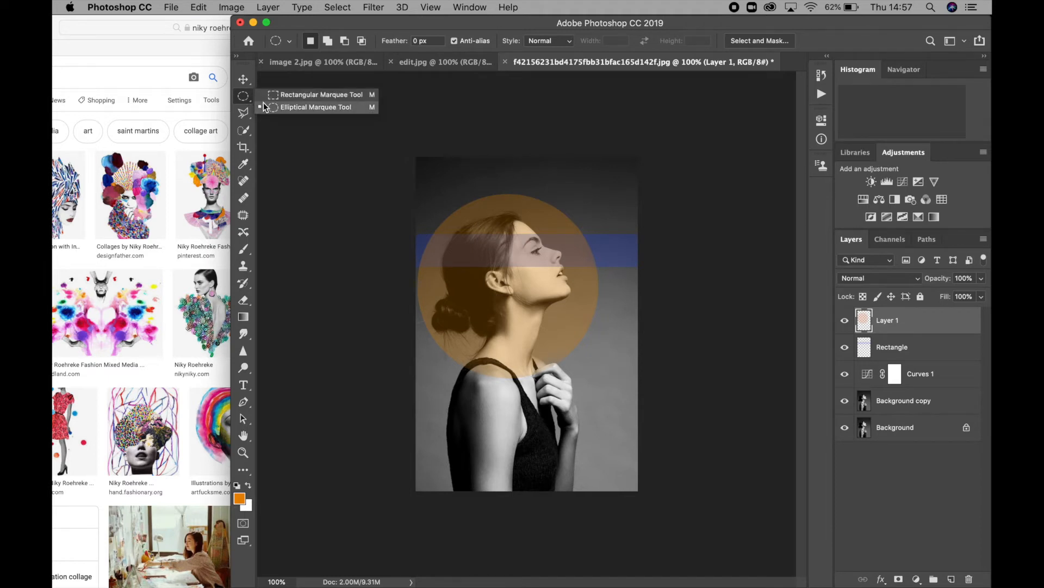
pyautogui.click(266, 97)
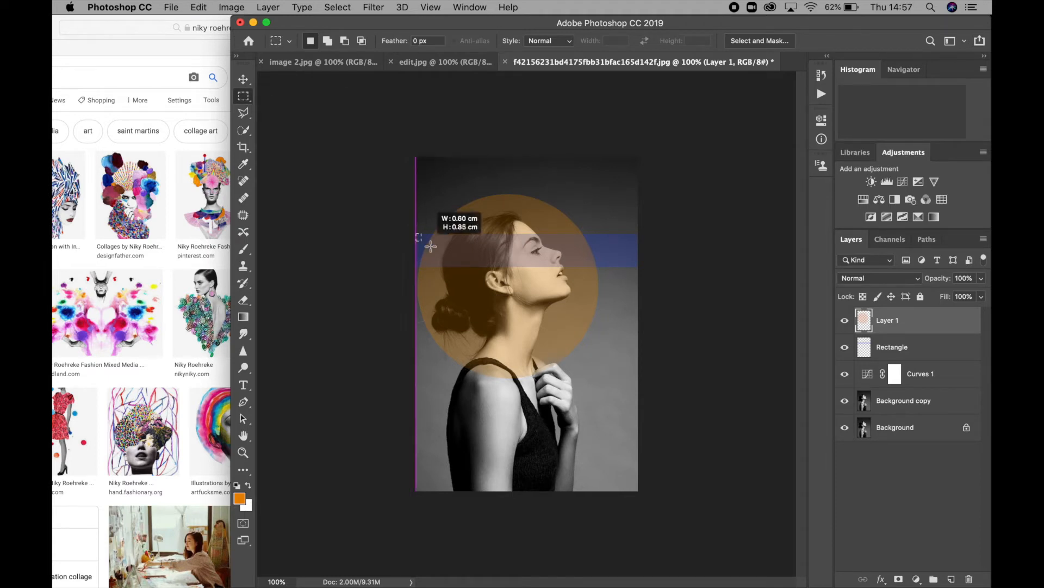
pyautogui.moveTo(460, 250); pyautogui.dragTo(609, 267)
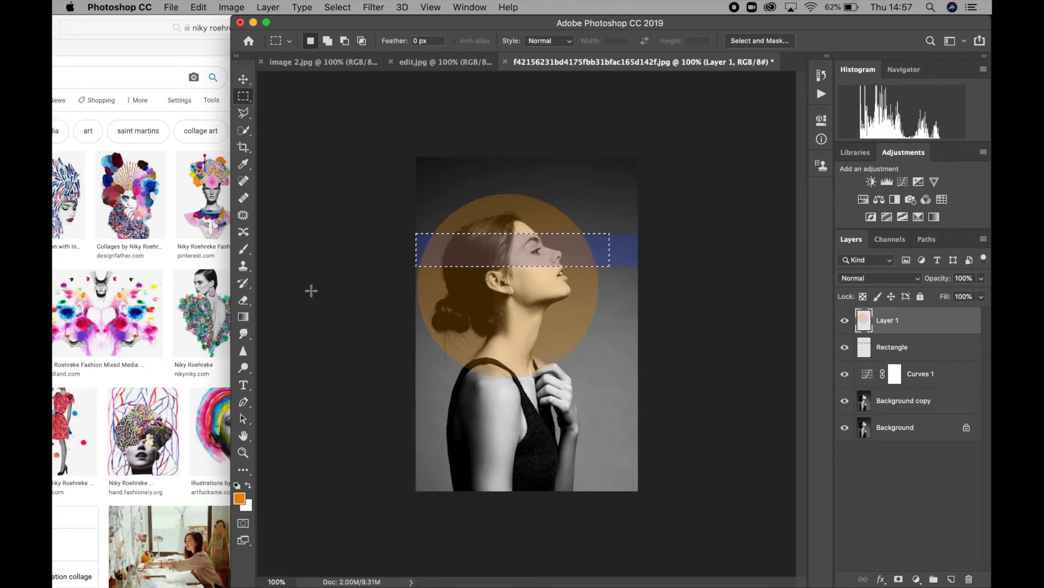
# Erase the orange inside the selected strip on Layer 1 with the Eraser tool.
pyautogui.click(243, 300)
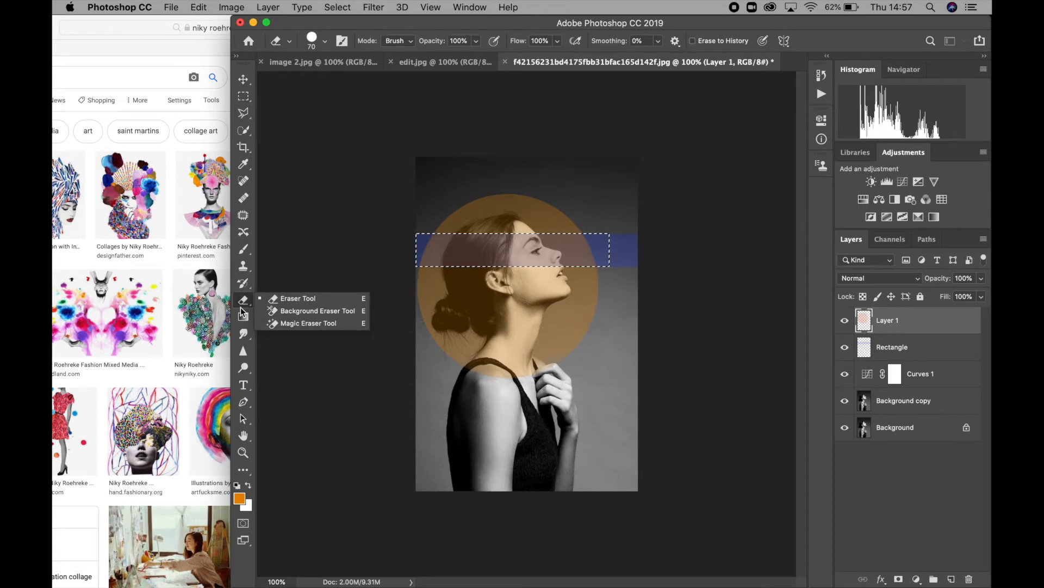
pyautogui.click(285, 298)
pyautogui.moveTo(420, 256); pyautogui.dragTo(443, 249)
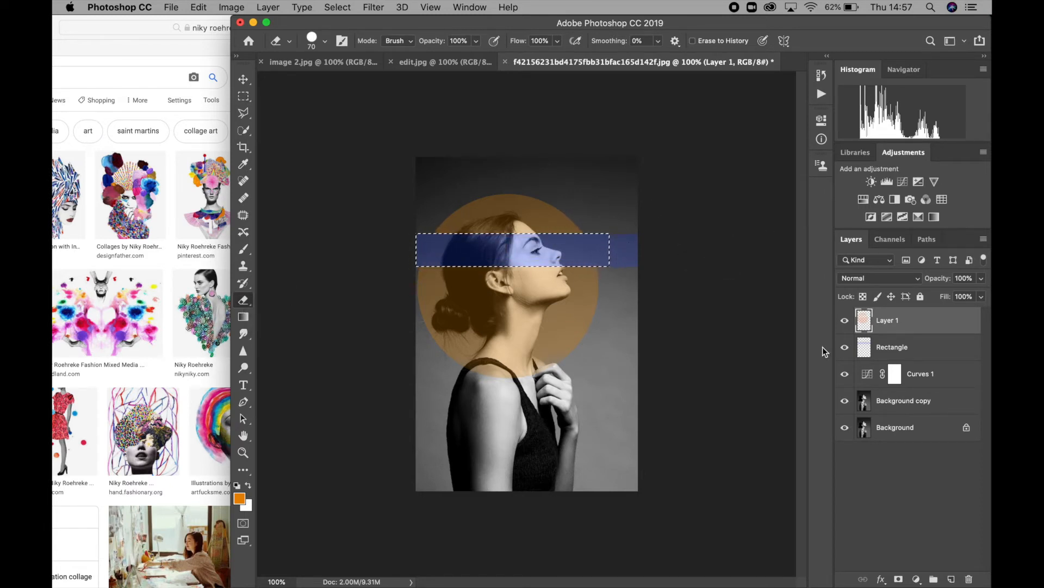
# Deselect the rectangular selection over the blue strip.
pyautogui.click(204, 4)
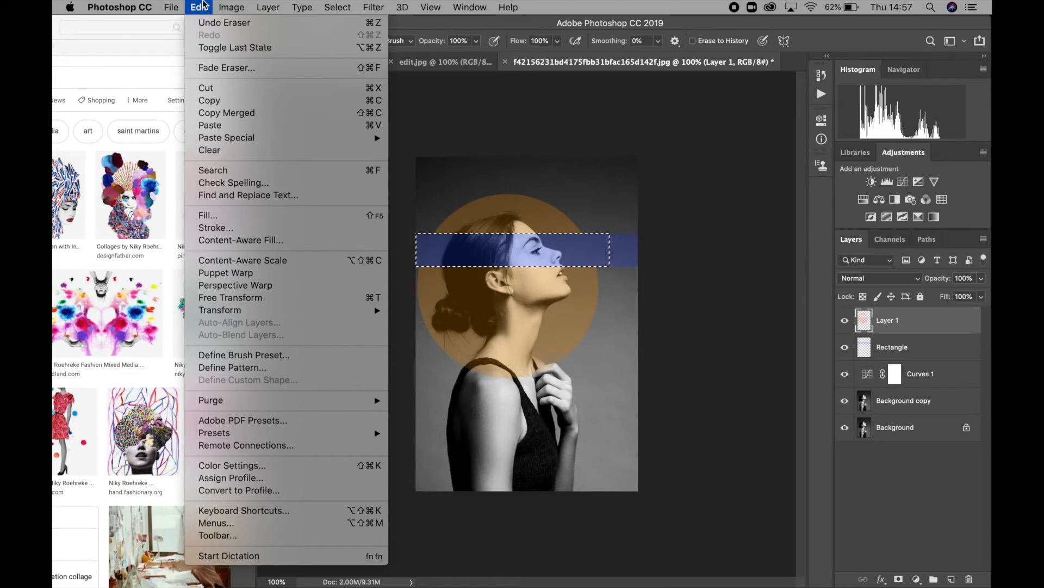
pyautogui.click(204, 5)
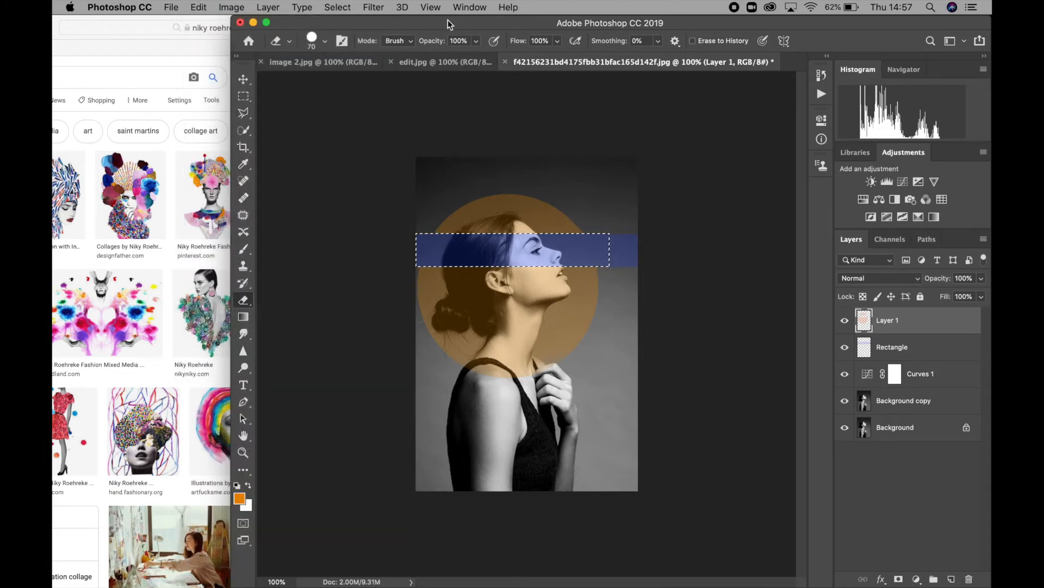
pyautogui.click(337, 7)
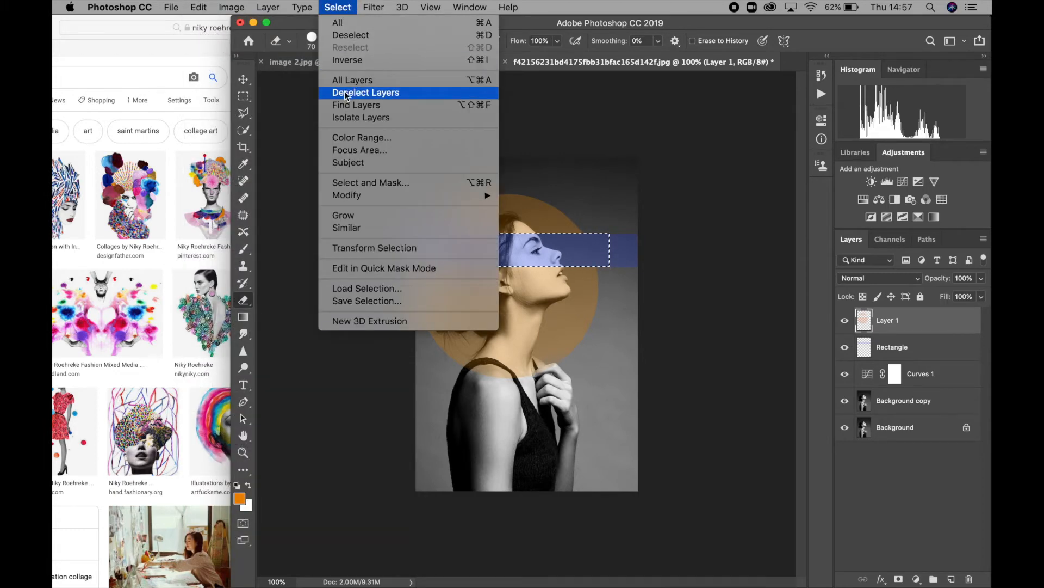
pyautogui.click(354, 36)
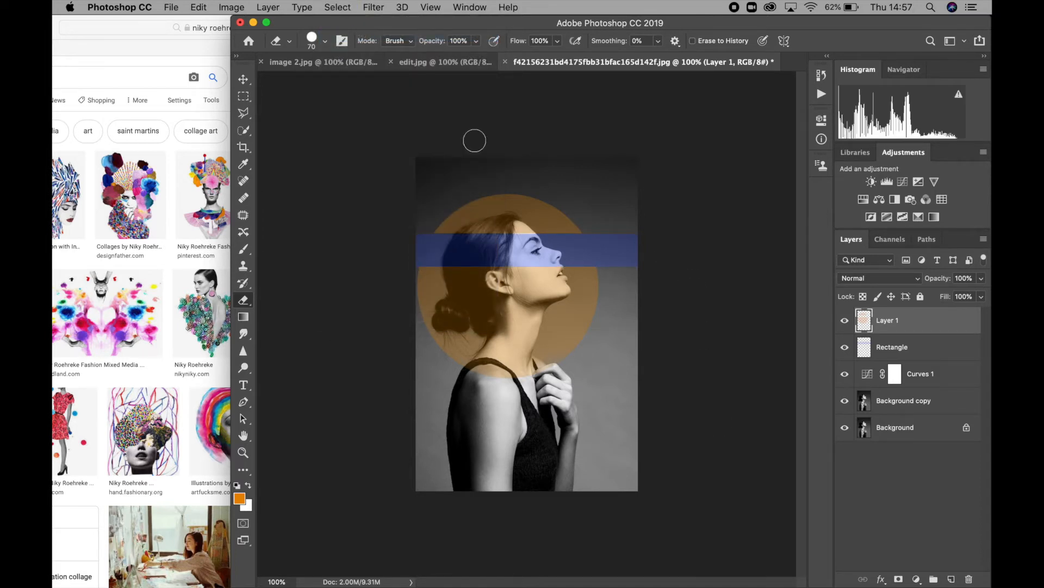
# Add a new top layer named Triangle and rename the orange circle's layer as Circle.
pyautogui.click(243, 98)
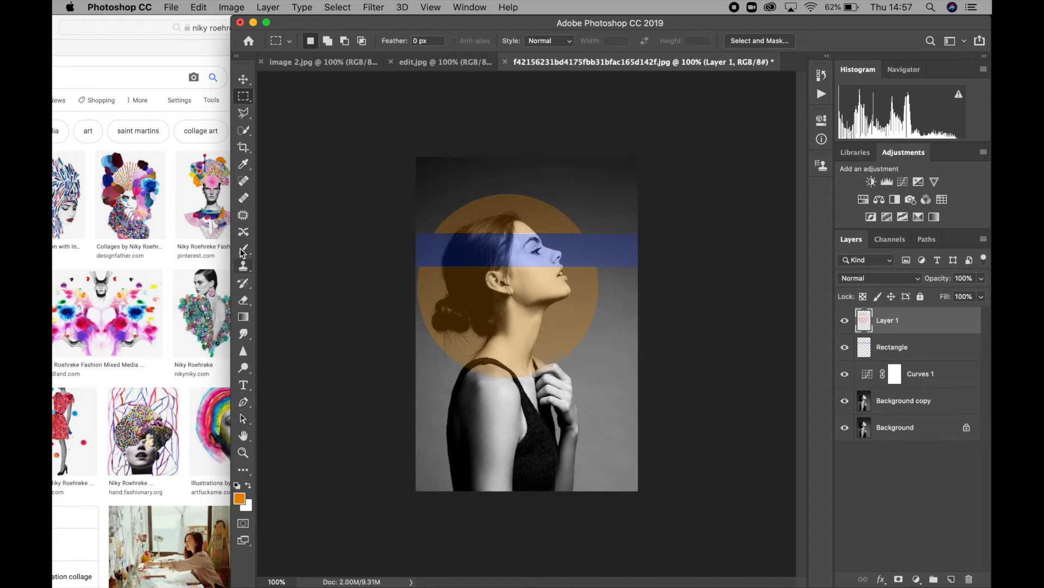
pyautogui.click(244, 115)
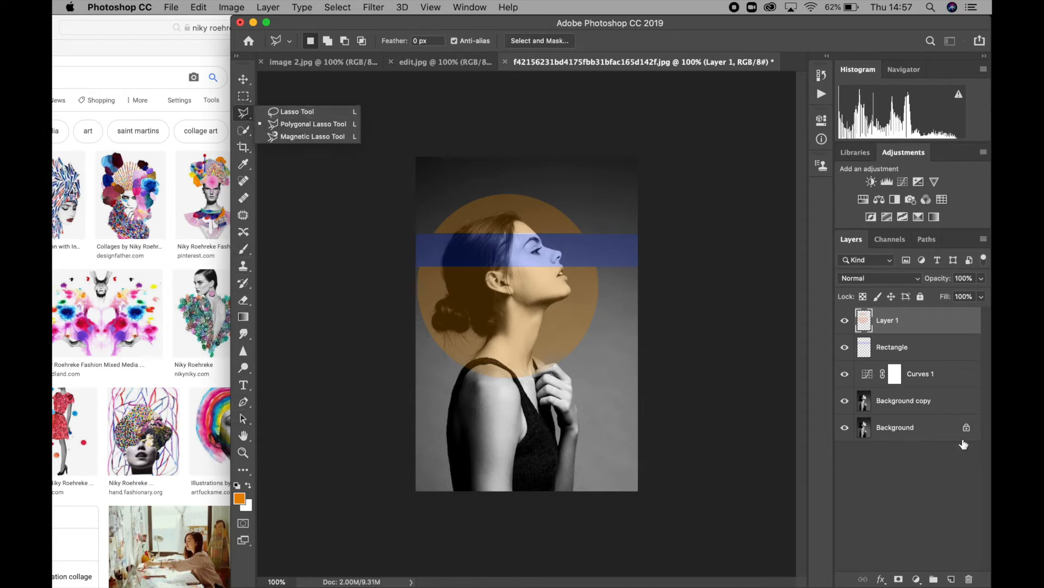
pyautogui.click(951, 579)
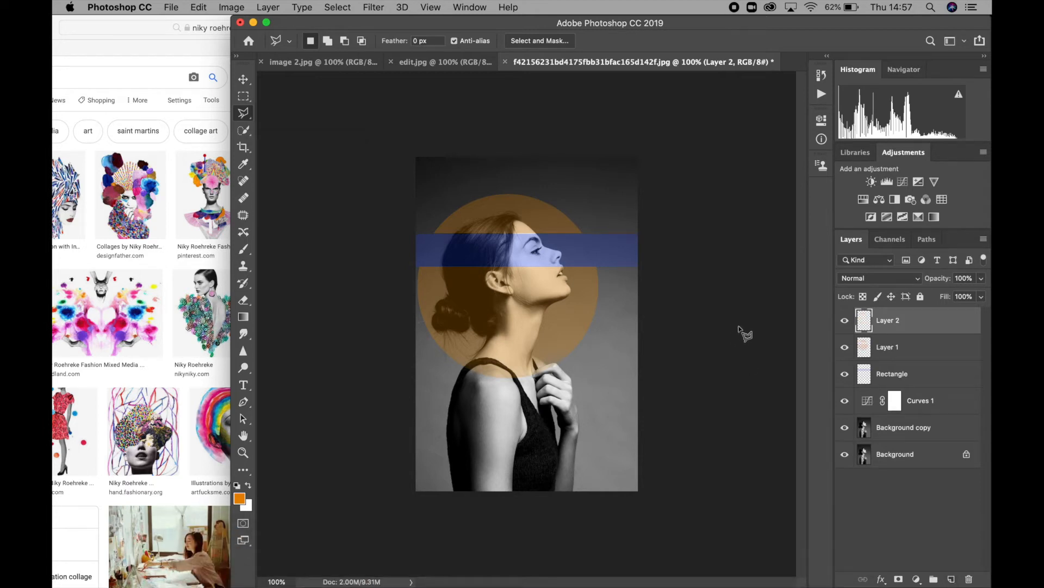
pyautogui.click(892, 349)
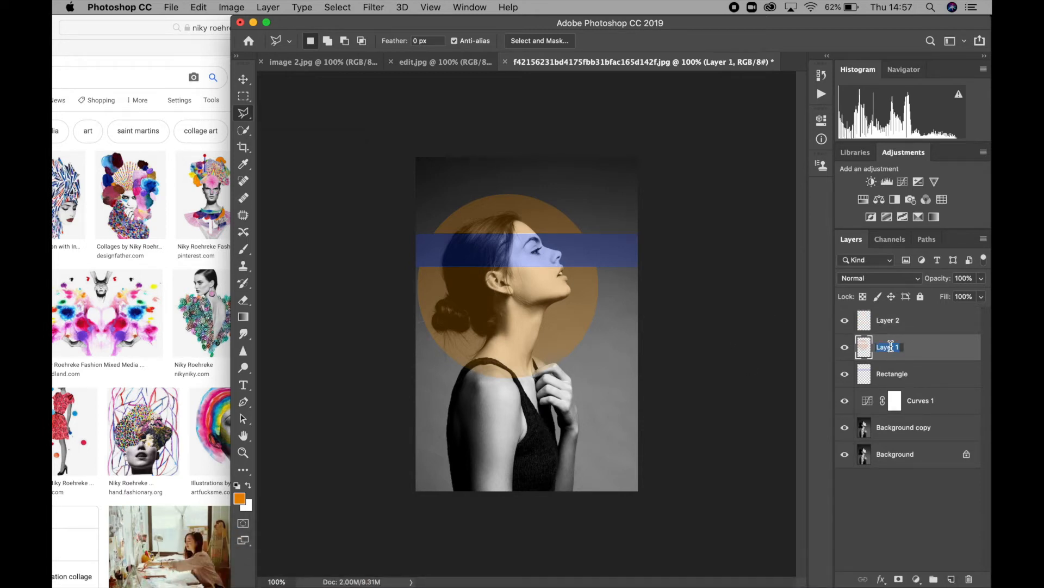
pyautogui.write('Circle')
pyautogui.press('Return')
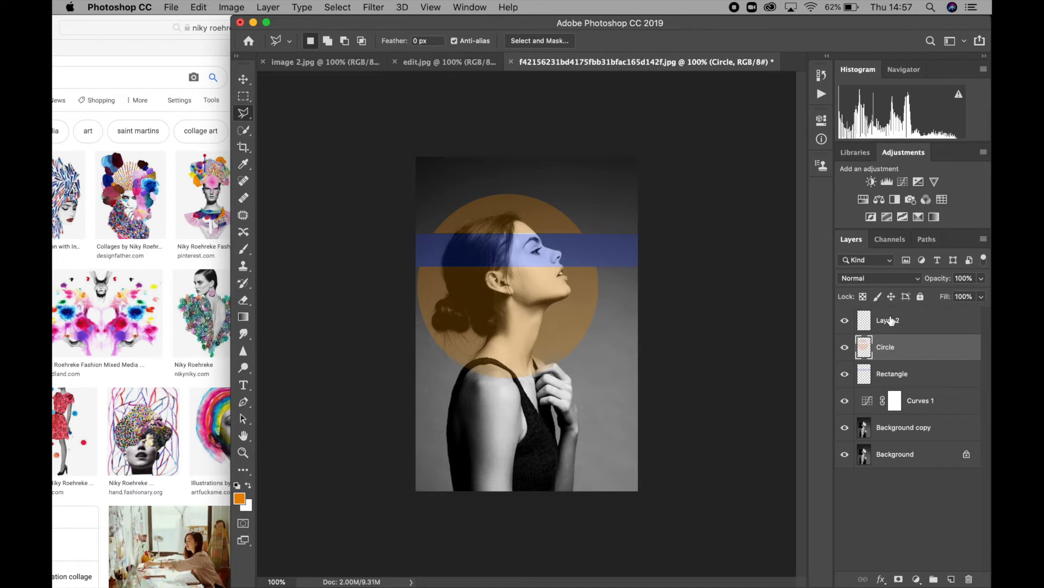
pyautogui.click(890, 324)
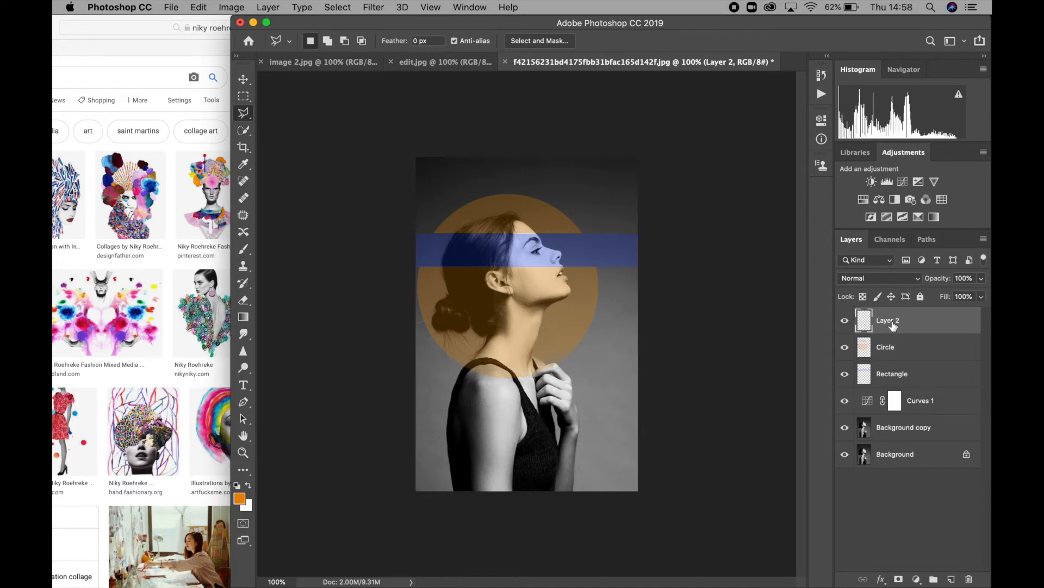
pyautogui.write('Triangle')
pyautogui.press('Return')
pyautogui.click(749, 355)
pyautogui.click(704, 292)
pyautogui.click(723, 346)
pyautogui.click(430, 138)
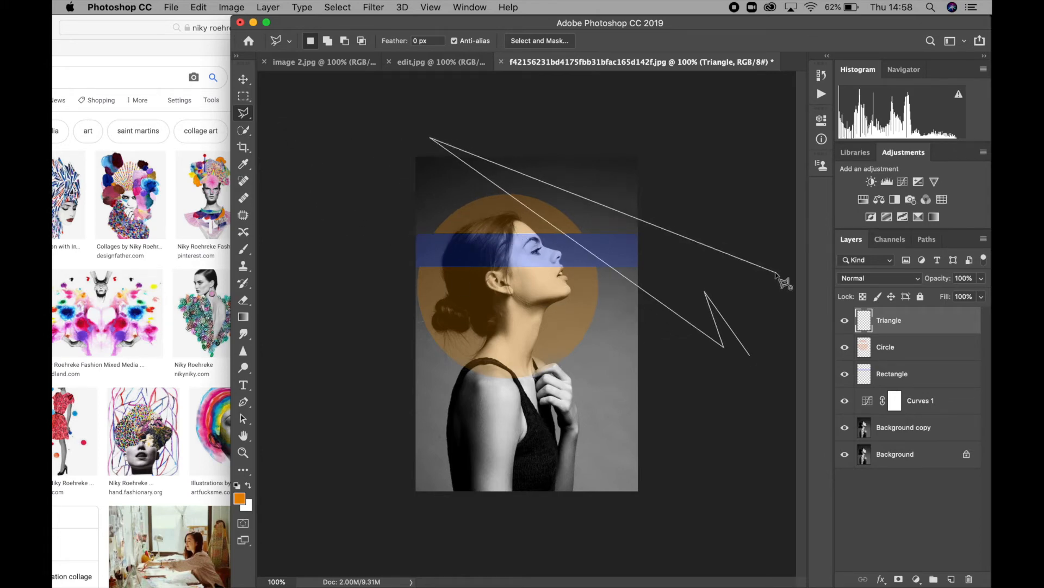
pyautogui.doubleClick(245, 101)
pyautogui.click(596, 201)
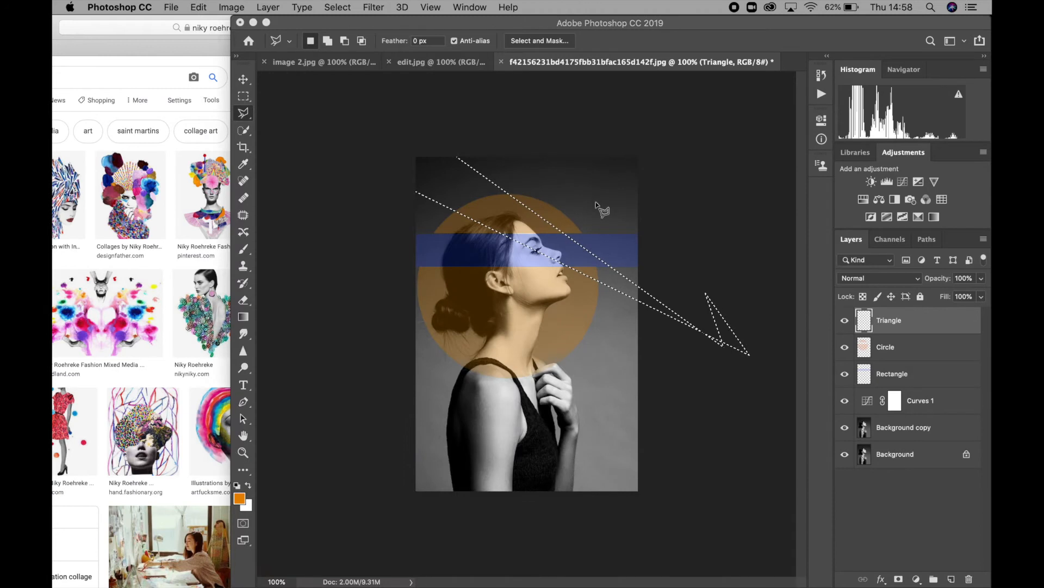
pyautogui.click(243, 96)
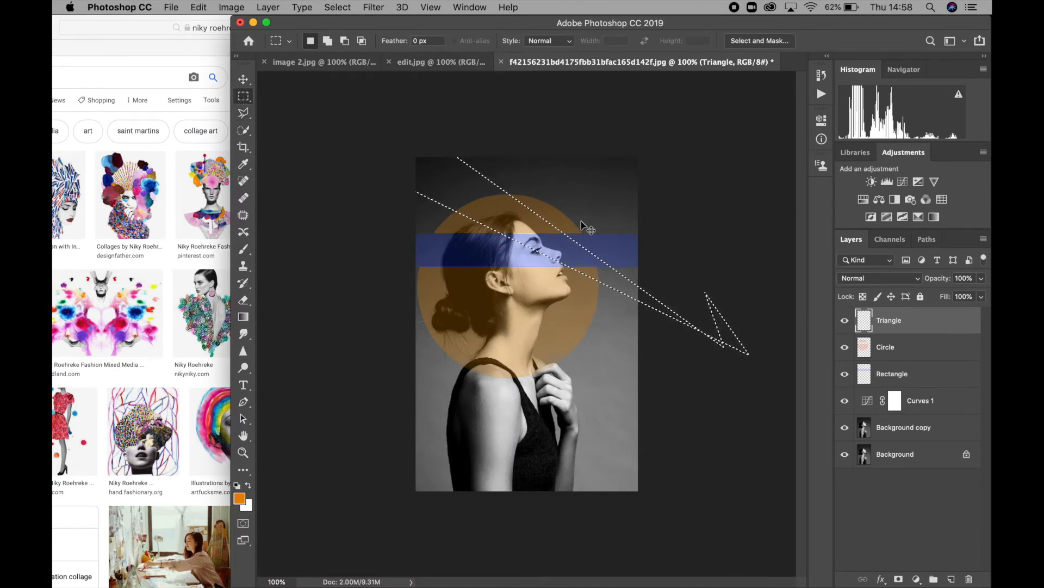
pyautogui.click(582, 222)
# Draw a triangular selection around the hand with the Polygonal Lasso tool, its tip inside the orange circle below the chin.
pyautogui.click(243, 112)
pyautogui.click(245, 114)
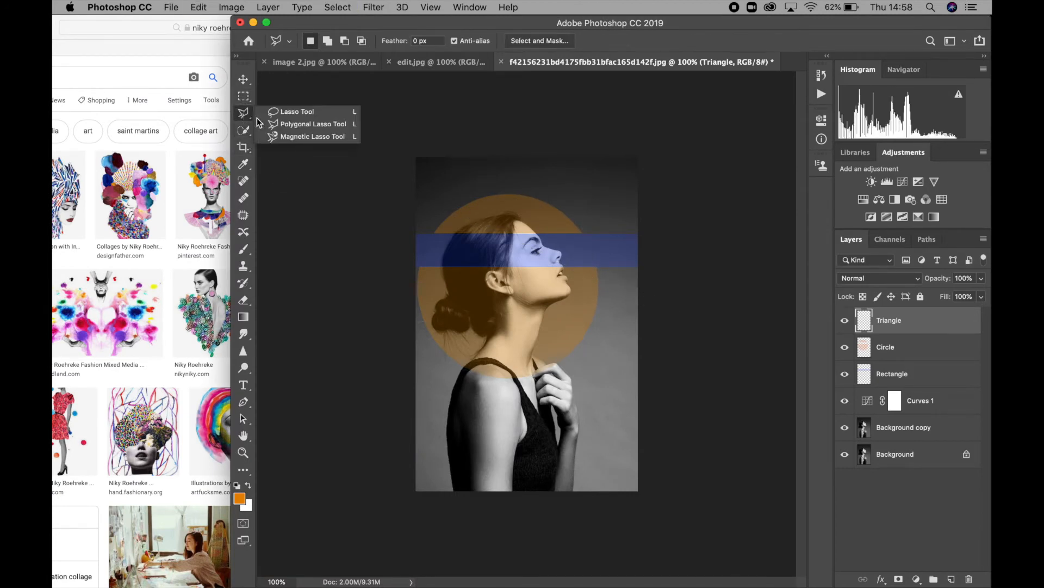
pyautogui.click(288, 126)
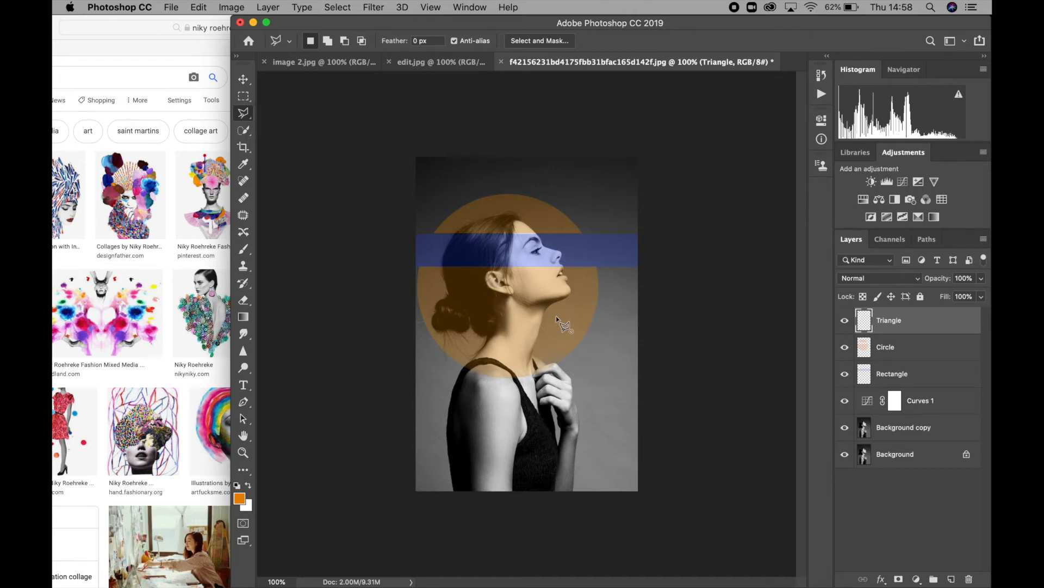
pyautogui.click(513, 408)
pyautogui.click(557, 317)
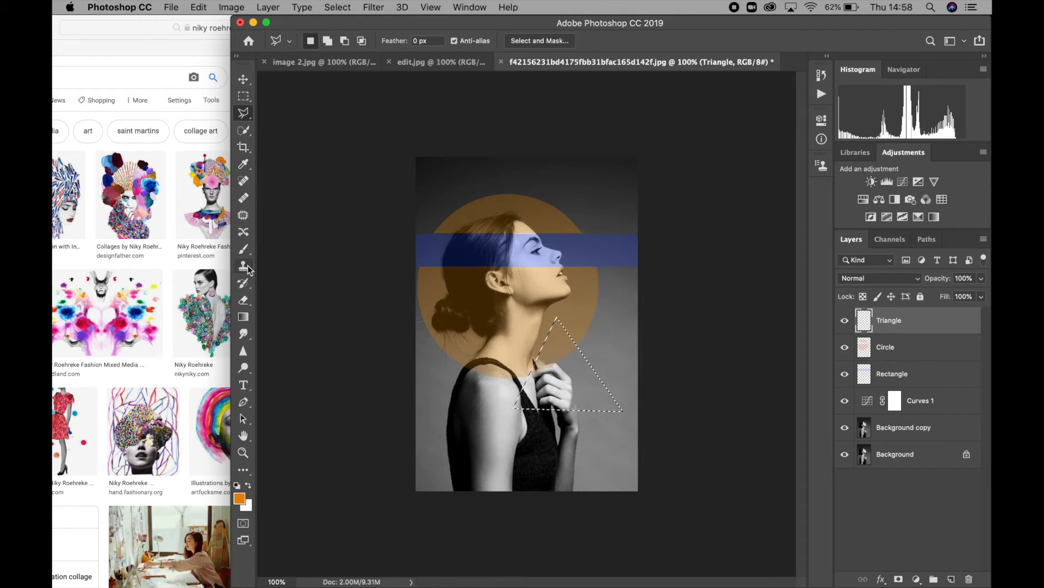
# Set the foreground colour to green 00892a and brush it at 30% opacity over the lower-left part of the triangular selection.
pyautogui.click(240, 496)
pyautogui.click(510, 453)
pyautogui.click(521, 478)
pyautogui.moveTo(564, 352); pyautogui.dragTo(282, 311)
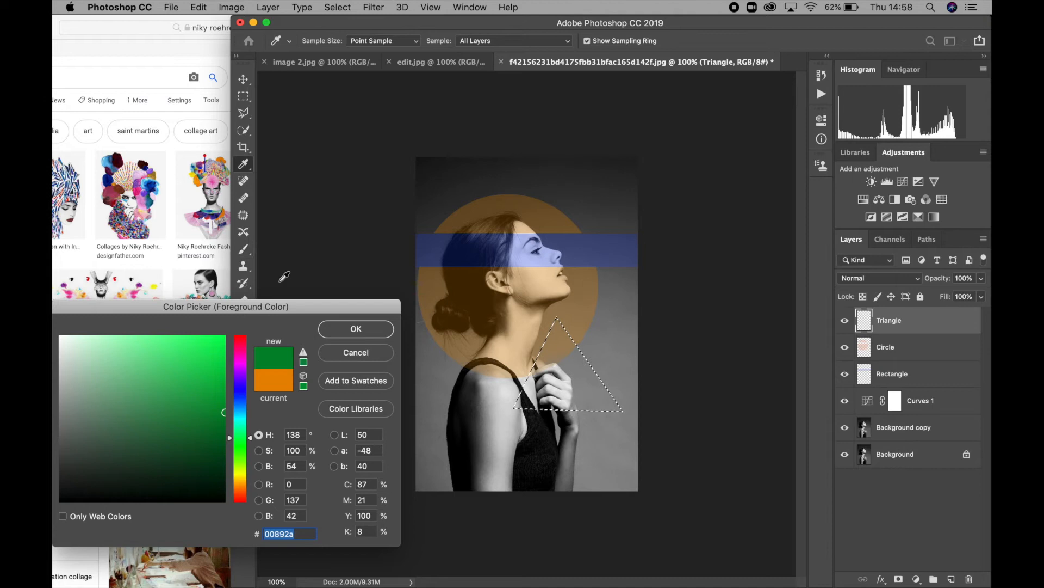
pyautogui.click(372, 327)
pyautogui.click(243, 249)
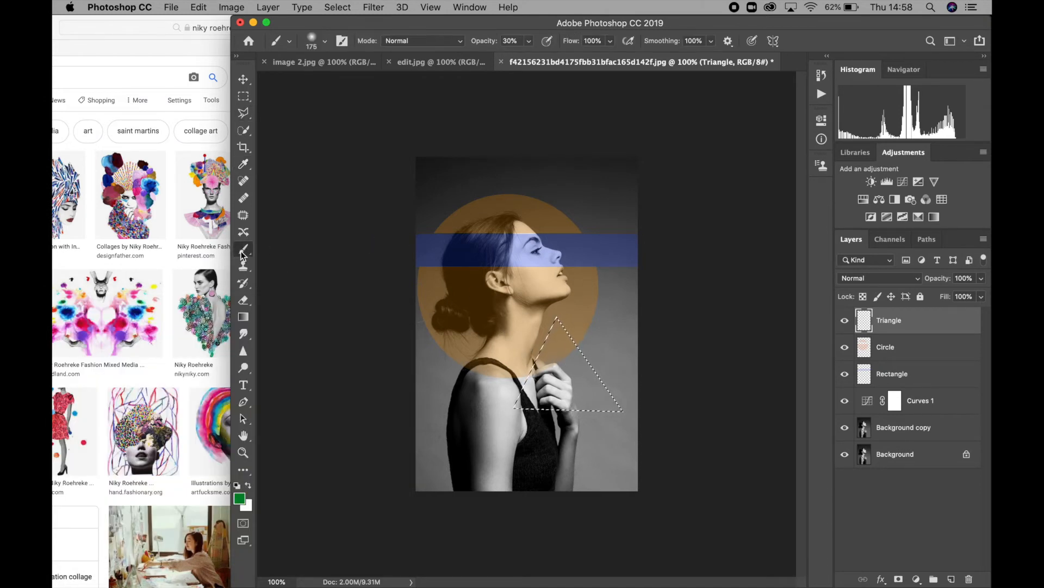
pyautogui.moveTo(525, 375); pyautogui.dragTo(562, 394)
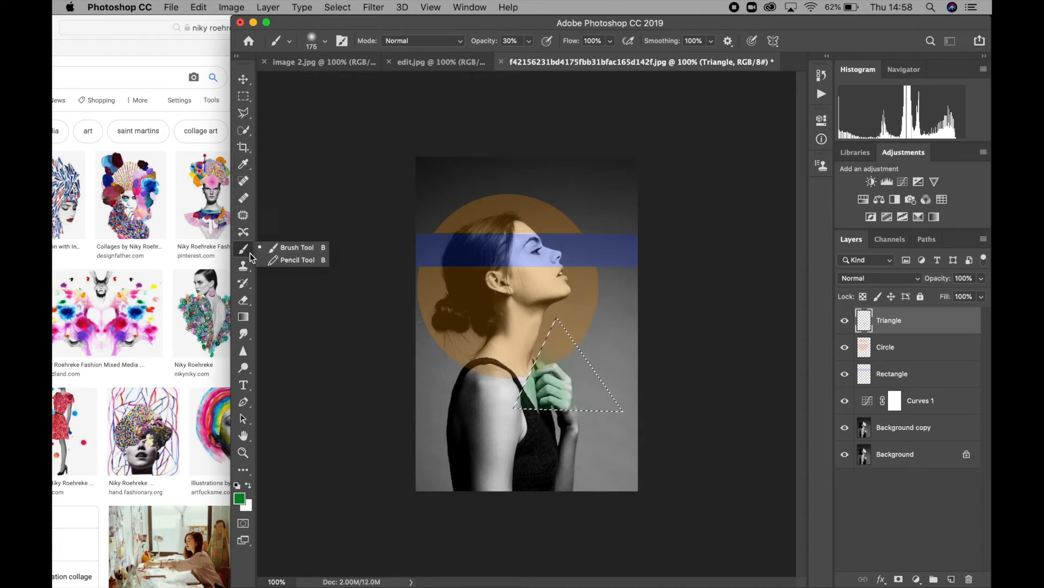
# Change the foreground colour to dark red 89002a and brush it over the rest of the triangular selection.
pyautogui.click(241, 503)
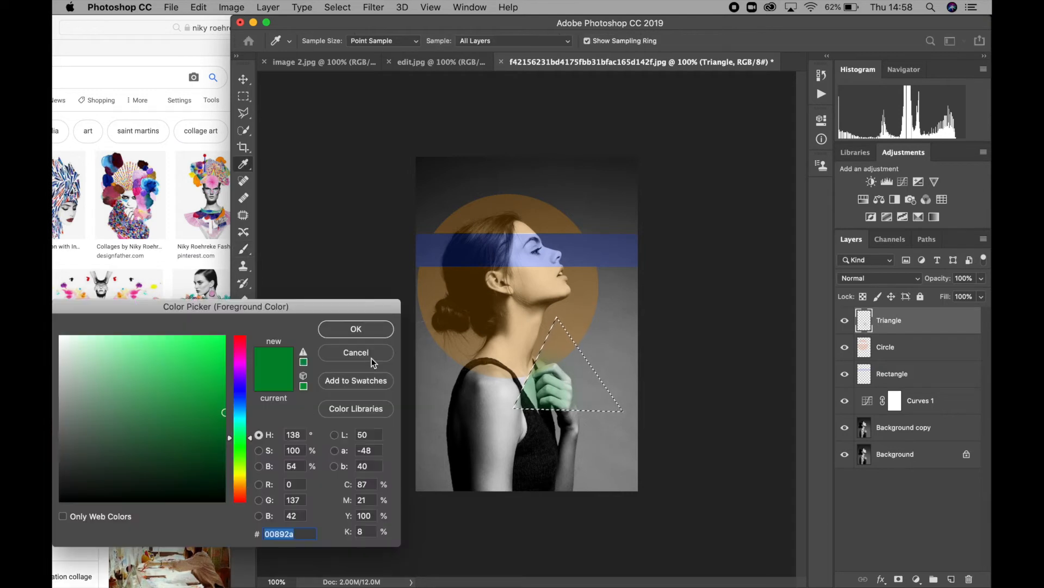
pyautogui.moveTo(247, 397); pyautogui.dragTo(250, 346)
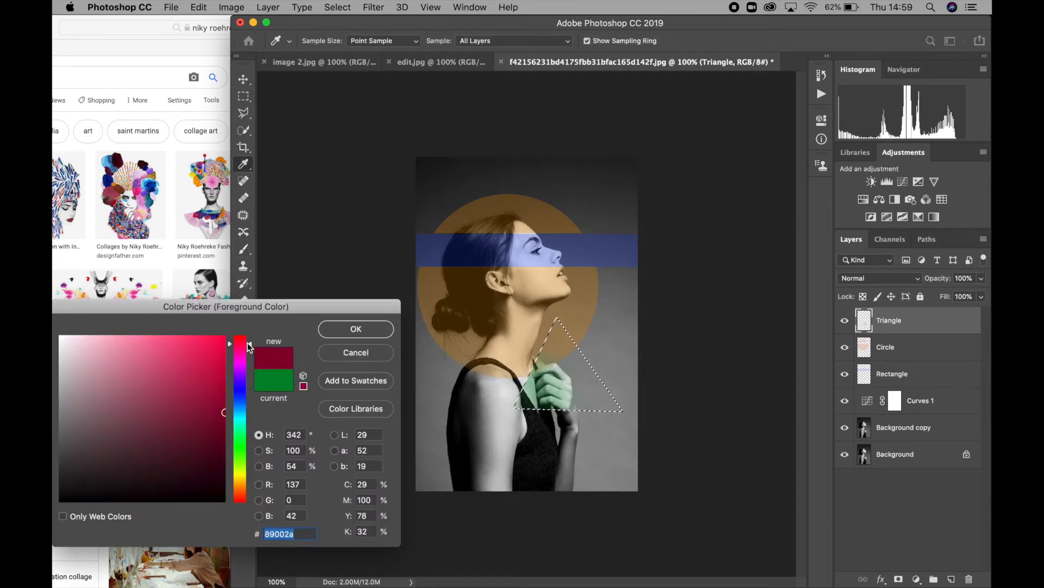
pyautogui.click(361, 332)
pyautogui.moveTo(565, 359); pyautogui.dragTo(606, 402)
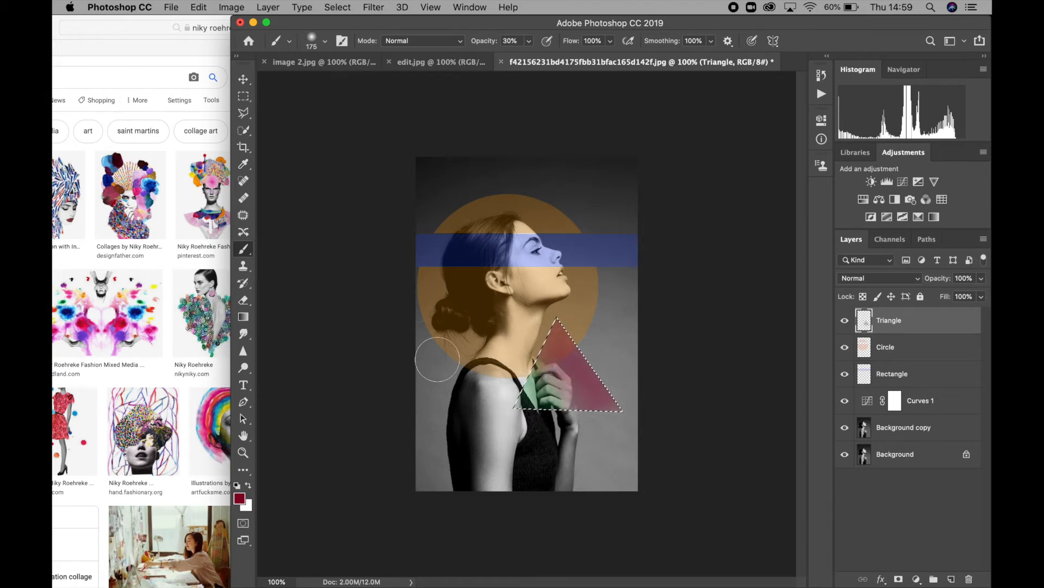
# Move the painted triangle slightly down and to the left, and paste a copy of it onto a new layer.
pyautogui.click(243, 85)
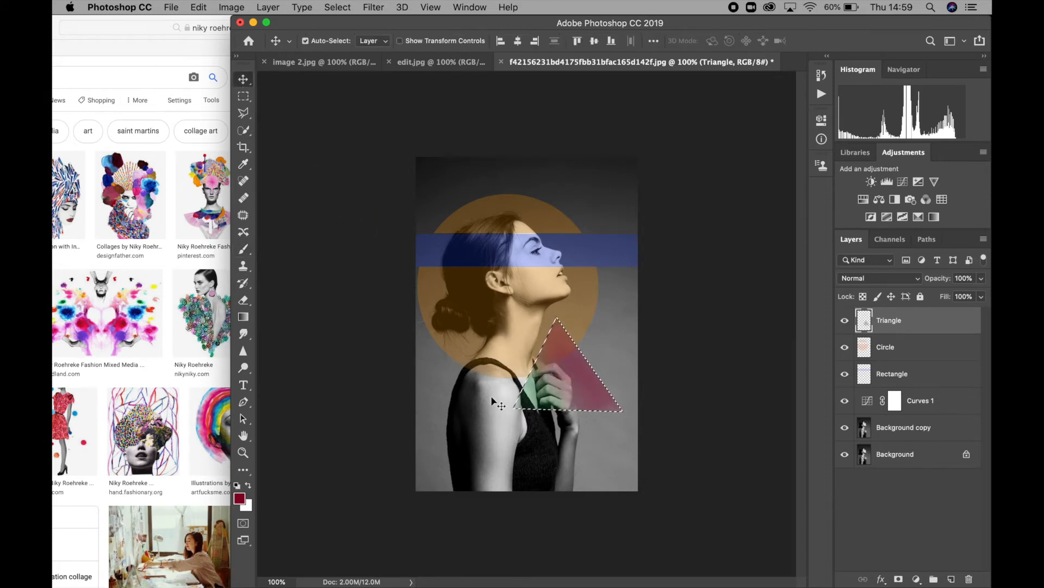
pyautogui.moveTo(562, 378)
pyautogui.mouseDown()
pyautogui.moveTo(517, 331)
pyautogui.moveTo(515, 310)
pyautogui.moveTo(542, 303)
pyautogui.moveTo(531, 279)
pyautogui.moveTo(592, 192)
pyautogui.moveTo(594, 344)
pyautogui.moveTo(568, 421)
pyautogui.moveTo(546, 406)
pyautogui.moveTo(553, 379)
pyautogui.moveTo(548, 390)
pyautogui.moveTo(451, 391)
pyautogui.moveTo(459, 342)
pyautogui.moveTo(551, 393)
pyautogui.mouseUp()
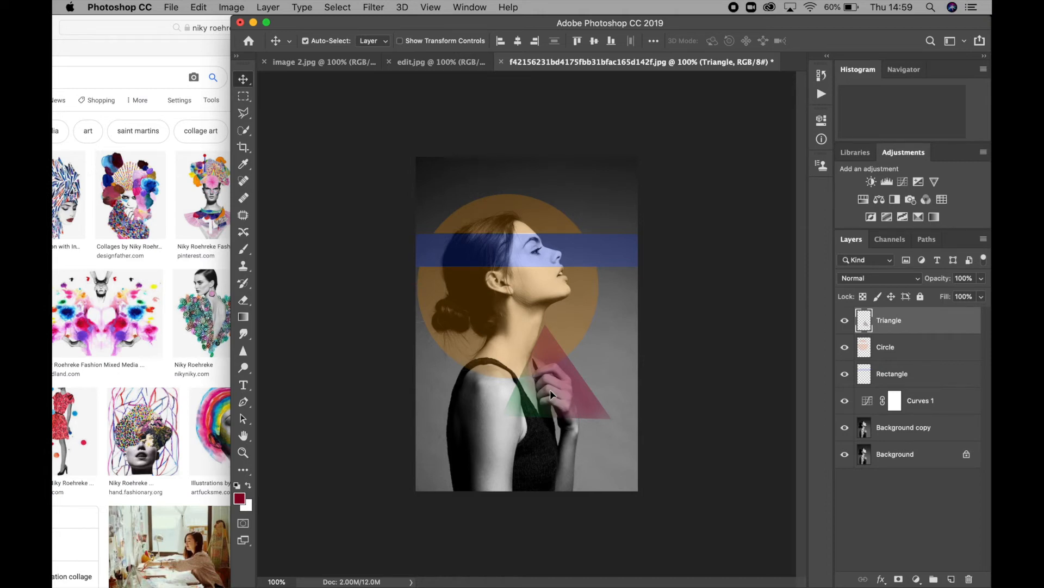
pyautogui.click(201, 7)
pyautogui.click(223, 101)
pyautogui.click(202, 5)
pyautogui.click(212, 125)
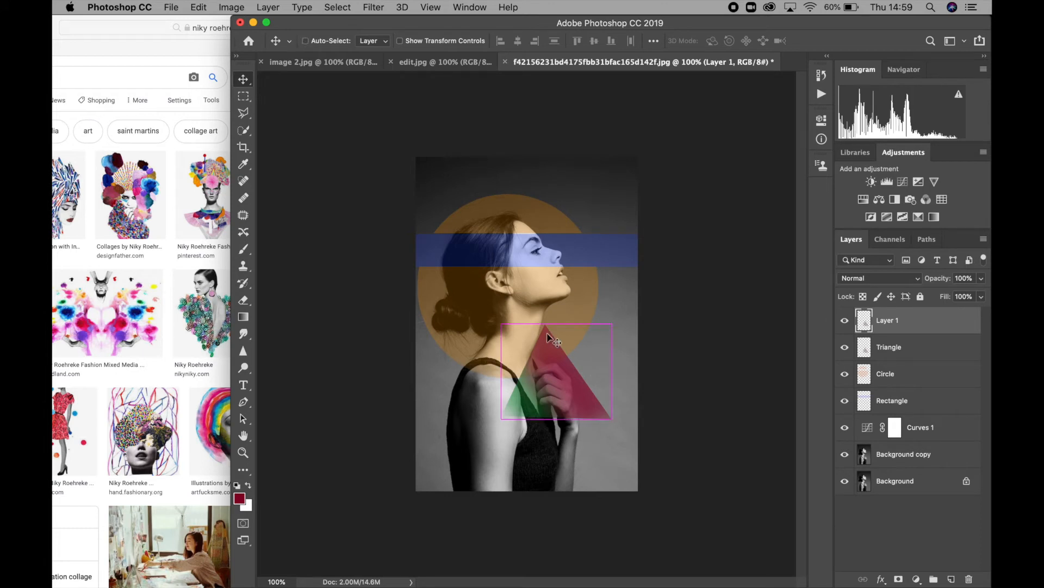
# Move the pasted triangle up over the woman's face and lower its layer opacity to 50%.
pyautogui.moveTo(520, 351); pyautogui.dragTo(522, 264)
pyautogui.click(726, 330)
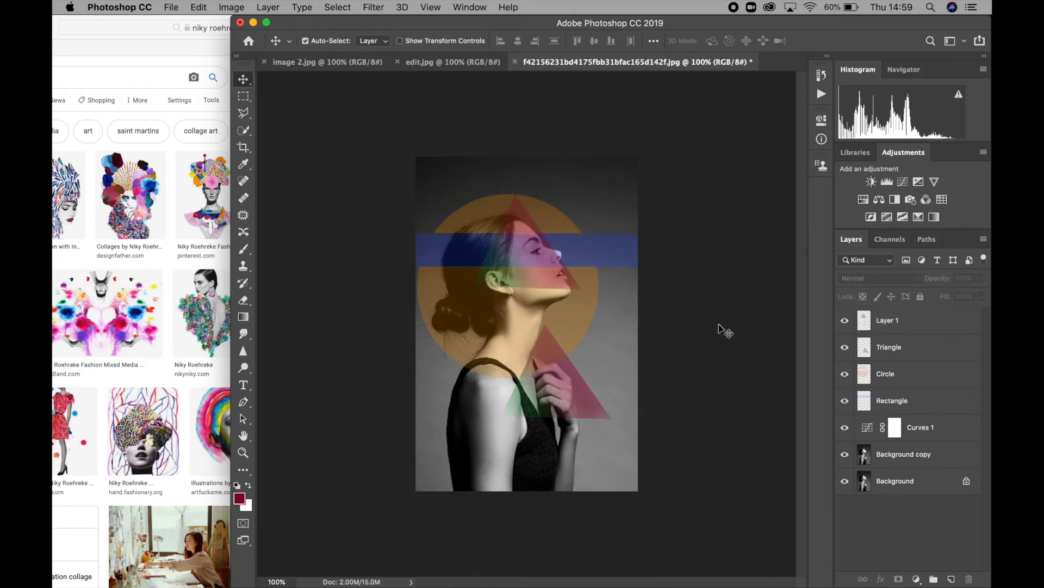
pyautogui.click(561, 276)
pyautogui.click(981, 279)
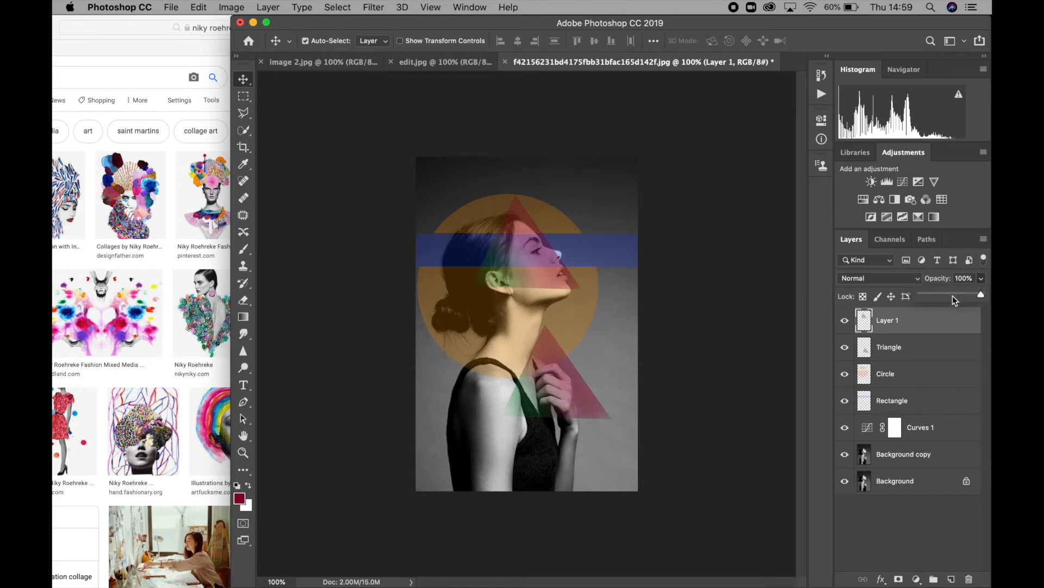
pyautogui.click(952, 296)
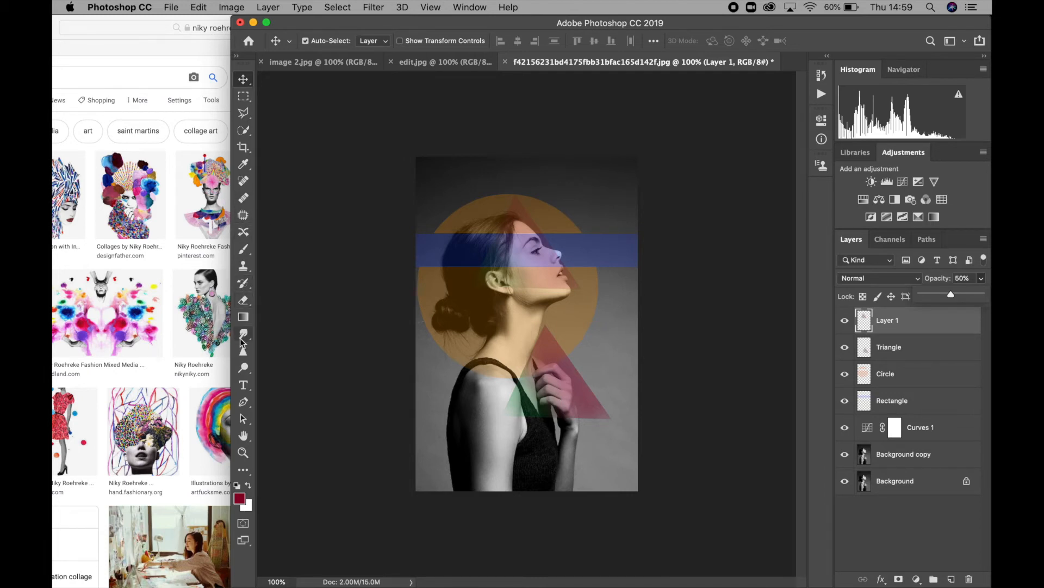
# Activate the Custom Shape tool and add a new empty layer on top of the stack.
pyautogui.click(241, 472)
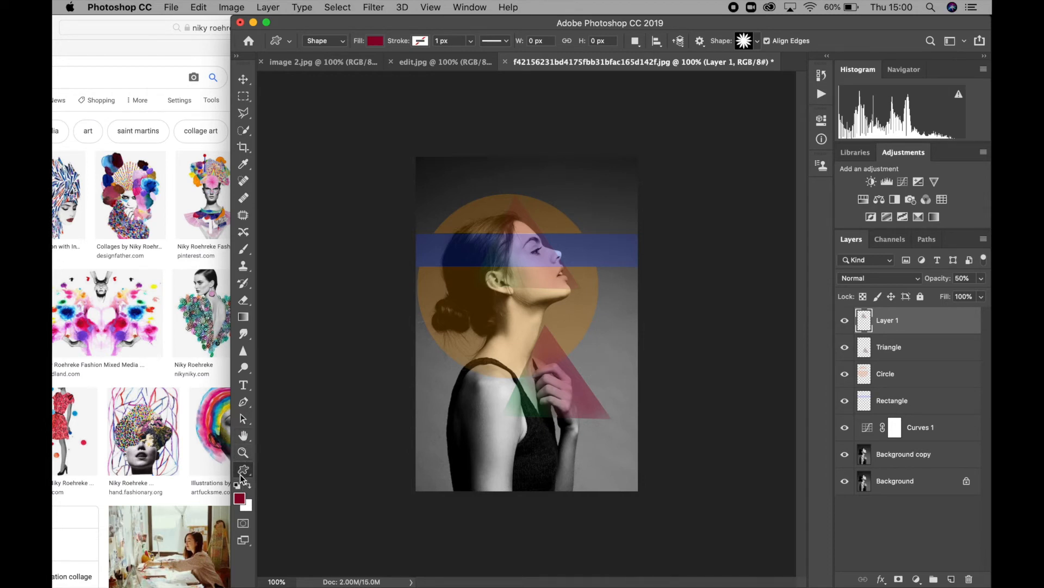
pyautogui.click(241, 476)
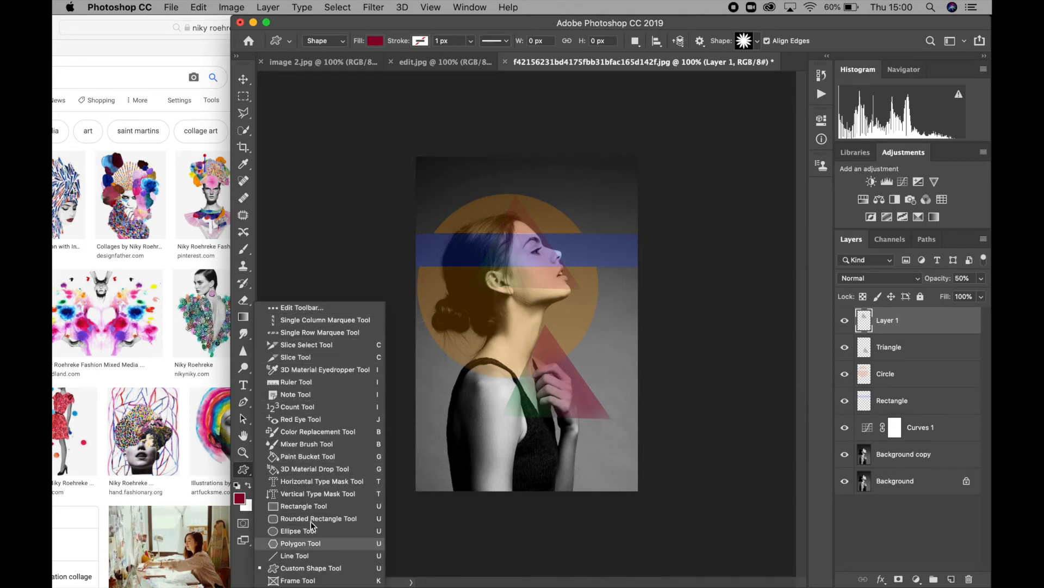
pyautogui.click(308, 569)
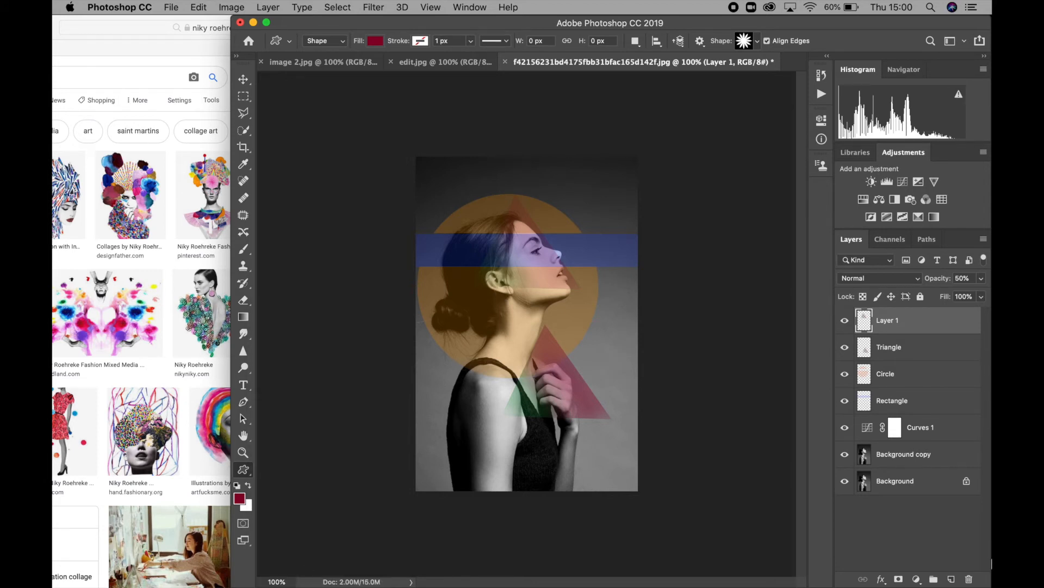
pyautogui.click(952, 579)
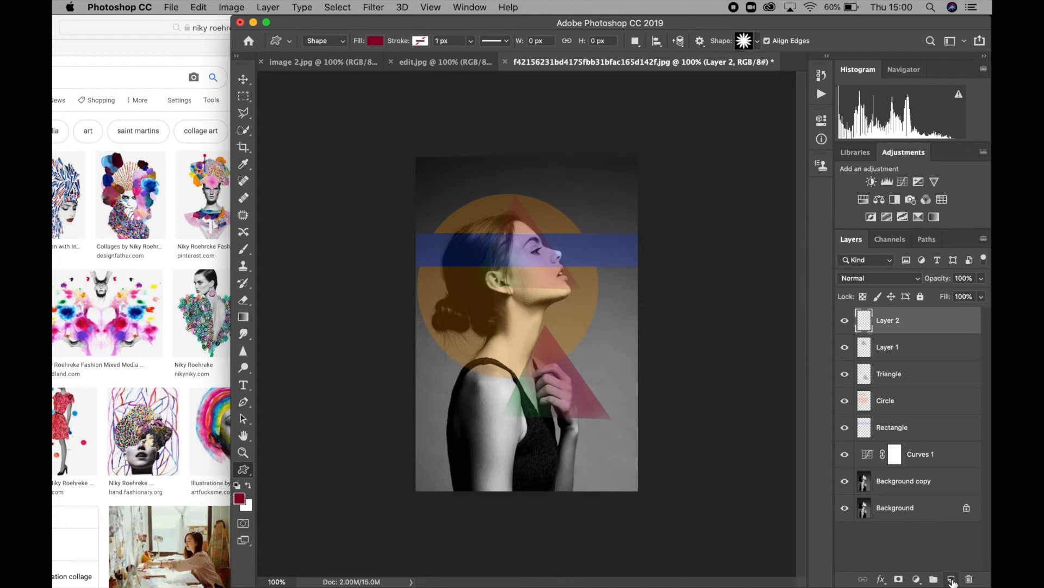
# Rename the face triangle's layer, Layer 1, as Triangle.
pyautogui.click(887, 352)
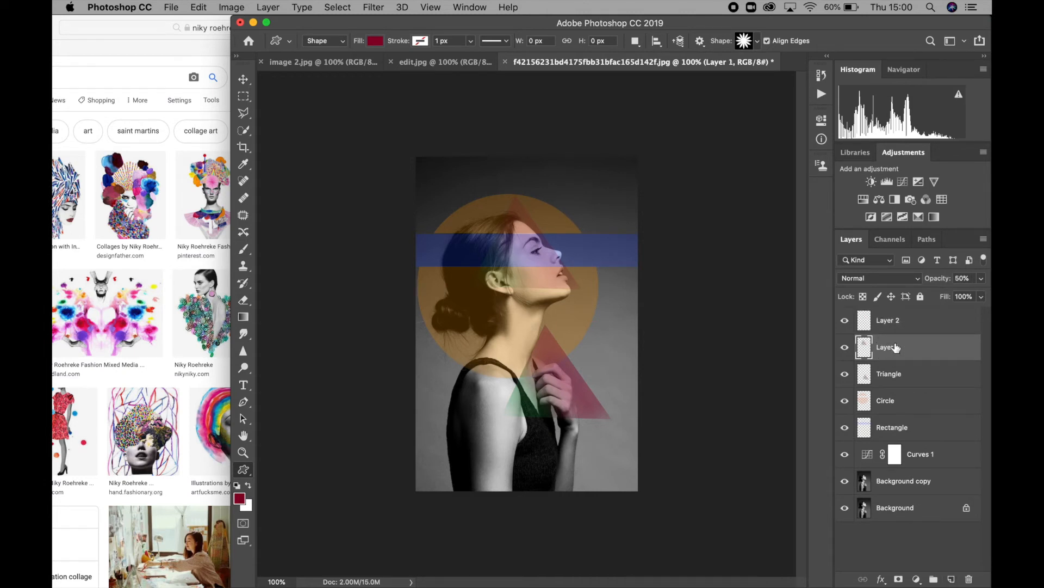
pyautogui.doubleClick(891, 347)
pyautogui.write('Triangle')
pyautogui.press('Return')
pyautogui.click(786, 355)
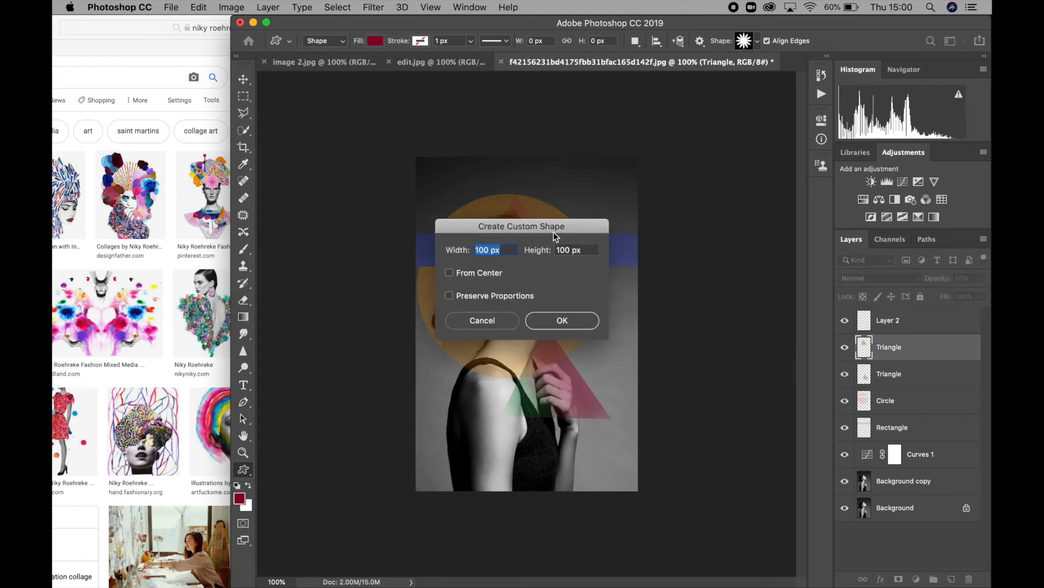
pyautogui.click(515, 320)
# Draw a Flower 5 custom shape about 299 by 258 px over the woman's hair.
pyautogui.click(757, 42)
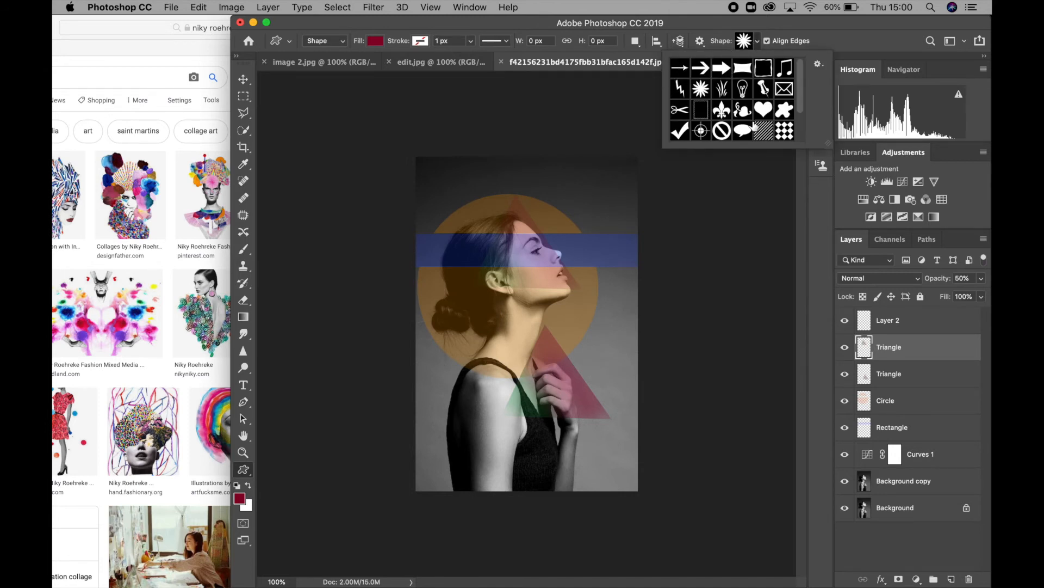
pyautogui.scroll(-2, 750, 120)
pyautogui.scroll(3, 751, 120)
pyautogui.scroll(-3, 750, 120)
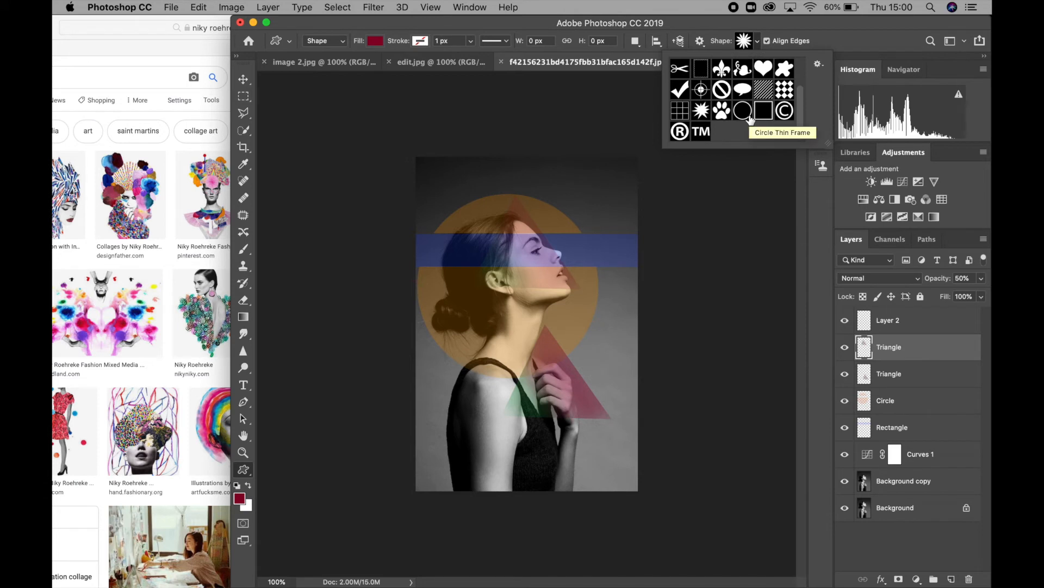
pyautogui.scroll(2, 751, 120)
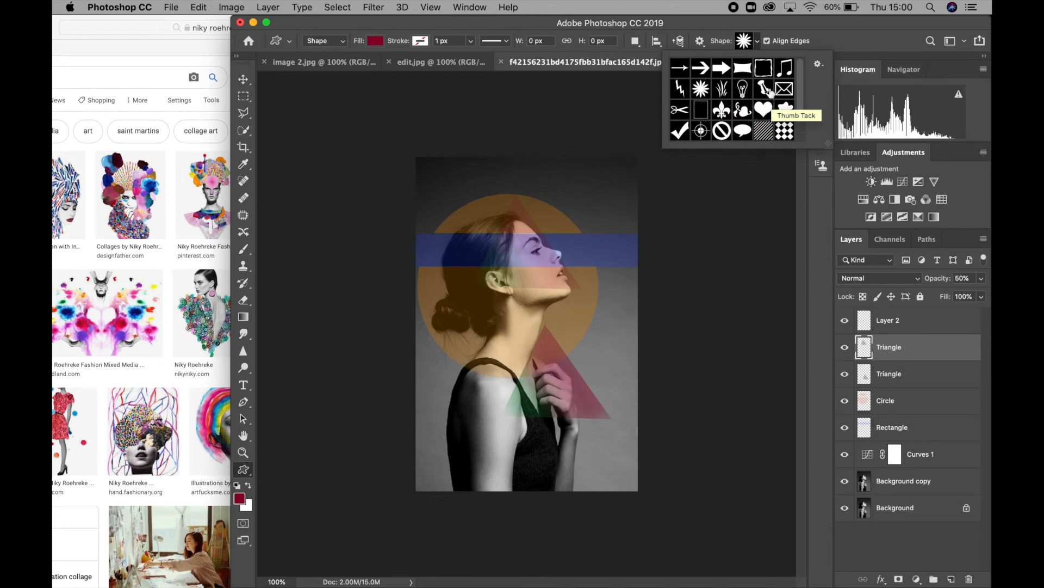
pyautogui.scroll(-2, 762, 108)
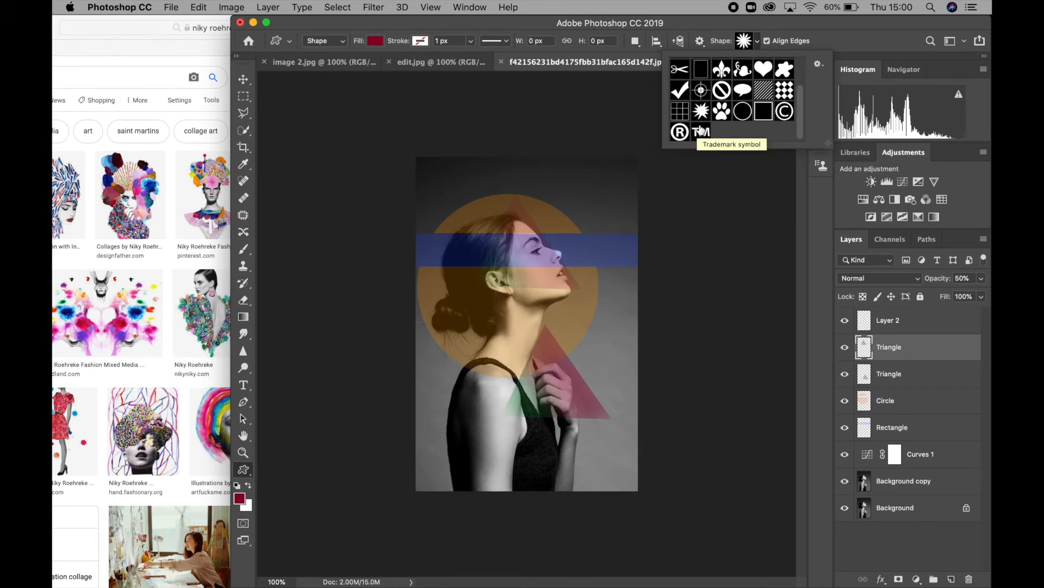
pyautogui.scroll(1, 750, 132)
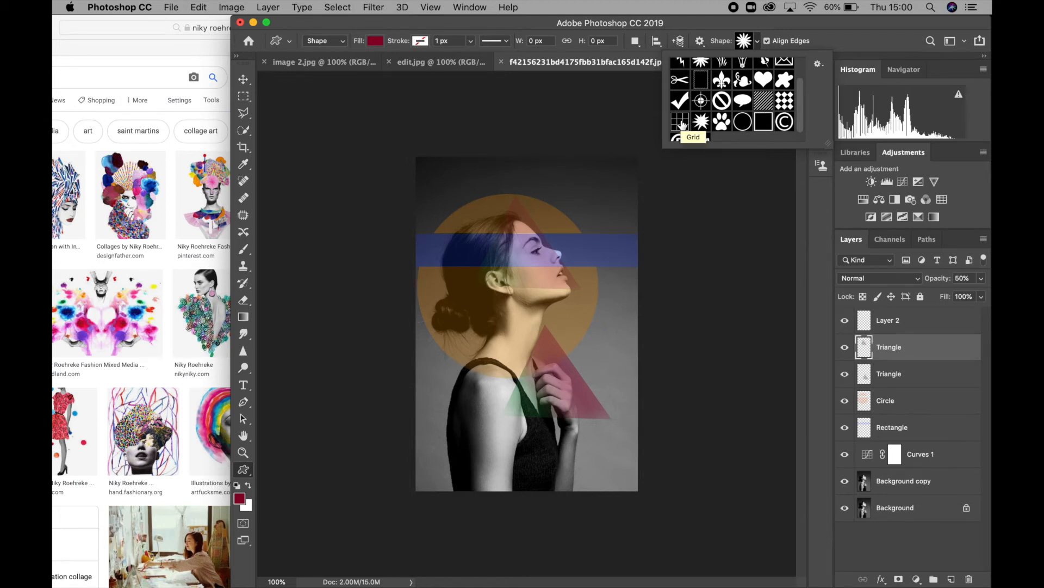
pyautogui.scroll(-2, 682, 124)
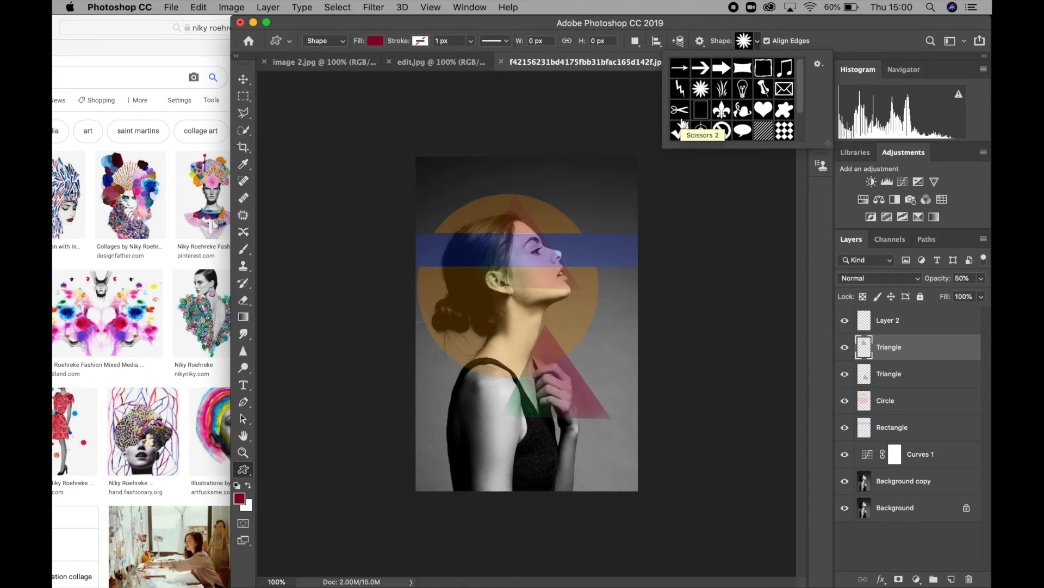
pyautogui.scroll(2, 715, 103)
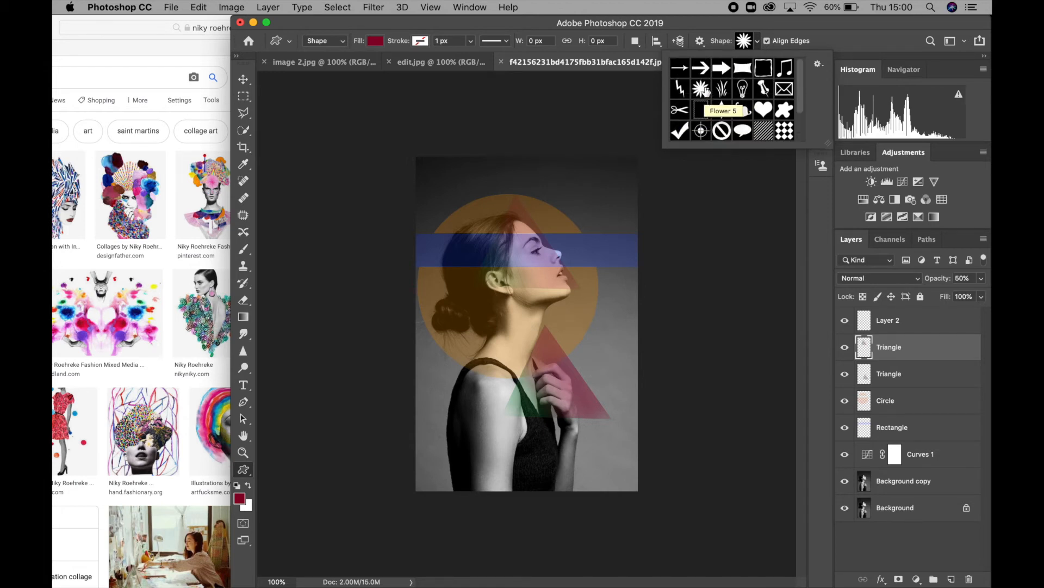
pyautogui.click(704, 92)
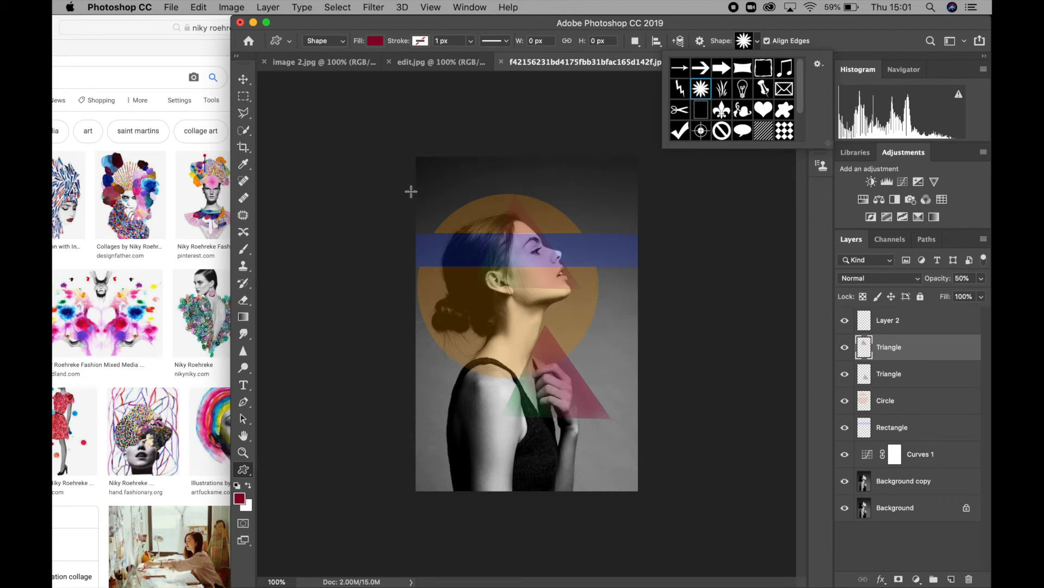
pyautogui.moveTo(424, 193); pyautogui.dragTo(522, 277)
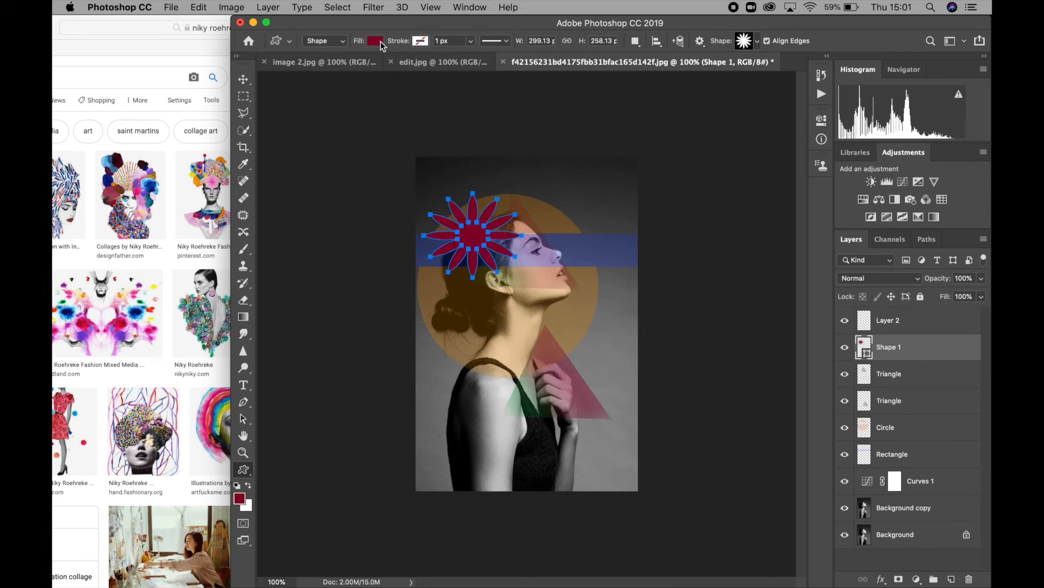
# Change the flower shape's fill colour to light green.
pyautogui.click(375, 42)
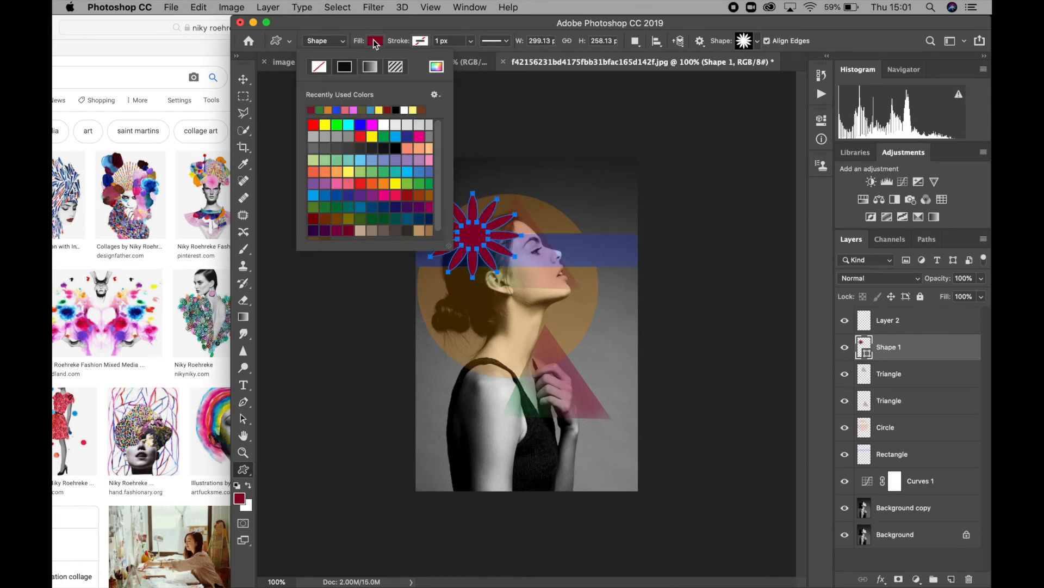
pyautogui.scroll(-1, 373, 187)
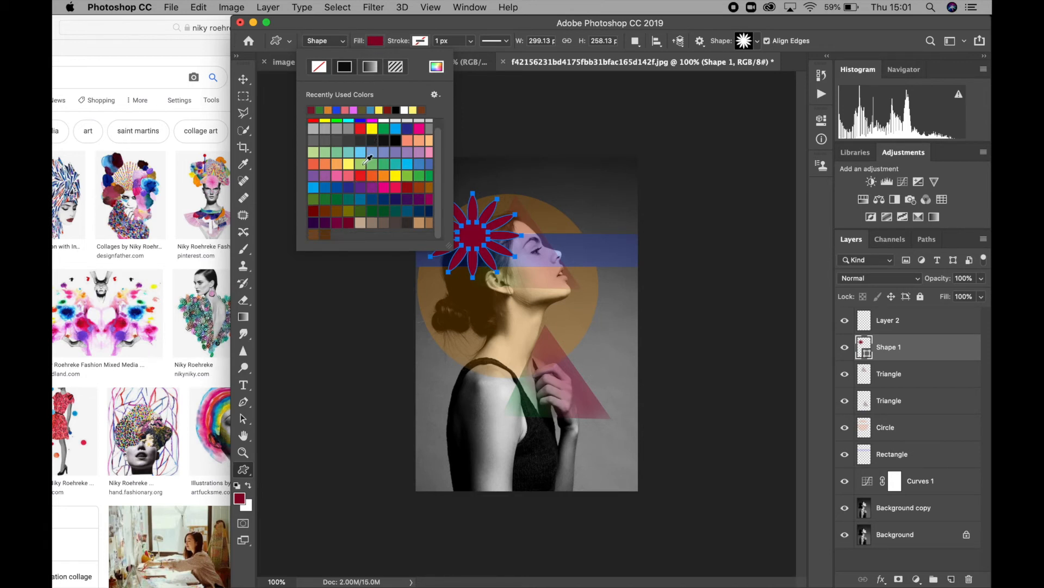
pyautogui.click(361, 163)
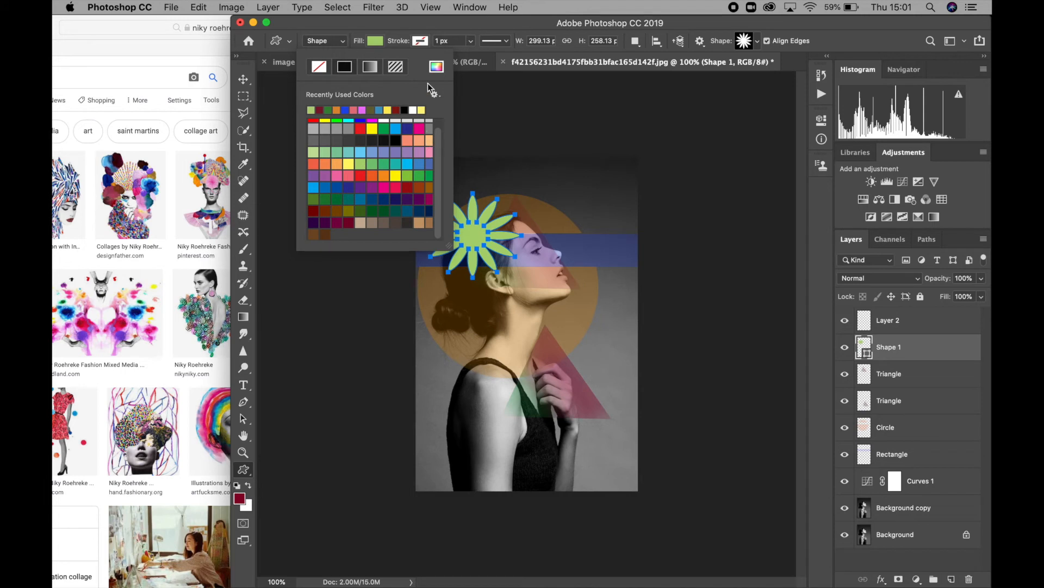
pyautogui.click(380, 38)
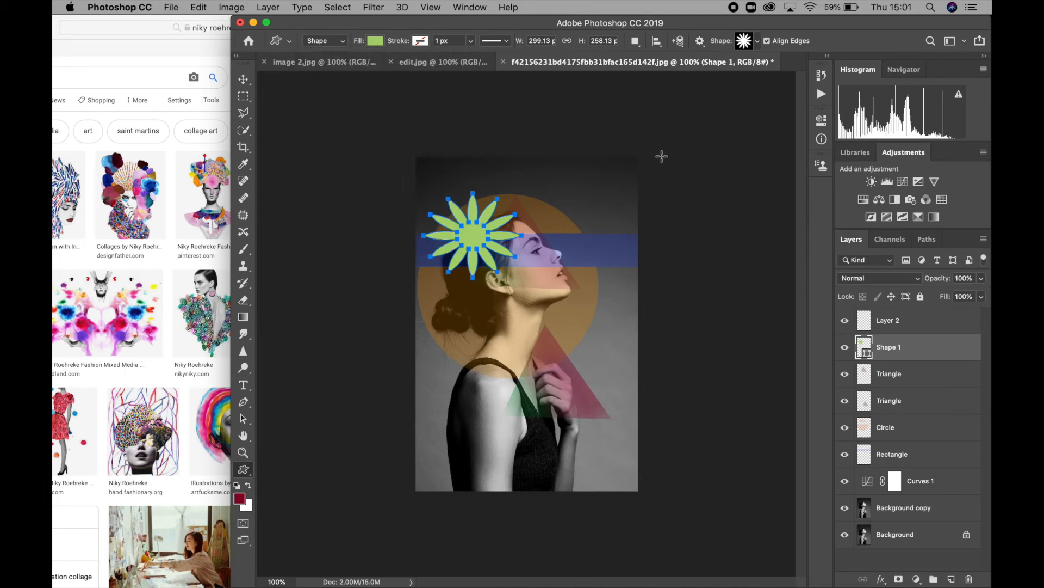
pyautogui.press('Return')
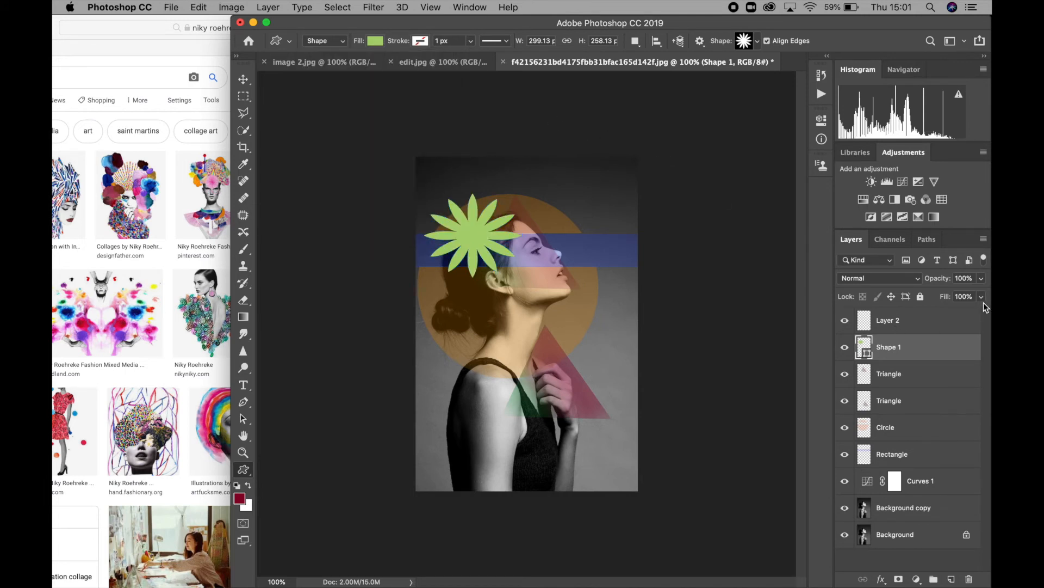
# Lower the flower layer's opacity to 18% and move the flower slightly down and to the left.
pyautogui.click(980, 278)
pyautogui.moveTo(948, 293); pyautogui.dragTo(943, 296)
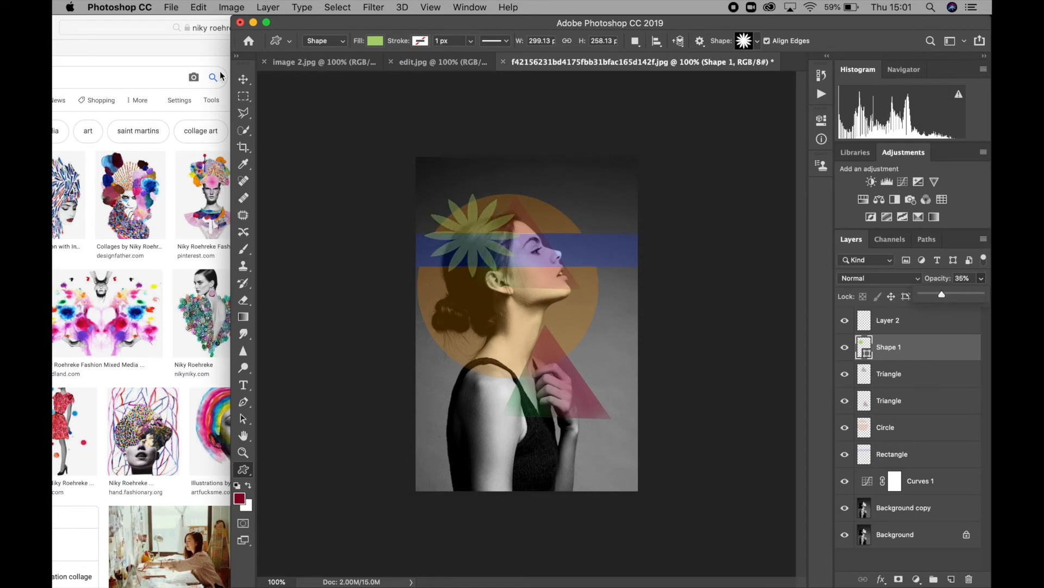
pyautogui.moveTo(924, 295); pyautogui.dragTo(932, 296)
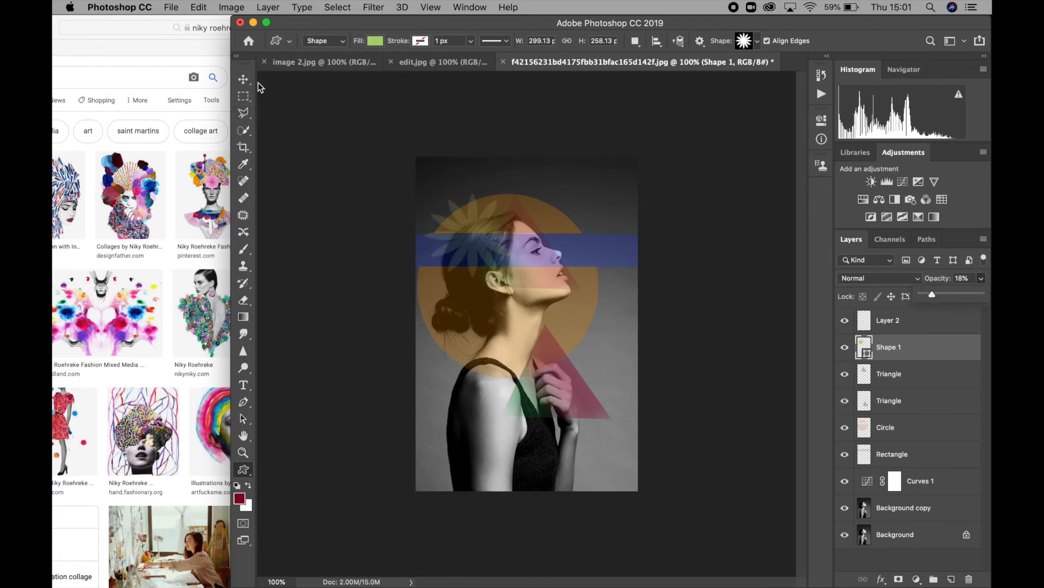
pyautogui.click(239, 81)
pyautogui.moveTo(486, 233)
pyautogui.mouseDown()
pyautogui.moveTo(471, 228)
pyautogui.moveTo(473, 245)
pyautogui.mouseUp()
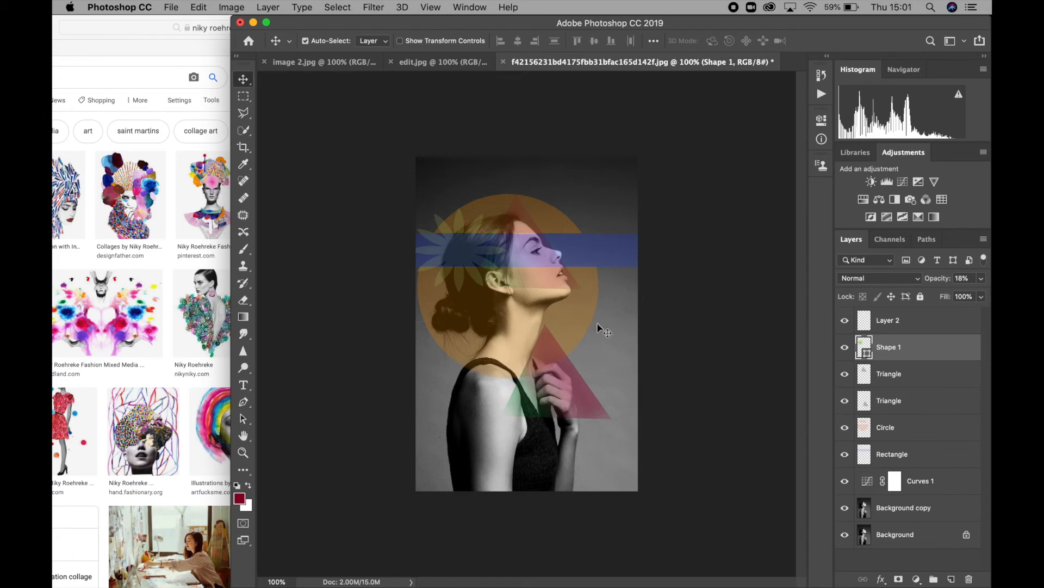
pyautogui.doubleClick(919, 347)
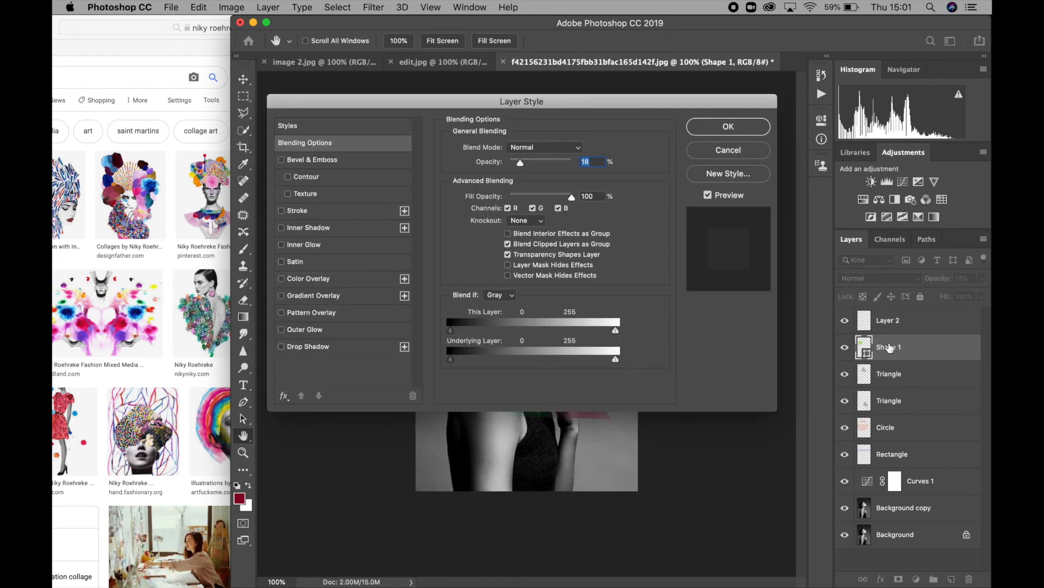
pyautogui.click(741, 170)
pyautogui.click(673, 292)
pyautogui.click(727, 148)
# Rename the flower shape's layer, Shape 1, as Flower.
pyautogui.doubleClick(887, 347)
pyautogui.write('Flower')
pyautogui.press('Return')
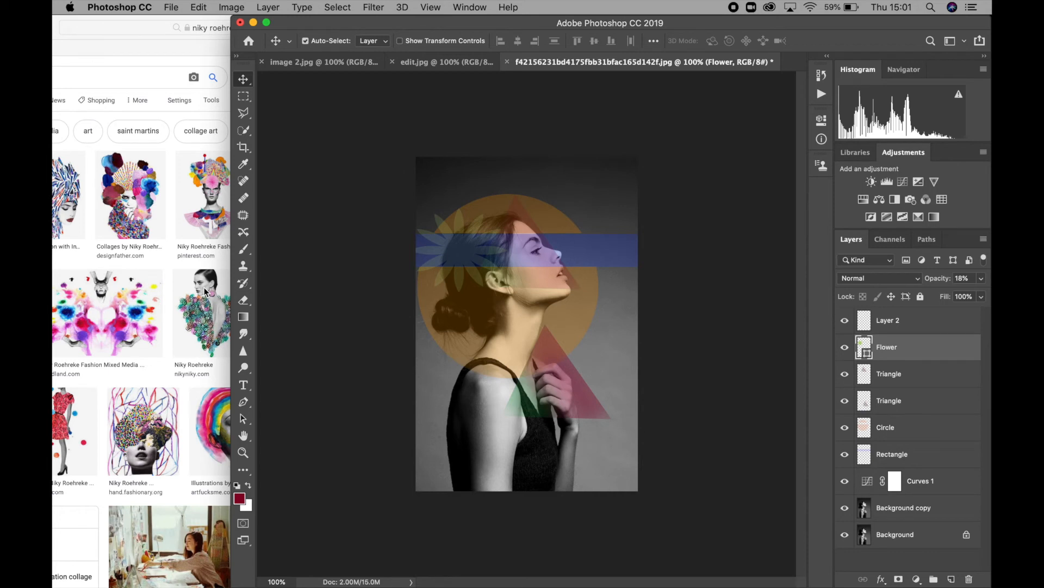
# Look at the example collages image 2.jpg and edit.jpg, and return to the portrait document.
pyautogui.click(341, 60)
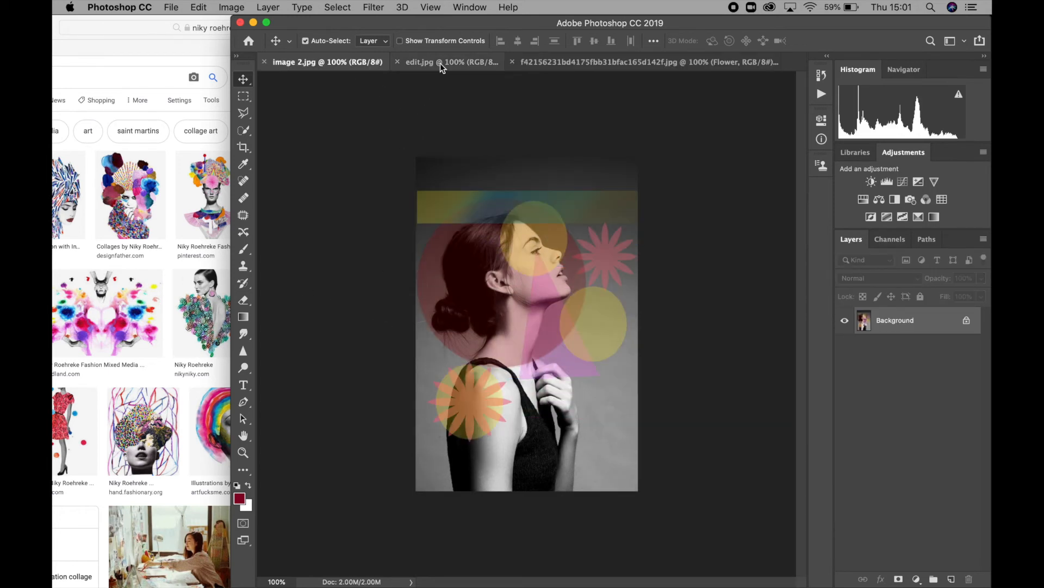
pyautogui.click(440, 63)
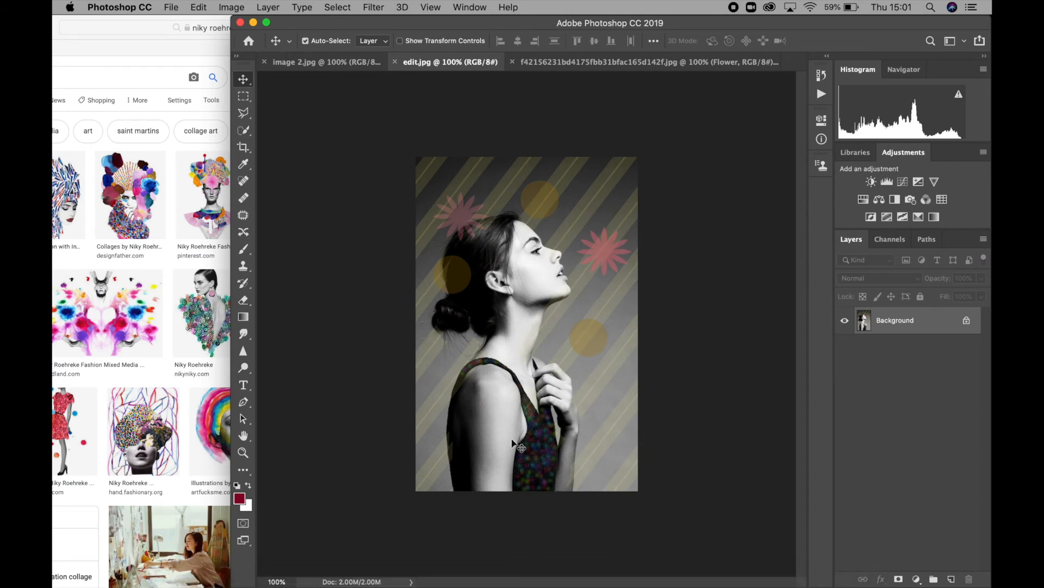
pyautogui.click(699, 62)
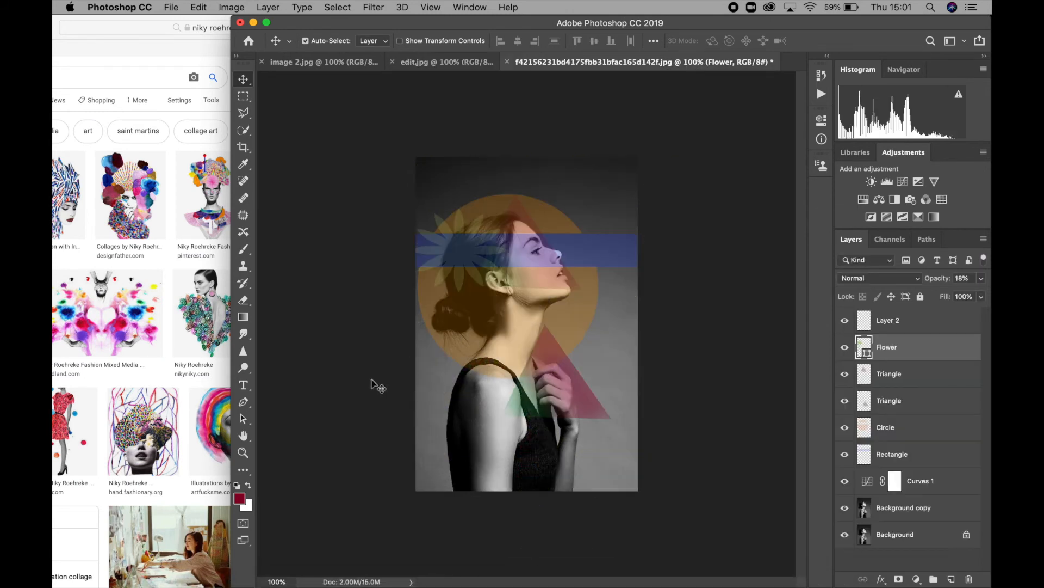
# Activate the Brush tool and examine the woman's black knitted top close up.
pyautogui.click(243, 249)
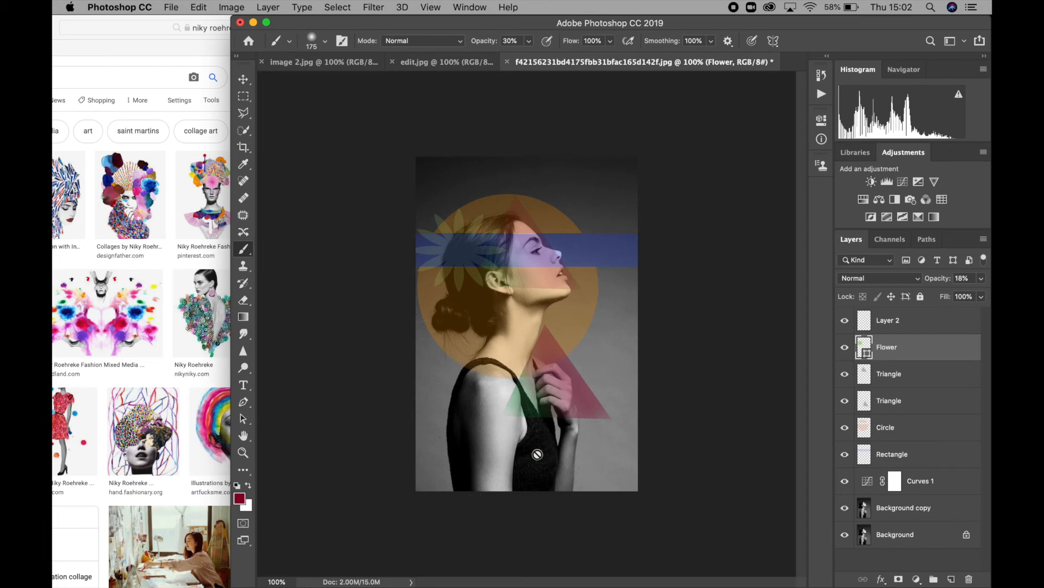
pyautogui.press('super+equal')
pyautogui.press('super+equal')
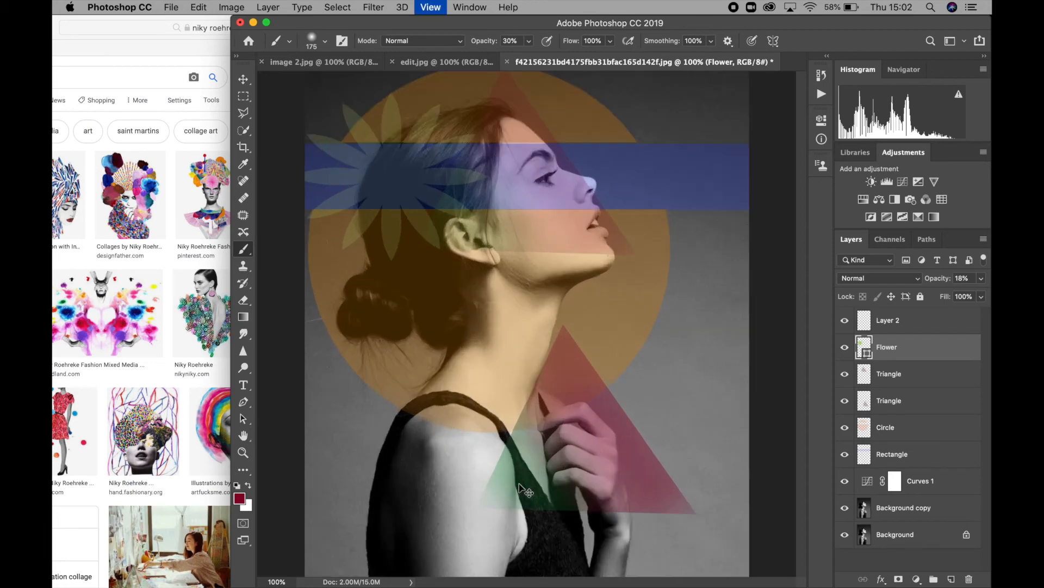
pyautogui.press('super+equal')
pyautogui.scroll(-10, 519, 487)
pyautogui.scroll(3, 519, 487)
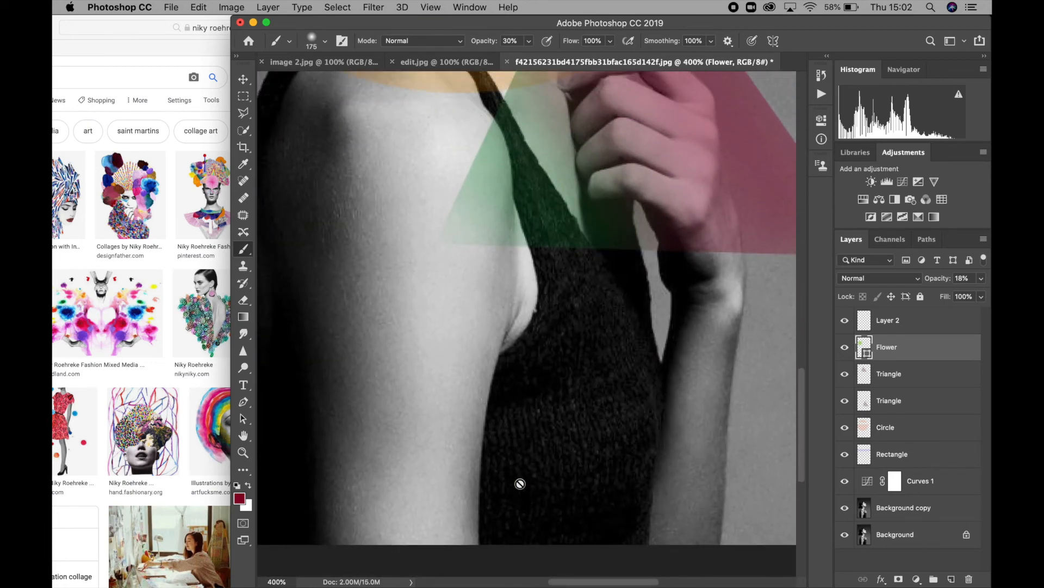
pyautogui.press('super+minus')
pyautogui.press('super+minus')
pyautogui.press('super+minus')
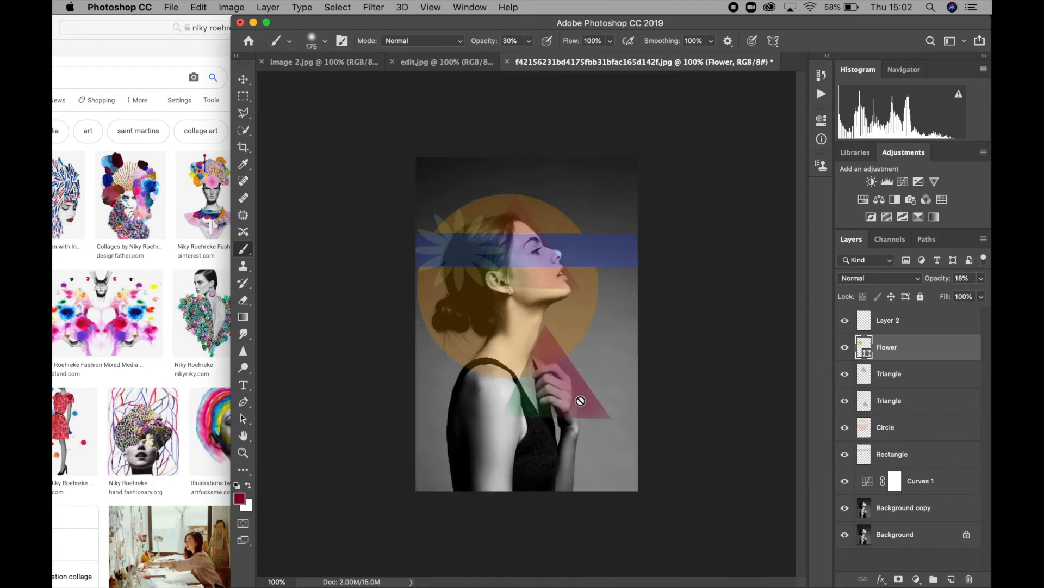
# Select the empty Layer 2 and check the edit.jpg example again before returning to the portrait.
pyautogui.click(932, 323)
pyautogui.click(428, 62)
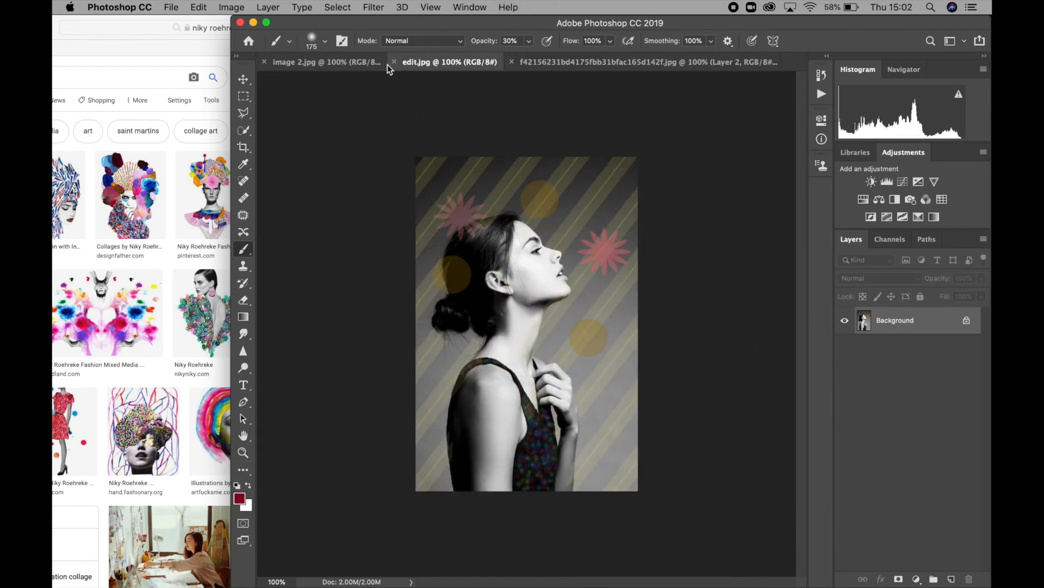
pyautogui.click(698, 65)
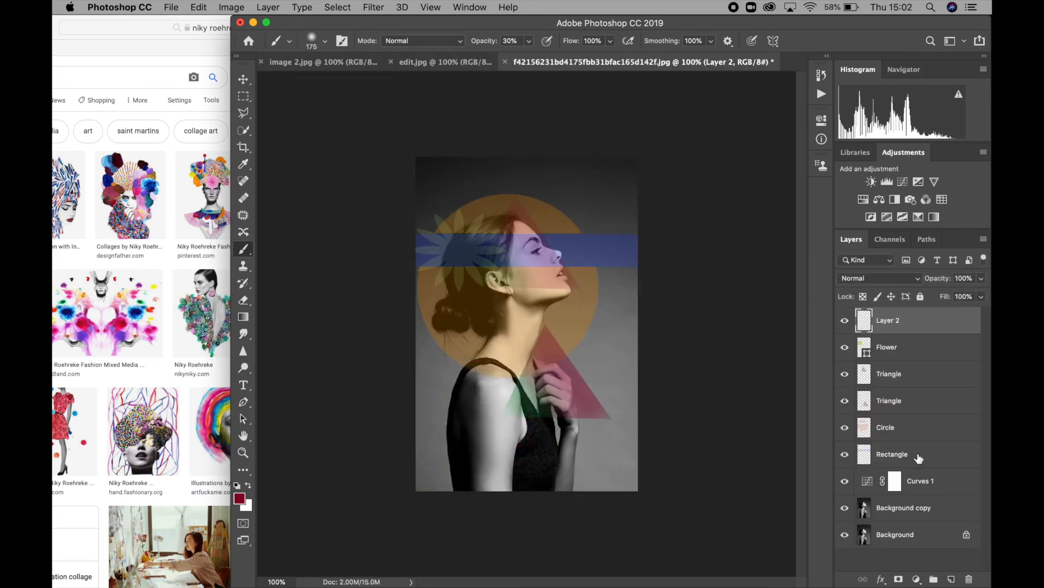
# Add a new empty layer on top of the stack and delete the unused Layer 2.
pyautogui.click(952, 580)
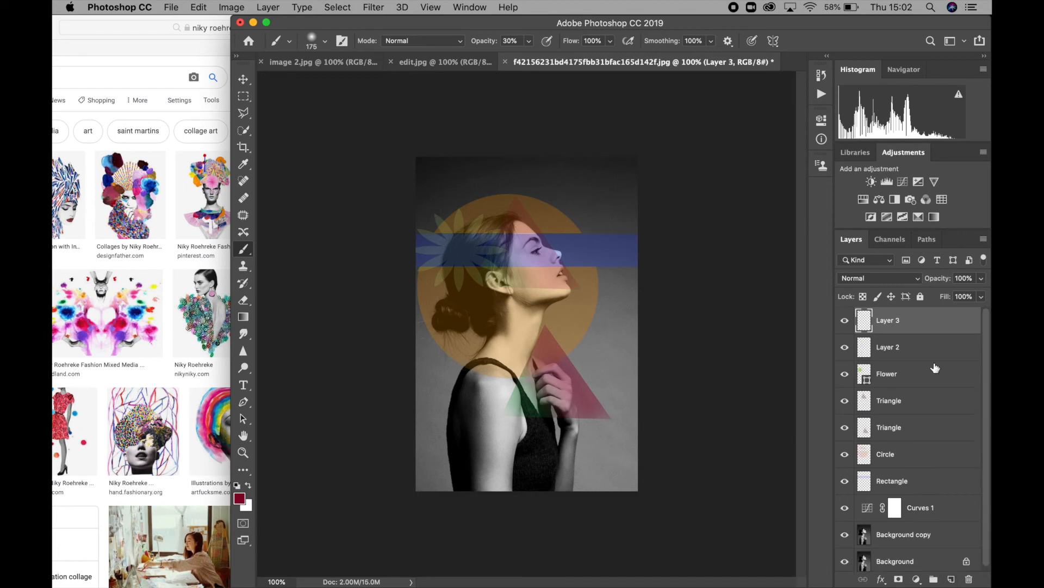
pyautogui.click(896, 358)
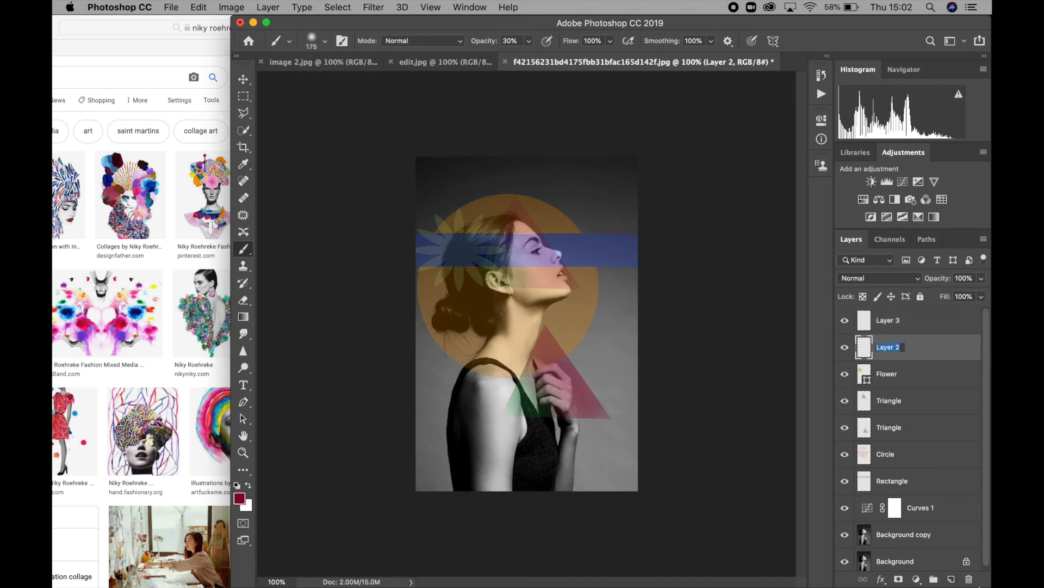
pyautogui.moveTo(923, 351); pyautogui.dragTo(972, 575)
pyautogui.click(940, 326)
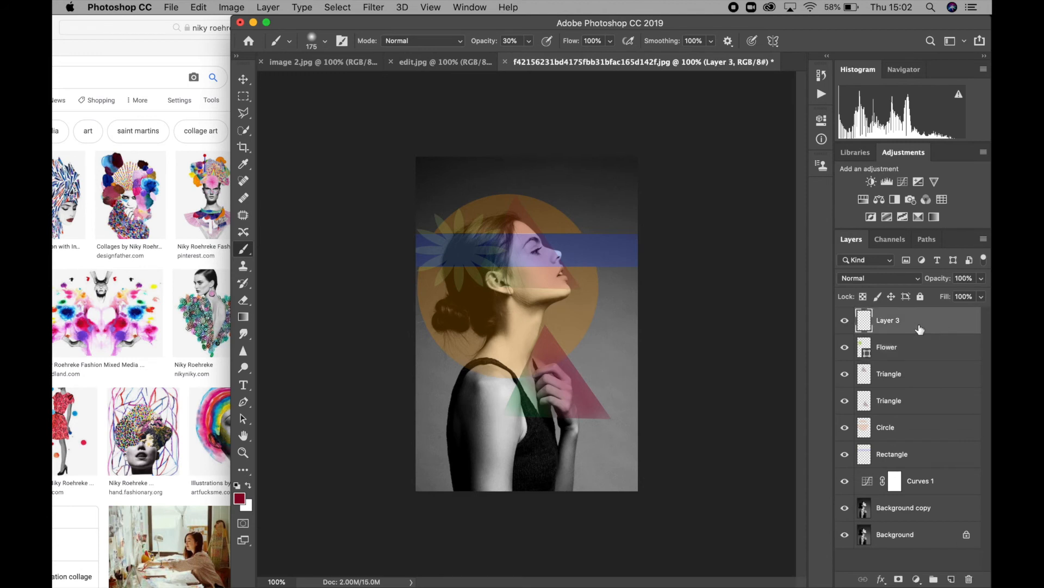
# Rename the new empty layer, Layer 3, as Background.
pyautogui.doubleClick(888, 322)
pyautogui.write('Background')
pyautogui.press('Return')
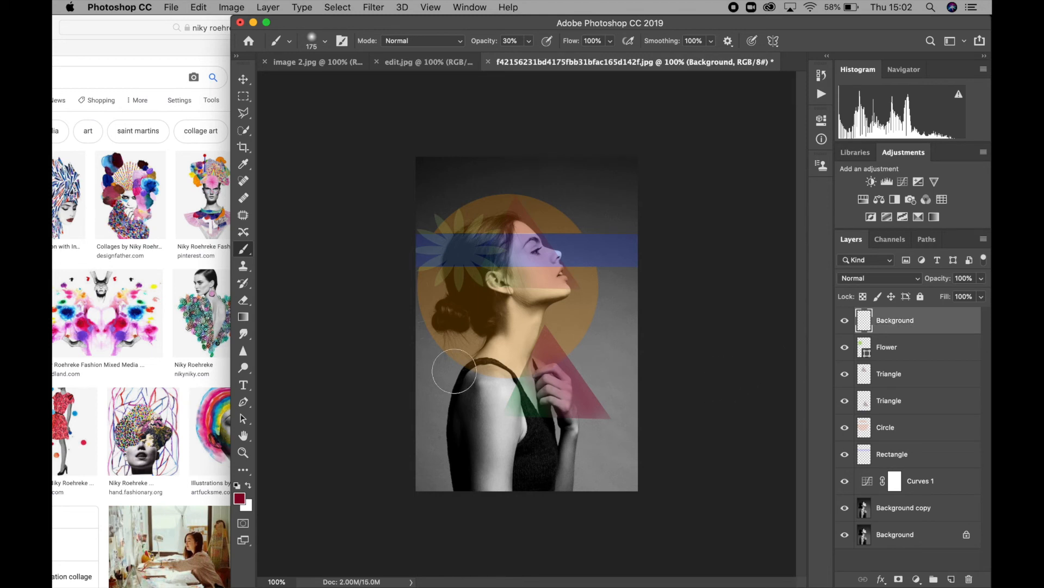
# Draw a diamond-pattern custom shape about 750 by 1171 px on the new Background layer, covering the whole portrait.
pyautogui.click(243, 471)
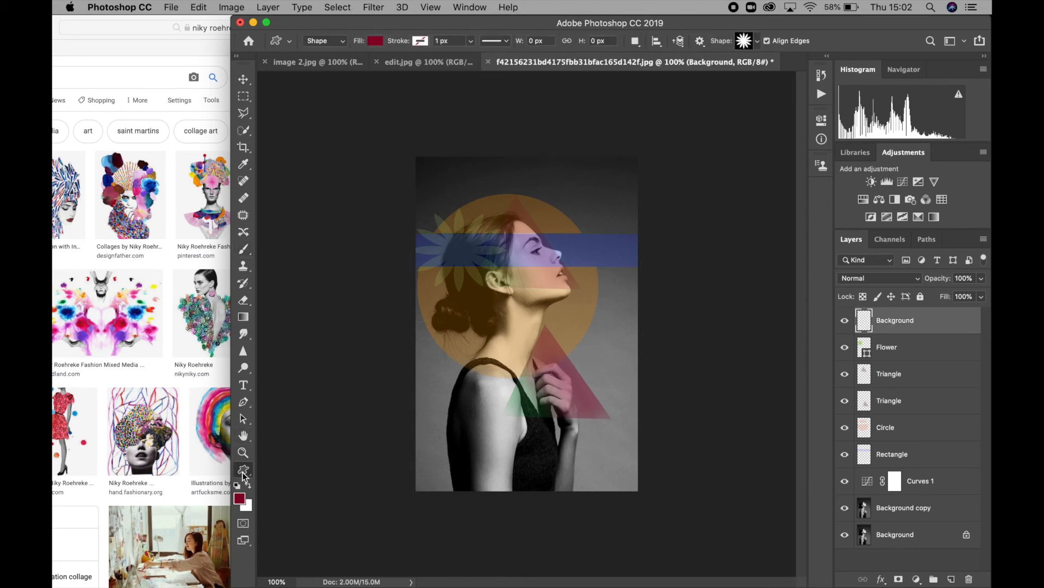
pyautogui.click(757, 41)
pyautogui.scroll(-2, 728, 137)
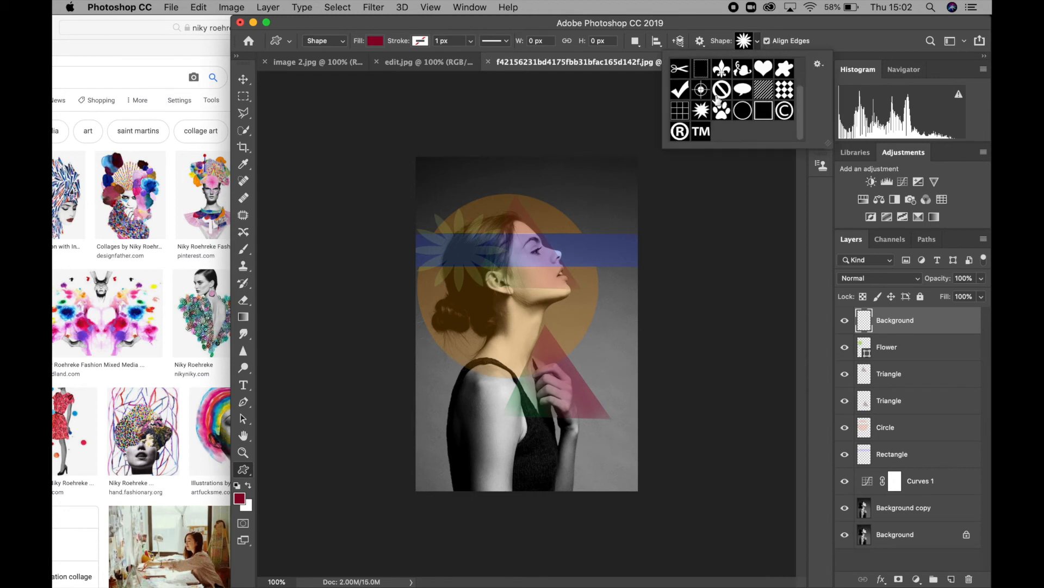
pyautogui.click(777, 92)
pyautogui.click(410, 146)
pyautogui.moveTo(408, 147); pyautogui.dragTo(651, 528)
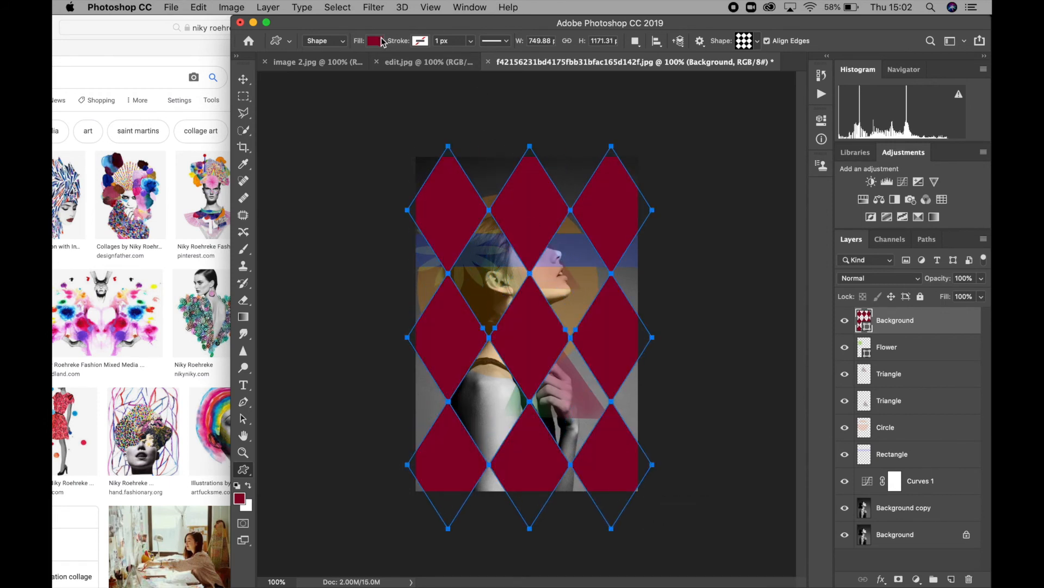
# Change the fill of the diamond-pattern shape to green, with no change to its stroke.
pyautogui.click(420, 41)
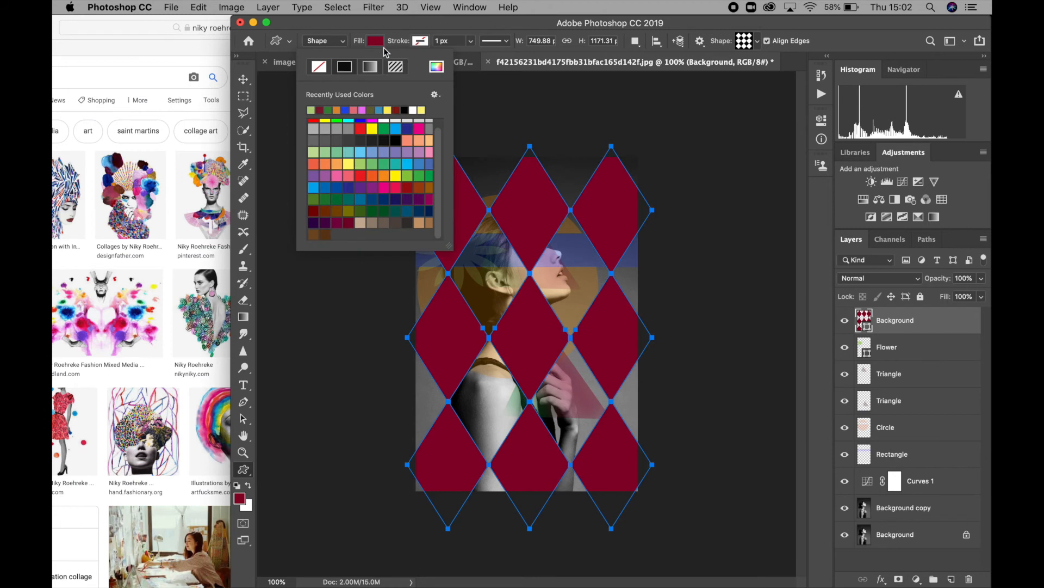
pyautogui.click(418, 139)
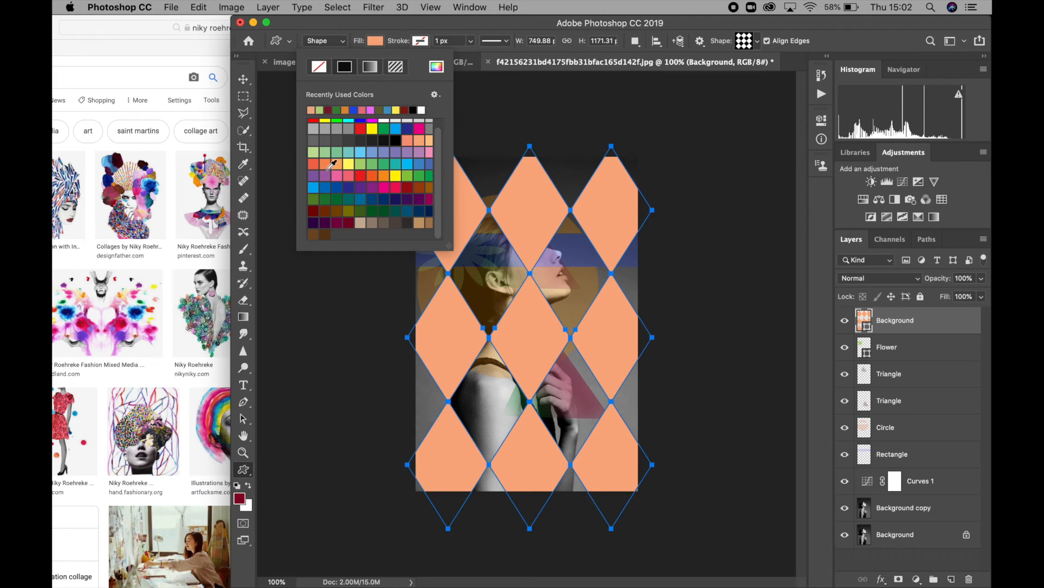
pyautogui.scroll(1, 325, 152)
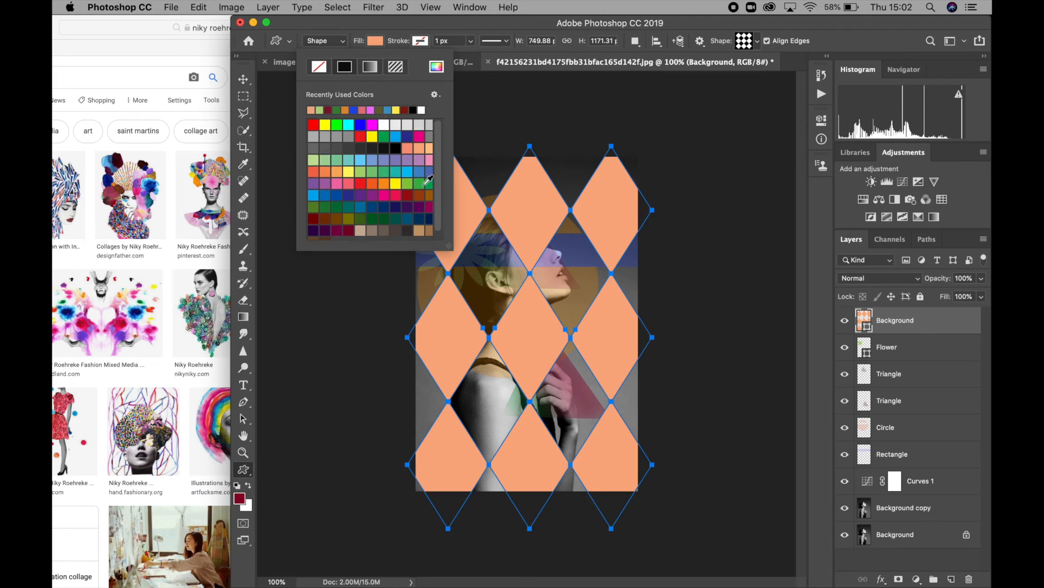
pyautogui.click(426, 183)
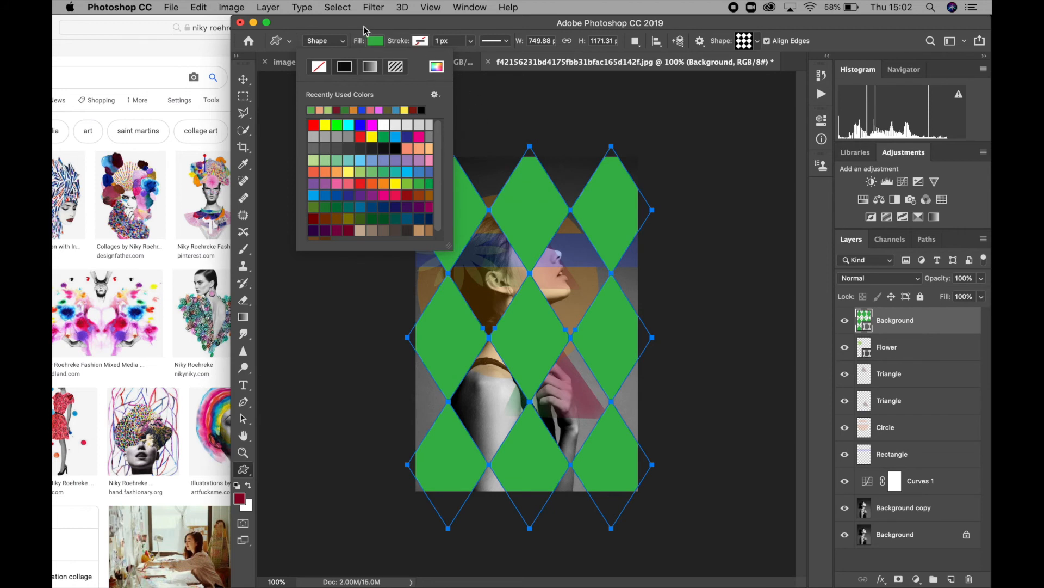
pyautogui.click(367, 33)
pyautogui.press('Return')
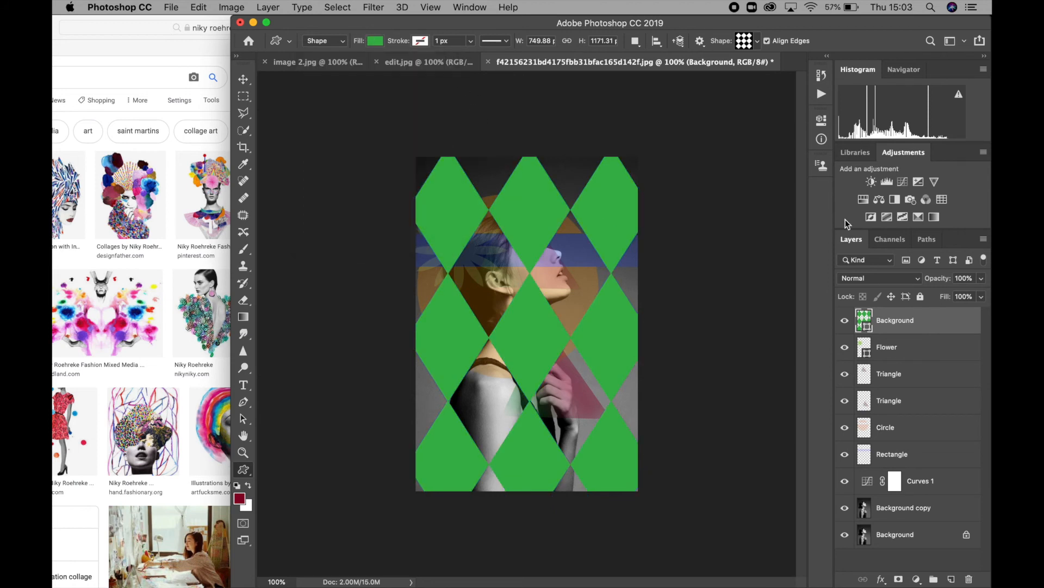
# Lower the diamond-pattern layer's opacity to 17% and move it directly below the Rectangle layer.
pyautogui.click(981, 277)
pyautogui.moveTo(982, 294); pyautogui.dragTo(929, 292)
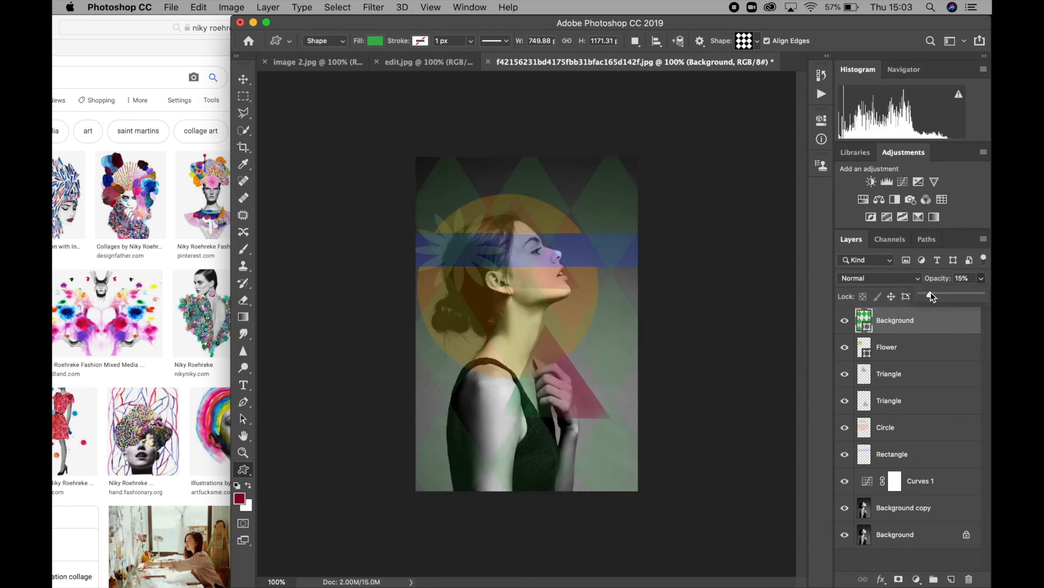
pyautogui.moveTo(931, 293); pyautogui.dragTo(932, 293)
pyautogui.moveTo(893, 326)
pyautogui.mouseDown()
pyautogui.moveTo(893, 475)
pyautogui.moveTo(894, 338)
pyautogui.moveTo(888, 318)
pyautogui.moveTo(882, 325)
pyautogui.mouseUp()
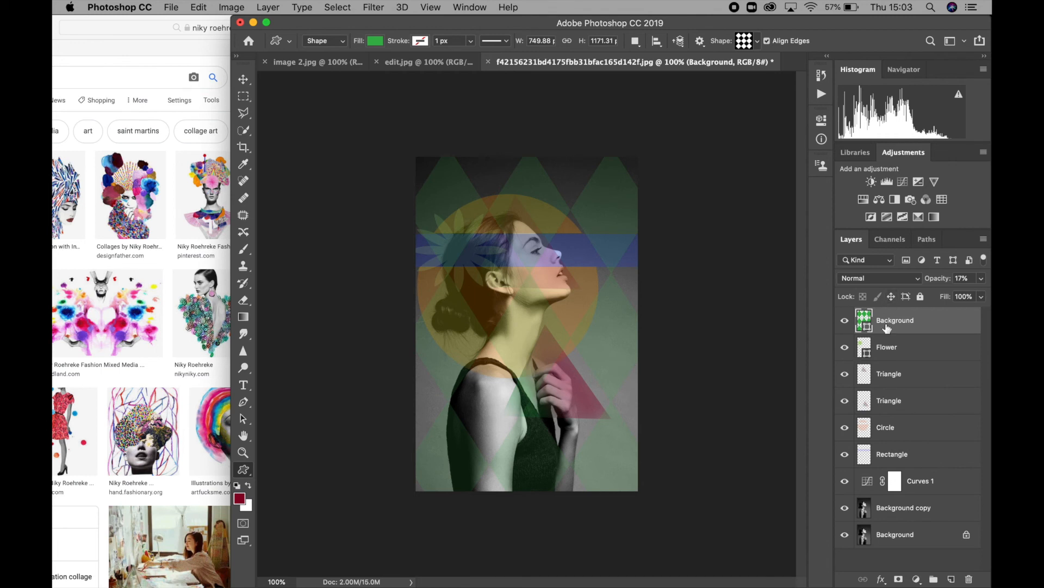
pyautogui.moveTo(888, 326); pyautogui.dragTo(895, 462)
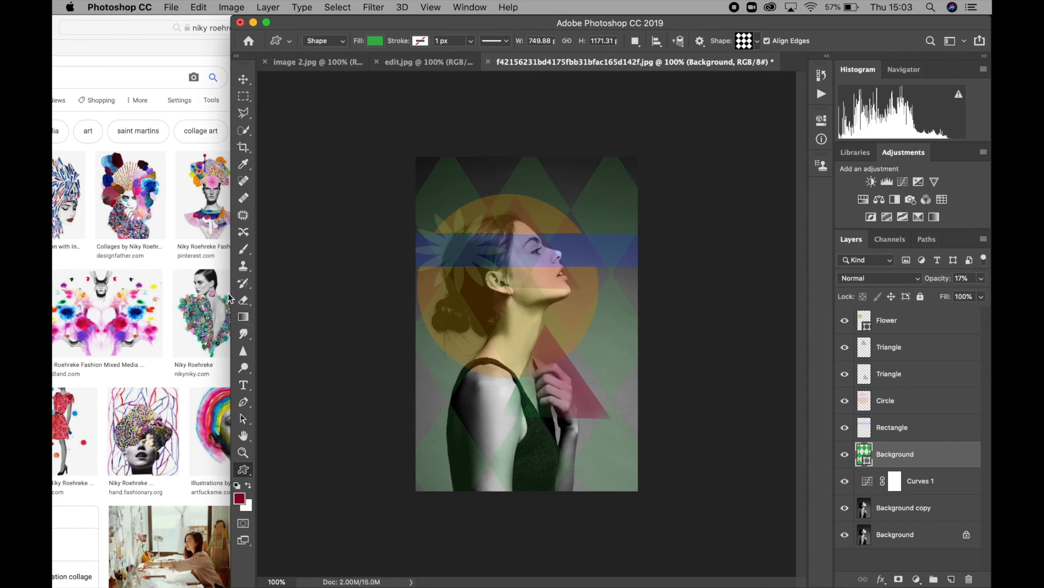
# Rasterize the diamond-pattern layer and erase the pattern over the woman's face and neck with a 70 px eraser.
pyautogui.moveTo(248, 297); pyautogui.dragTo(278, 304)
pyautogui.press('super+plus')
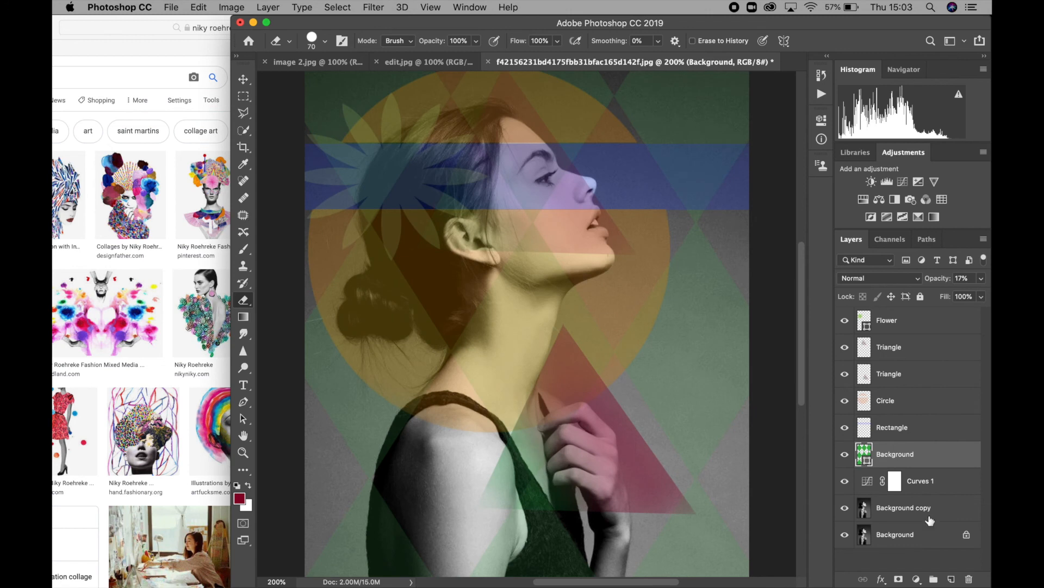
pyautogui.click(529, 231)
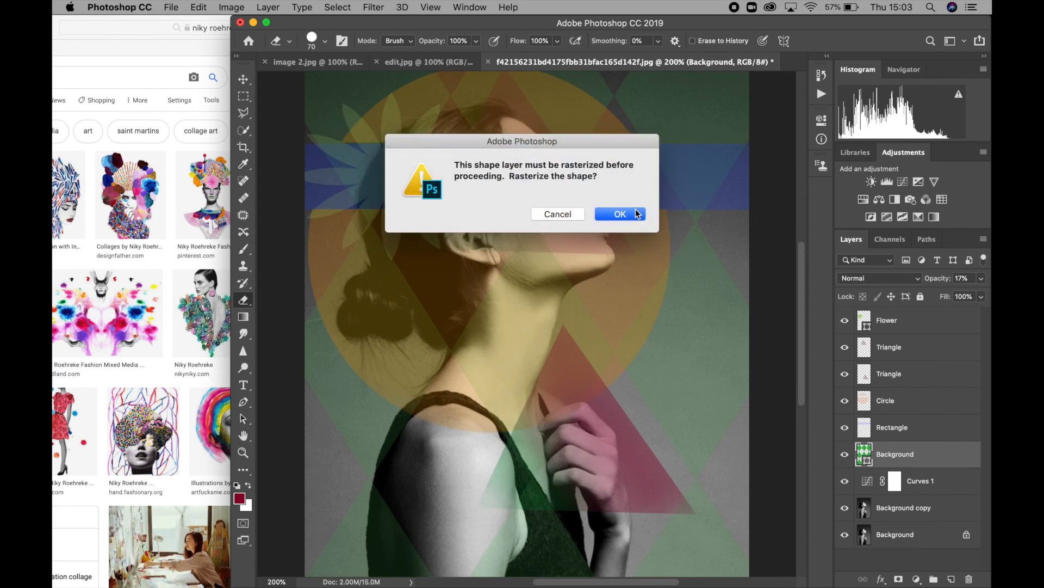
pyautogui.click(636, 214)
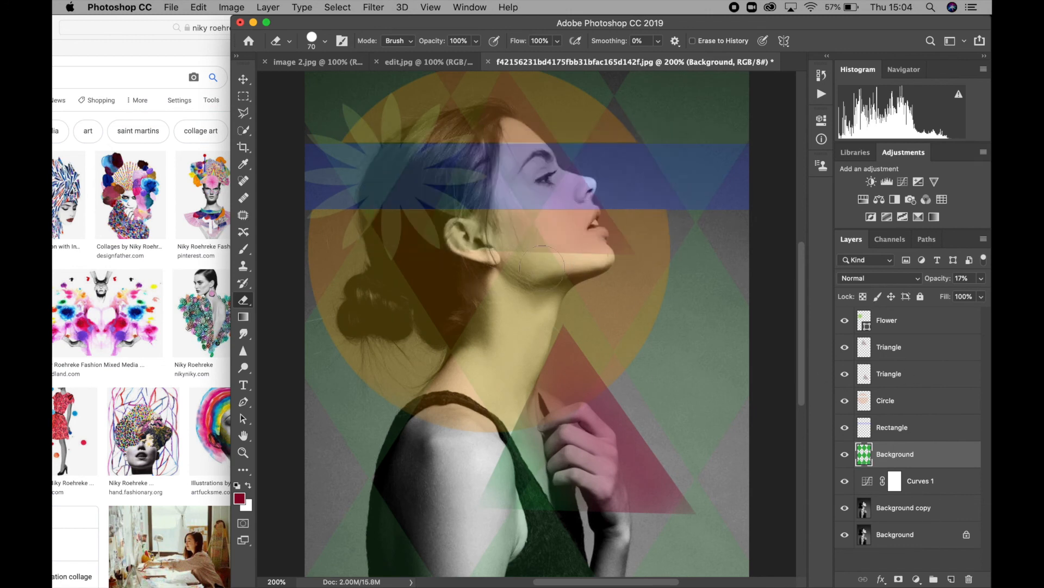
pyautogui.moveTo(550, 321)
pyautogui.mouseDown()
pyautogui.moveTo(480, 361)
pyautogui.moveTo(484, 372)
pyautogui.moveTo(579, 336)
pyautogui.moveTo(481, 395)
pyautogui.moveTo(513, 400)
pyautogui.mouseUp()
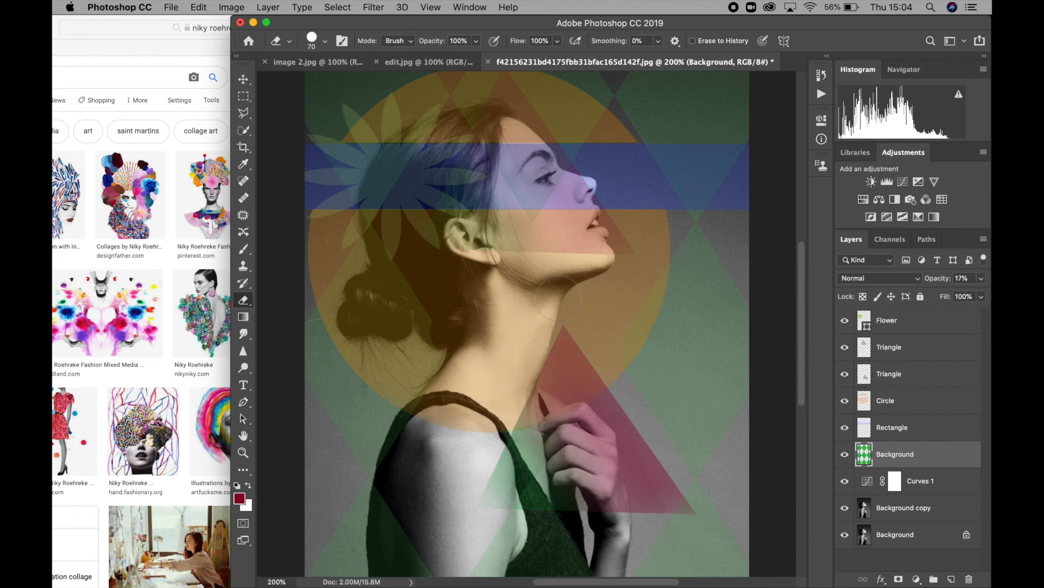
# Erase the green diamond pattern covering the woman's forehead and hair.
pyautogui.scroll(2, 558, 298)
pyautogui.moveTo(478, 187)
pyautogui.mouseDown()
pyautogui.moveTo(433, 185)
pyautogui.moveTo(435, 155)
pyautogui.moveTo(488, 154)
pyautogui.moveTo(463, 165)
pyautogui.mouseUp()
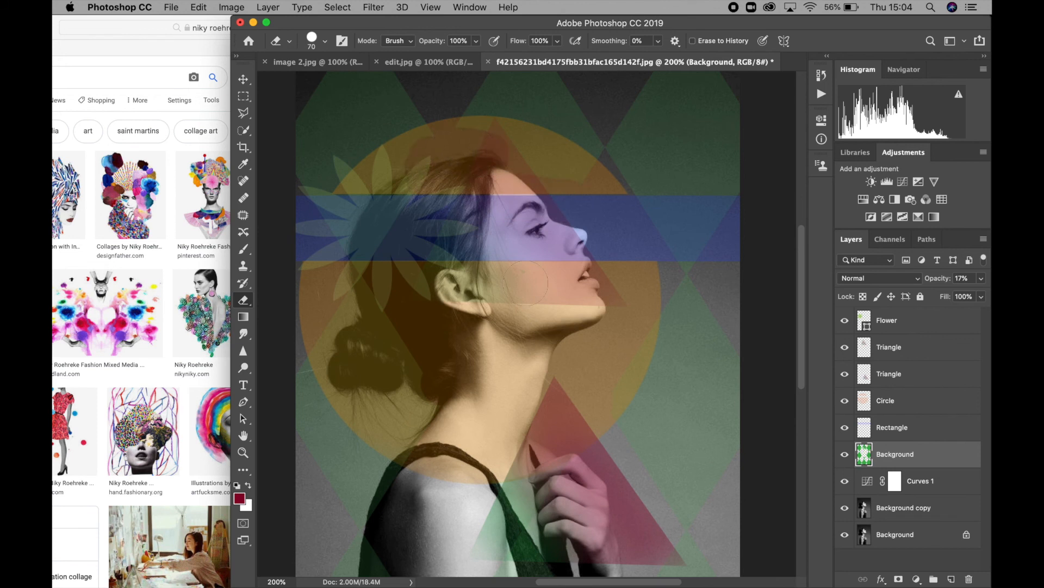
pyautogui.moveTo(386, 236)
pyautogui.mouseDown()
pyautogui.moveTo(545, 240)
pyautogui.moveTo(448, 172)
pyautogui.moveTo(427, 176)
pyautogui.moveTo(384, 228)
pyautogui.moveTo(393, 201)
pyautogui.moveTo(441, 177)
pyautogui.moveTo(355, 255)
pyautogui.moveTo(380, 187)
pyautogui.moveTo(446, 141)
pyautogui.mouseUp()
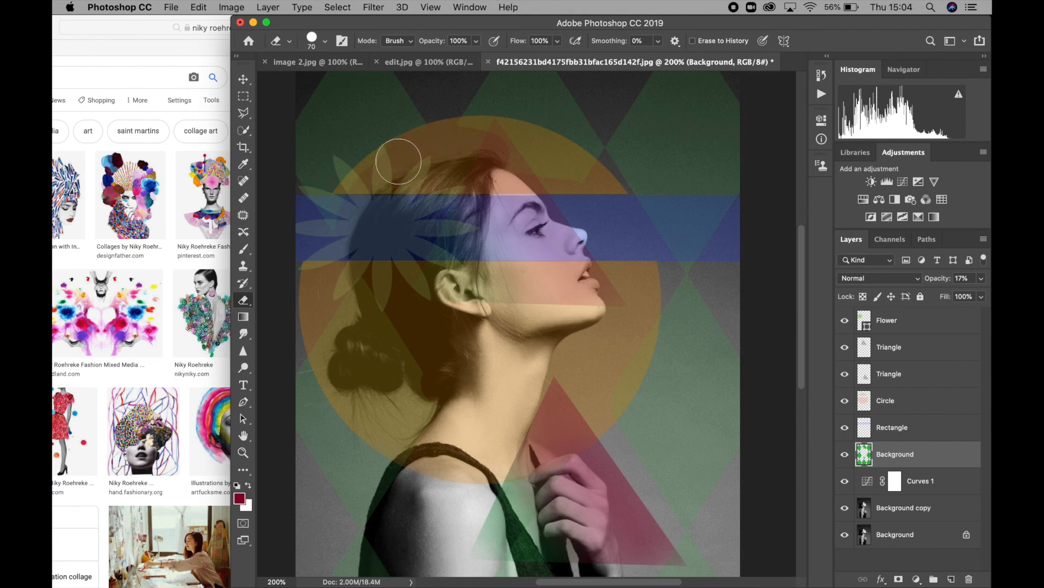
pyautogui.moveTo(342, 233)
pyautogui.mouseDown()
pyautogui.moveTo(401, 163)
pyautogui.moveTo(490, 149)
pyautogui.moveTo(451, 149)
pyautogui.moveTo(457, 143)
pyautogui.moveTo(502, 151)
pyautogui.moveTo(578, 193)
pyautogui.moveTo(575, 178)
pyautogui.moveTo(511, 145)
pyautogui.moveTo(430, 144)
pyautogui.moveTo(438, 235)
pyautogui.mouseUp()
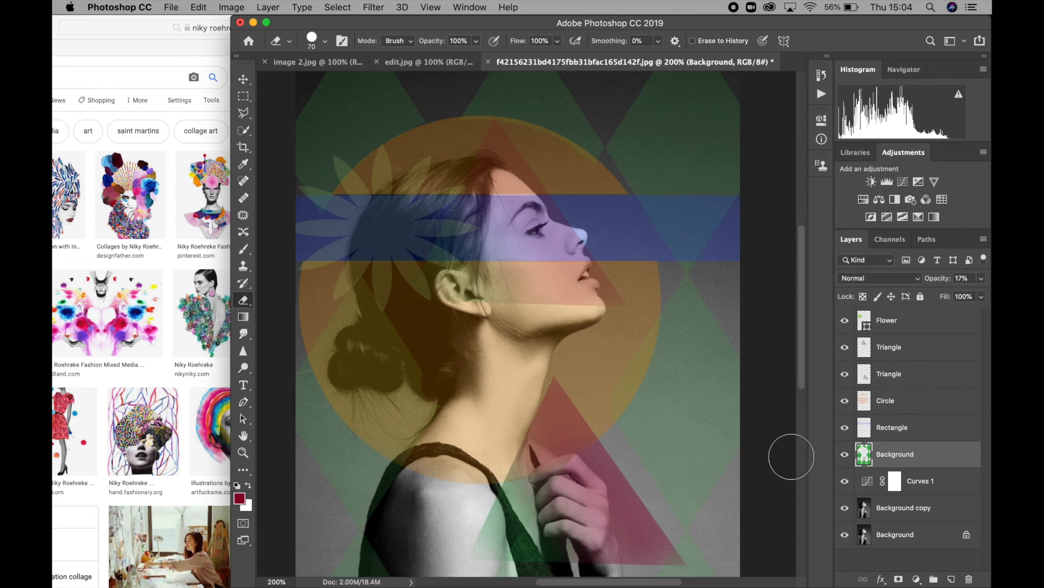
# Enlarge the eraser to 150 px and erase the diamond pattern over the woman's arm, torso and dark top.
pyautogui.press('super+minus')
pyautogui.press('super+minus')
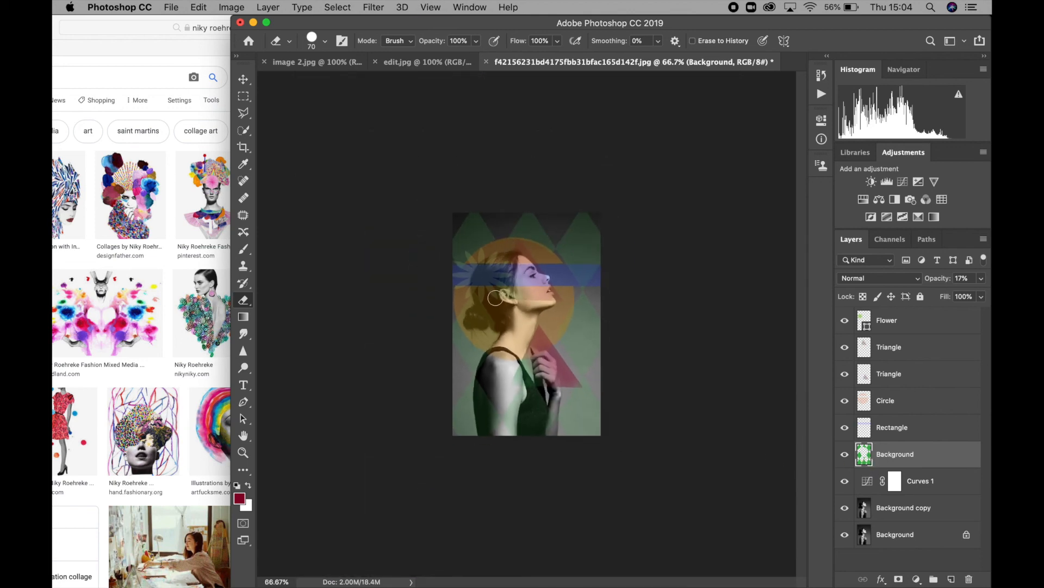
pyautogui.press(']')
pyautogui.press(']')
pyautogui.press(']')
pyautogui.press(']')
pyautogui.press(']')
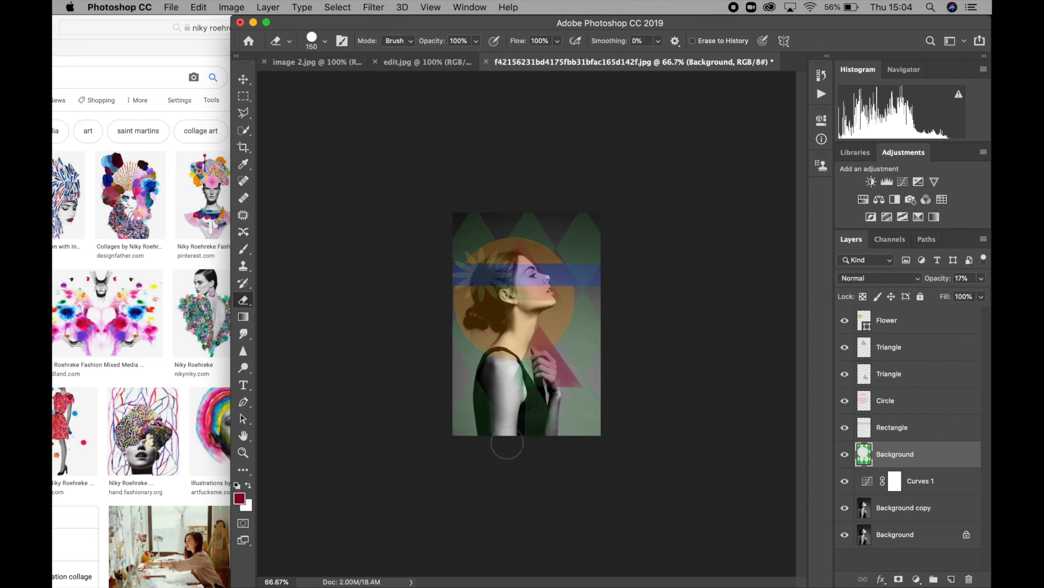
pyautogui.moveTo(492, 391)
pyautogui.mouseDown()
pyautogui.moveTo(507, 401)
pyautogui.moveTo(511, 380)
pyautogui.moveTo(516, 391)
pyautogui.moveTo(524, 436)
pyautogui.moveTo(530, 412)
pyautogui.moveTo(531, 431)
pyautogui.moveTo(538, 418)
pyautogui.moveTo(525, 375)
pyautogui.mouseUp()
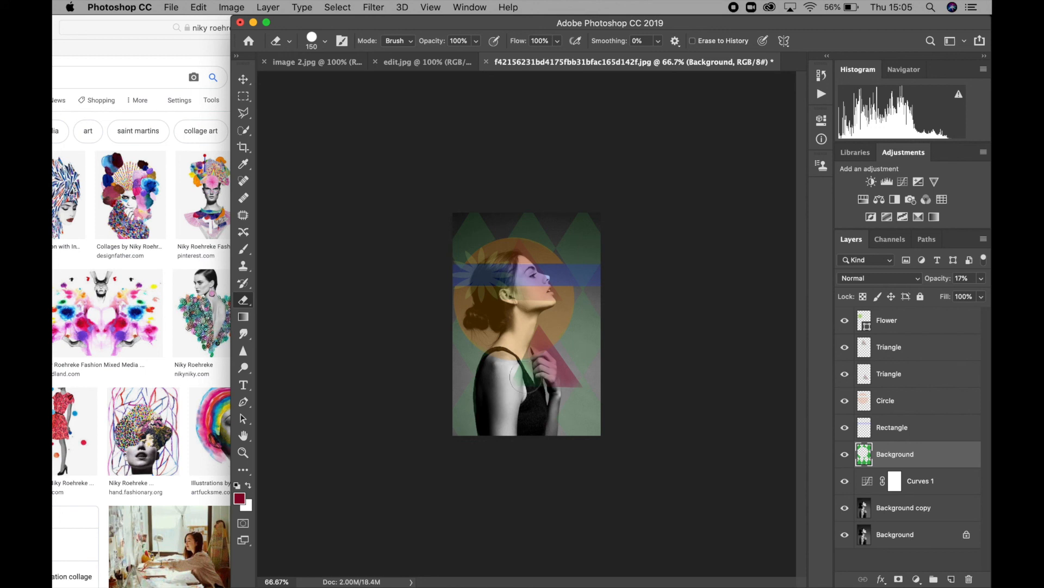
pyautogui.moveTo(518, 416)
pyautogui.mouseDown()
pyautogui.moveTo(527, 394)
pyautogui.moveTo(514, 432)
pyautogui.moveTo(531, 389)
pyautogui.moveTo(532, 408)
pyautogui.mouseUp()
# Check the edit.jpg example once more and flatten all layers of the portrait collage into one.
pyautogui.click(418, 62)
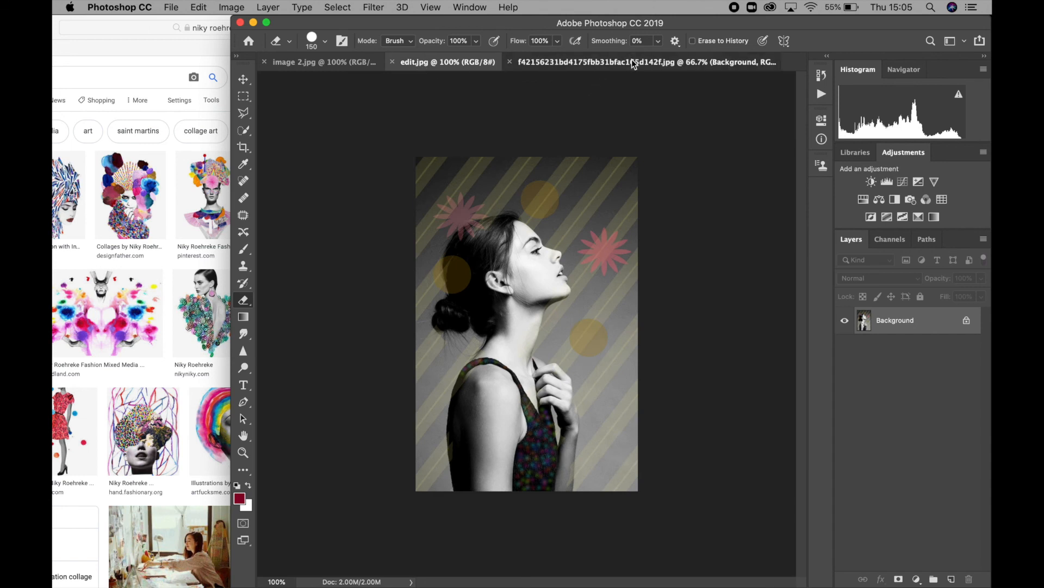
pyautogui.click(631, 62)
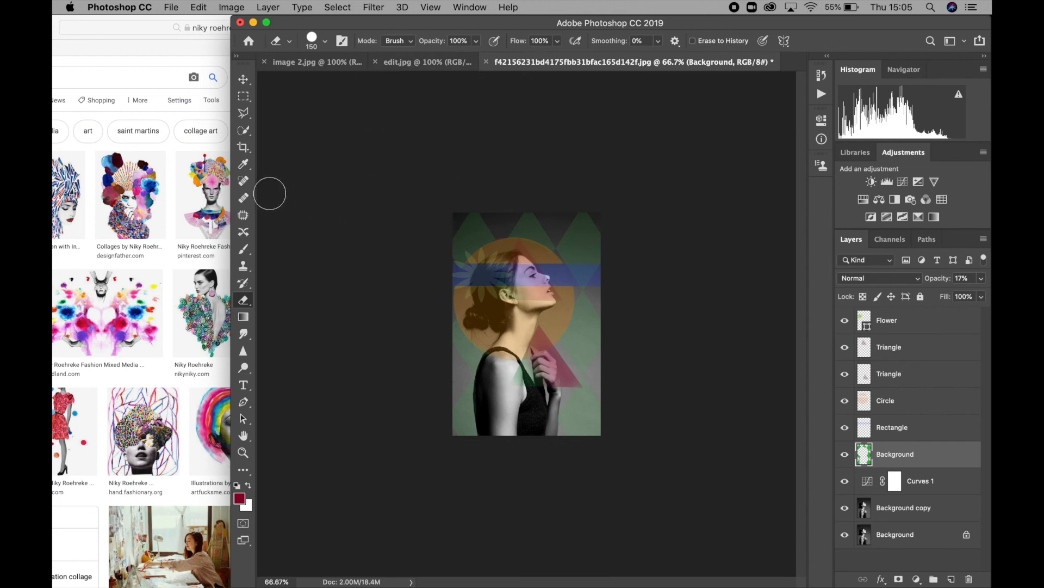
pyautogui.click(331, 5)
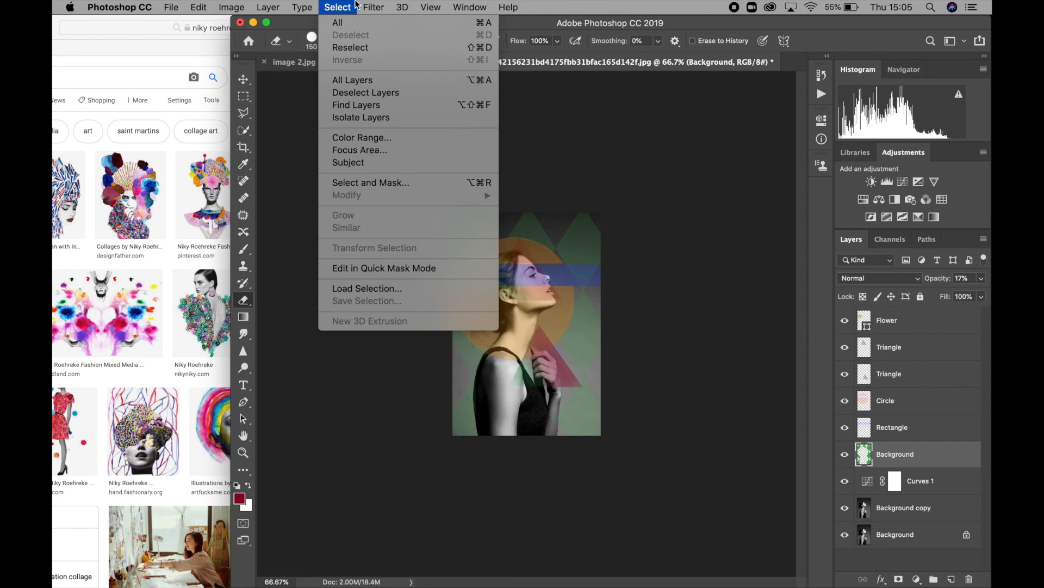
pyautogui.click(269, 6)
pyautogui.click(270, 5)
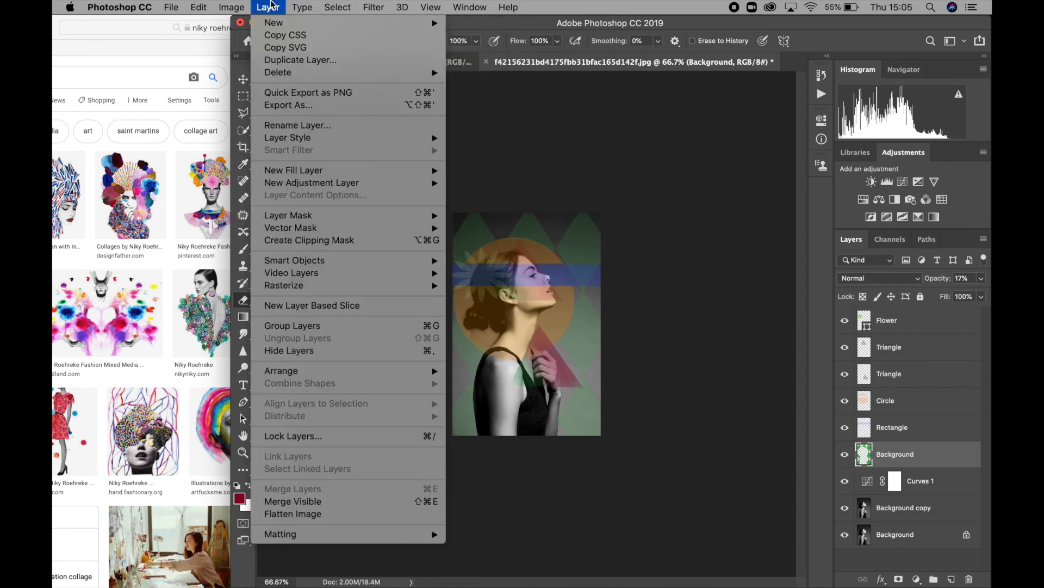
pyautogui.click(343, 515)
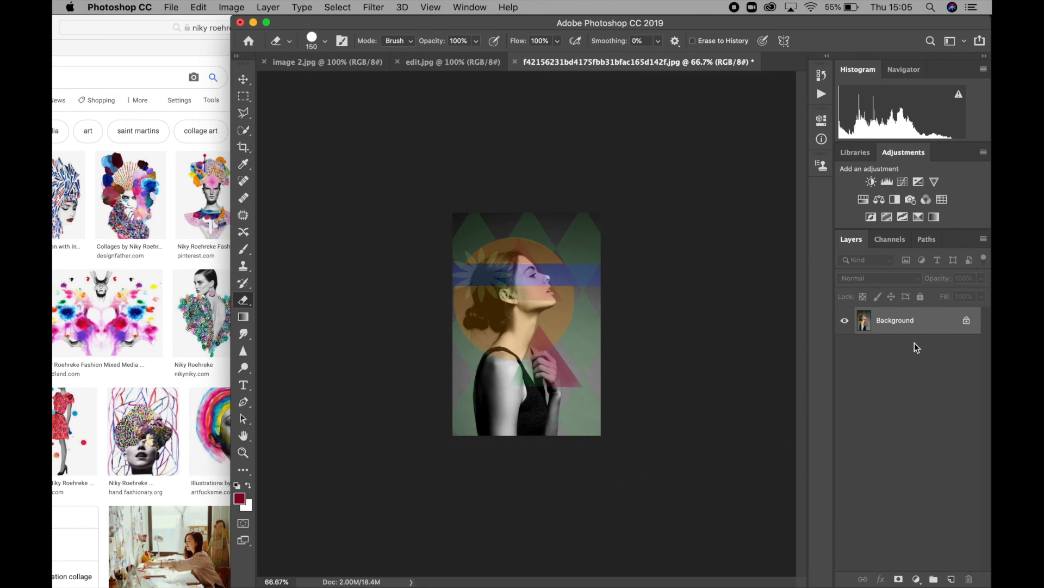
# Start saving the flattened collage as a new file.
pyautogui.click(172, 7)
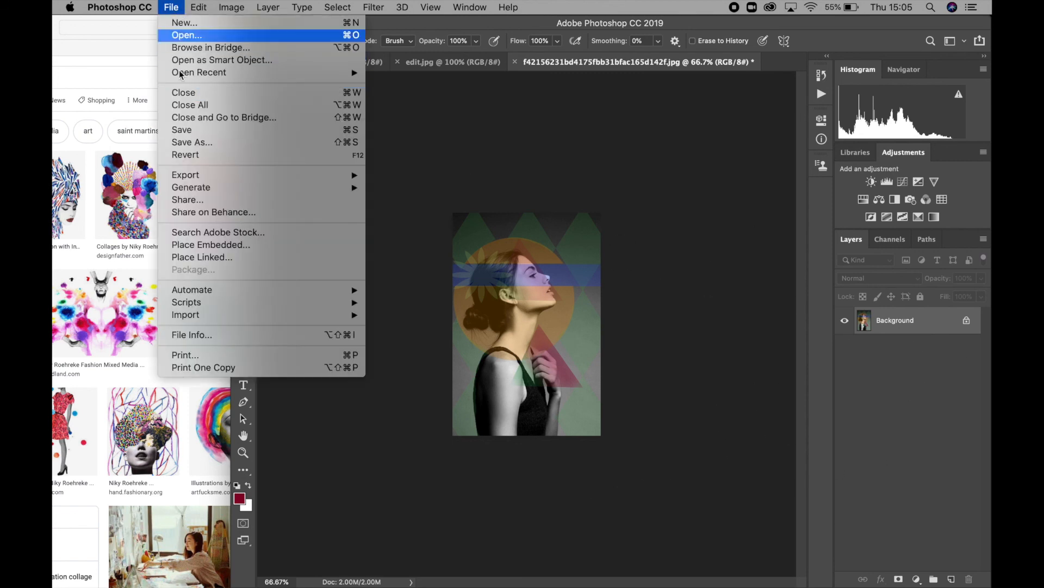
pyautogui.click(196, 145)
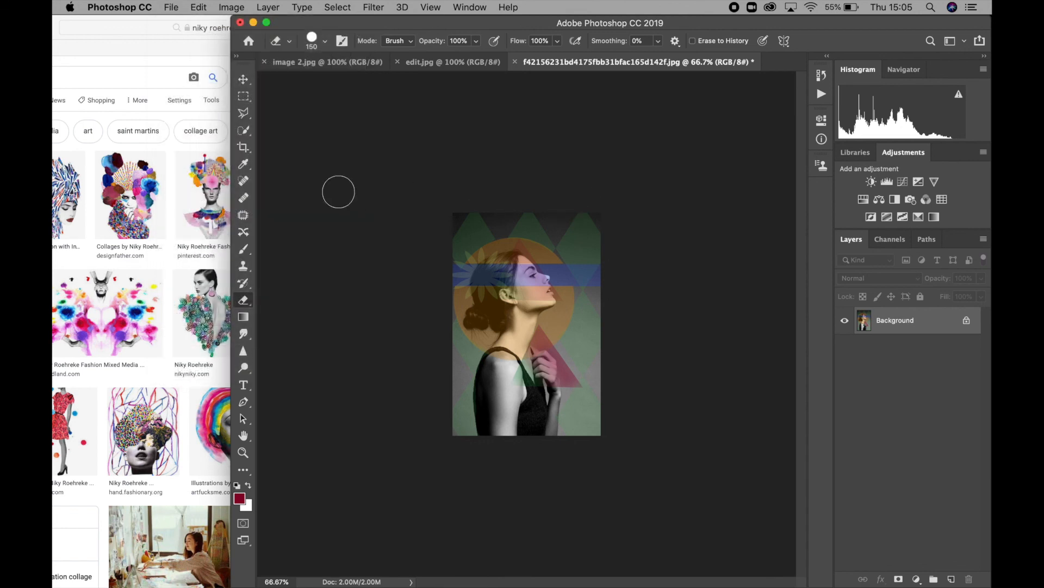